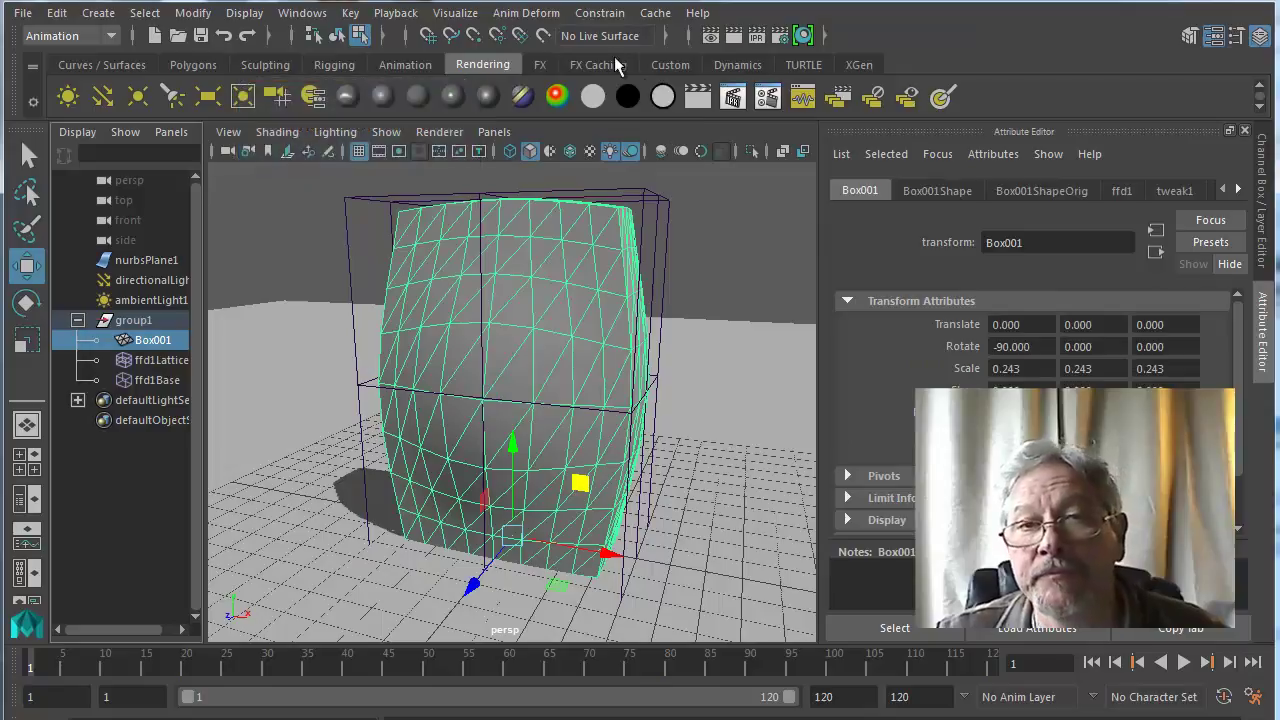
# - Add a nonlinear Twist deformer to the selected box from the full set of deformers
pyautogui.click(521, 14)
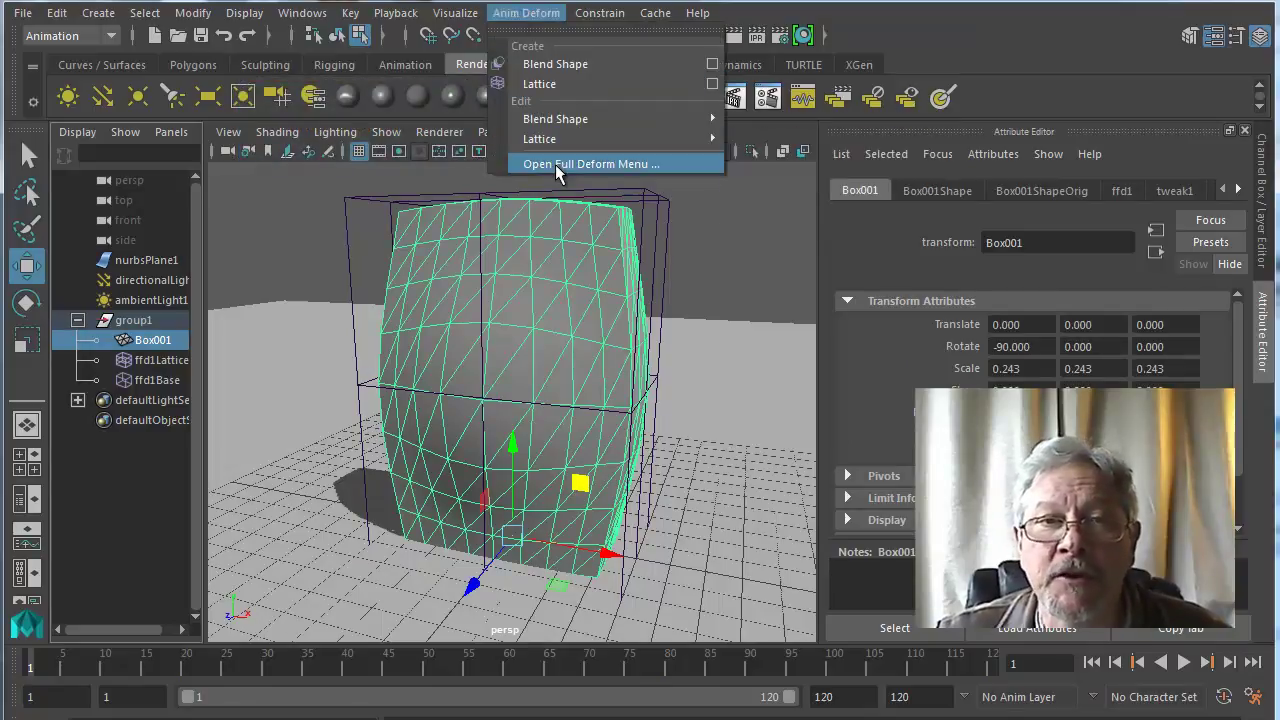
pyautogui.moveTo(574, 145)
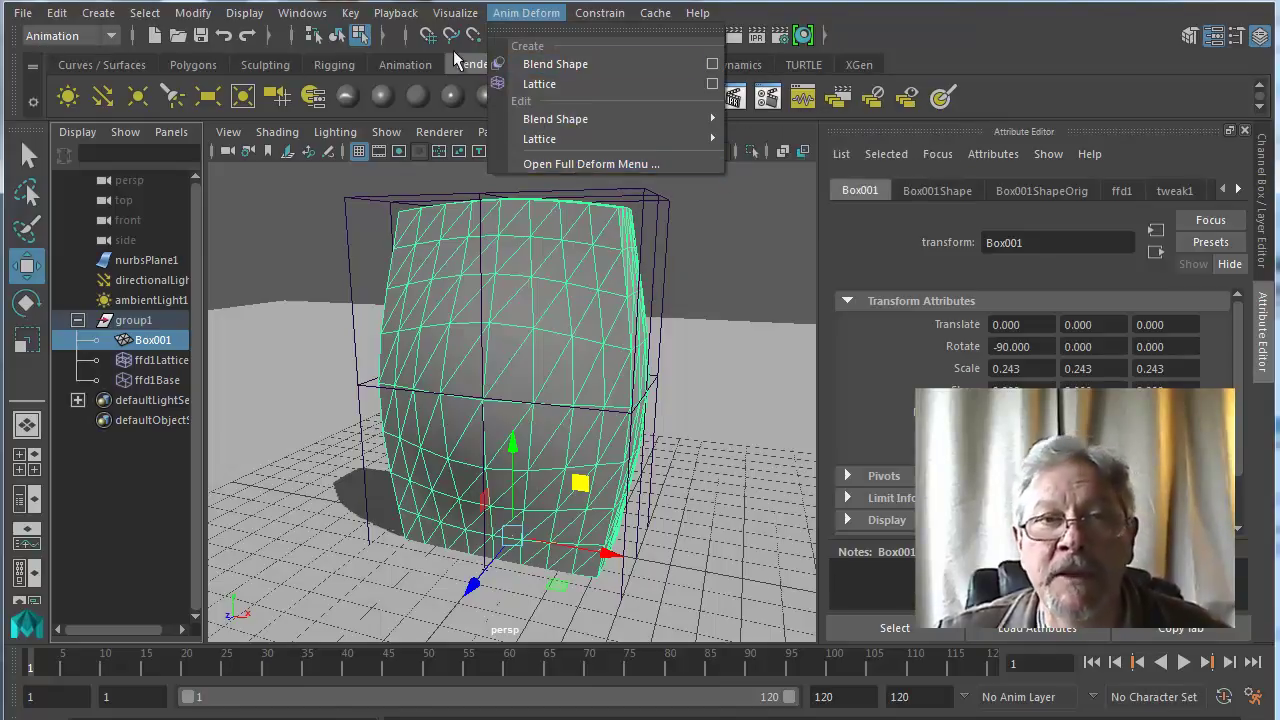
pyautogui.click(567, 162)
pyautogui.moveTo(644, 149); pyautogui.dragTo(629, 33)
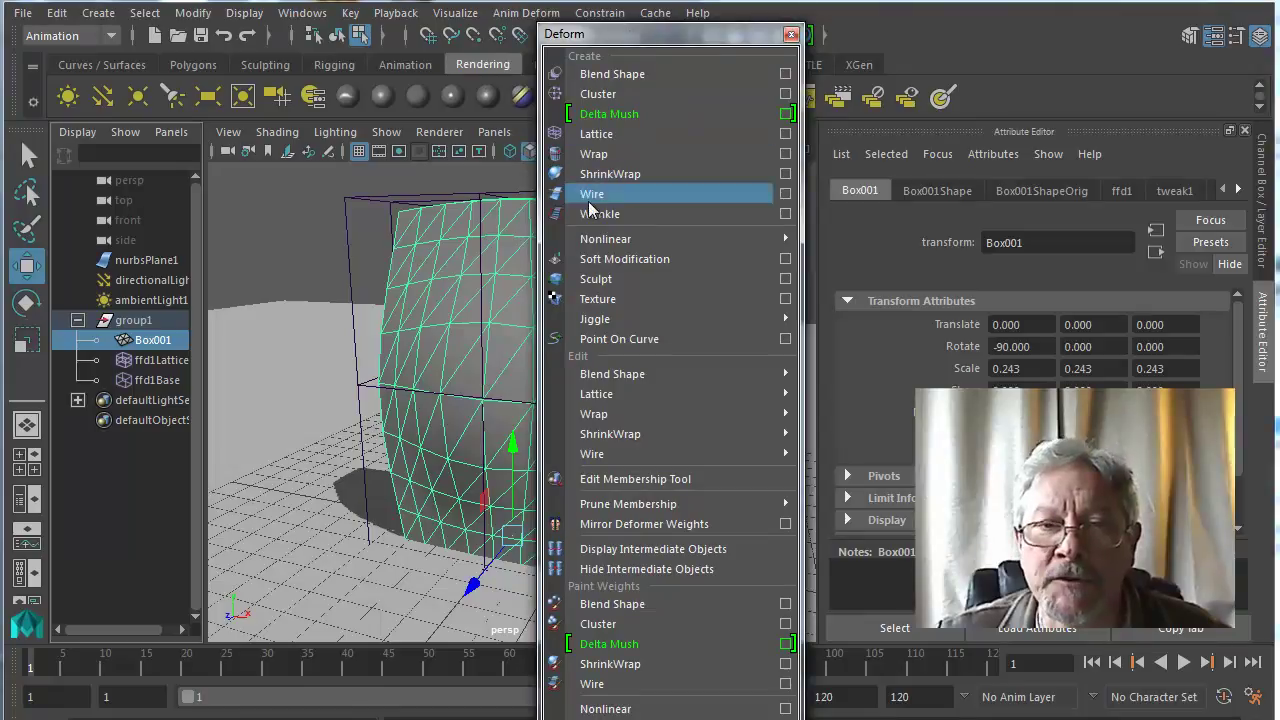
pyautogui.moveTo(629, 241)
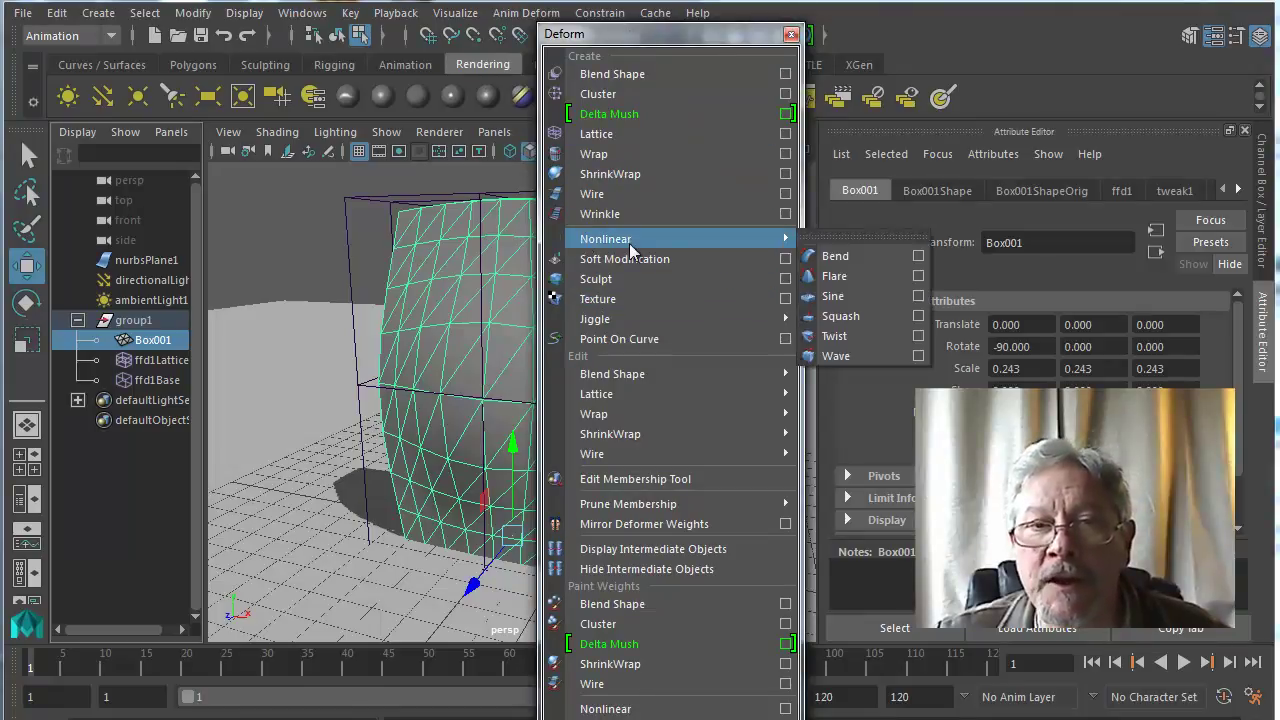
pyautogui.click(838, 337)
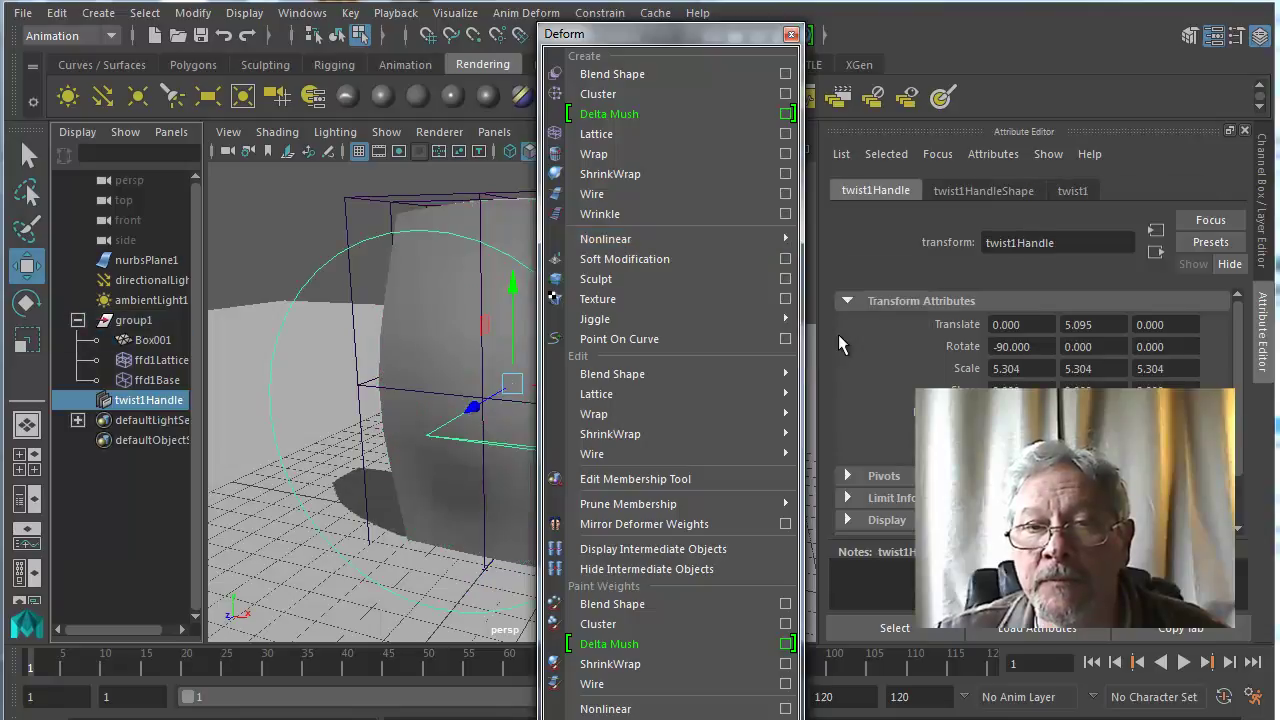
pyautogui.click(791, 34)
pyautogui.keyDown('alt'); pyautogui.moveTo(600, 466); pyautogui.dragTo(578, 425); pyautogui.keyUp('alt')
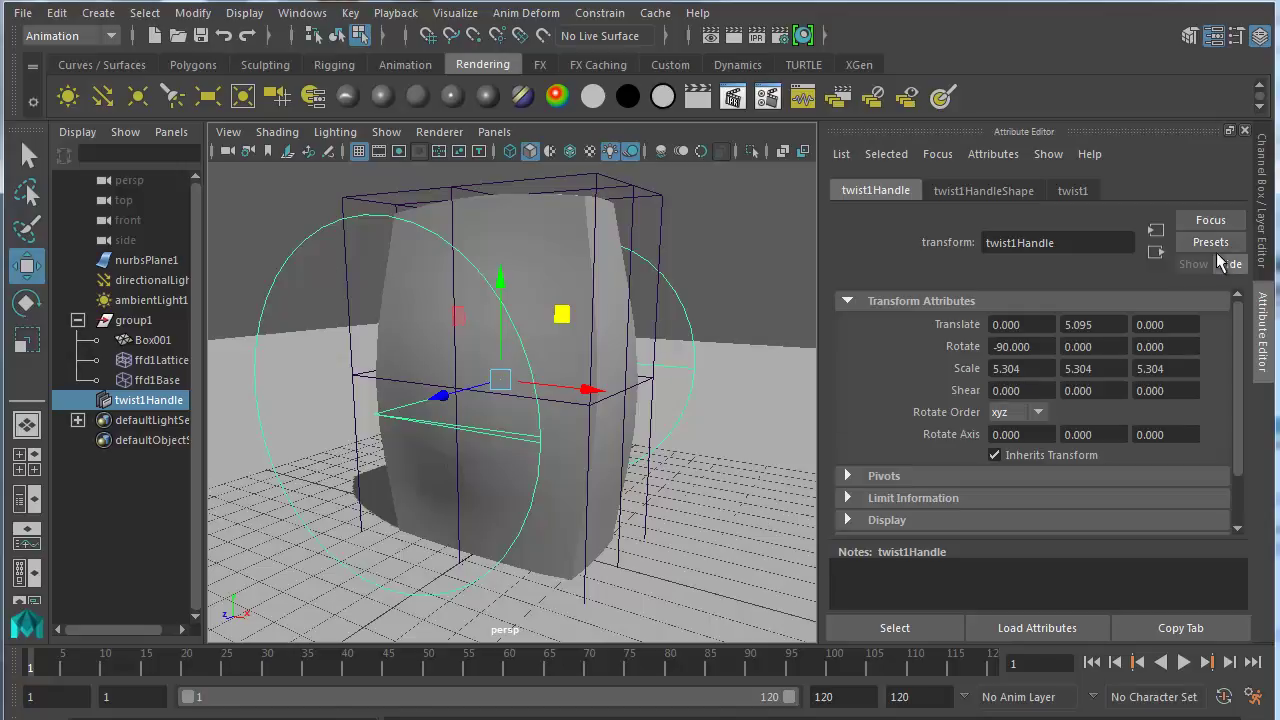
# - Try out the twist deformer's Start Angle and End Angle on the box
pyautogui.click(1072, 191)
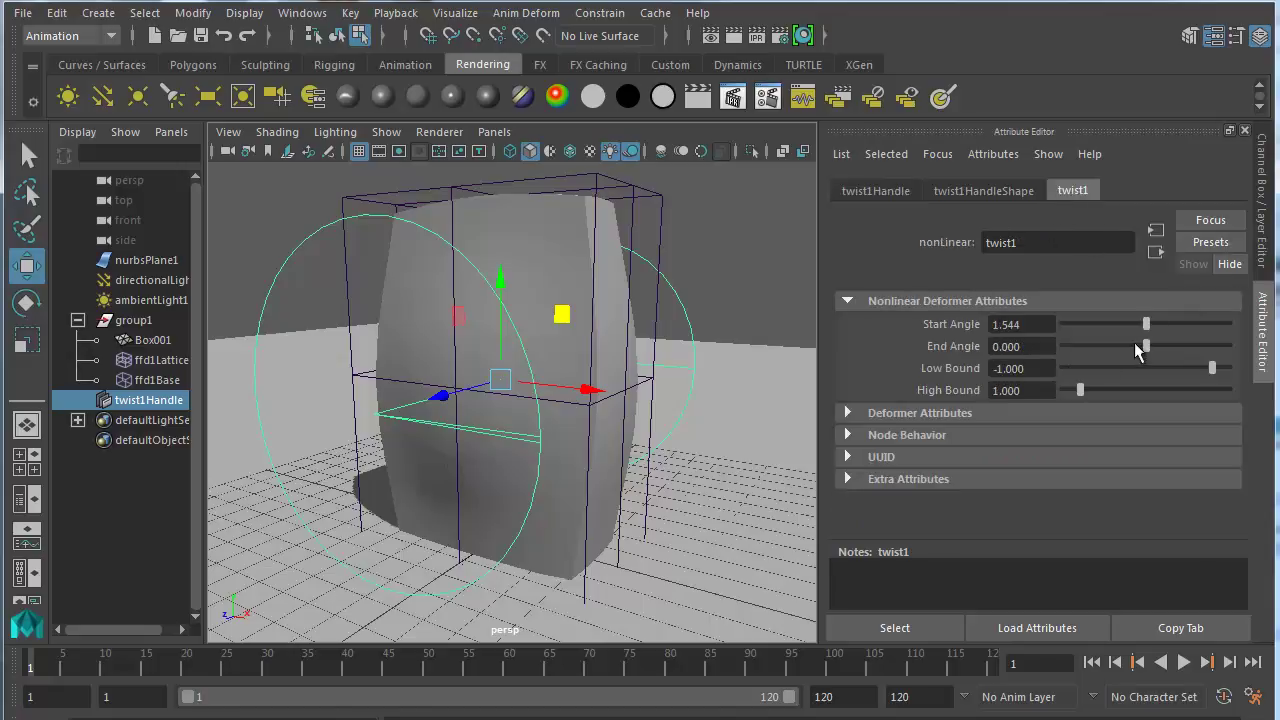
pyautogui.moveTo(1146, 348)
pyautogui.mouseDown()
pyautogui.moveTo(1128, 345)
pyautogui.moveTo(1146, 346)
pyautogui.mouseUp()
# - Set the twist handle's X rotation to 0
pyautogui.click(27, 305)
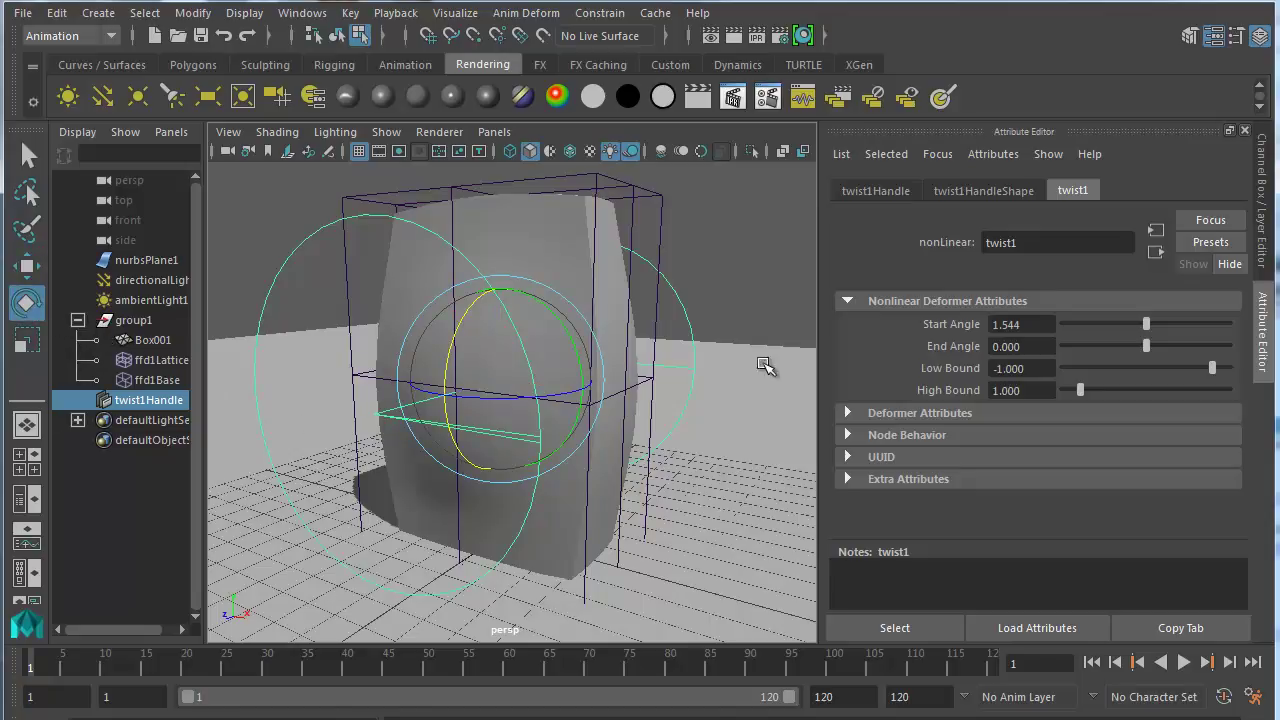
pyautogui.click(876, 190)
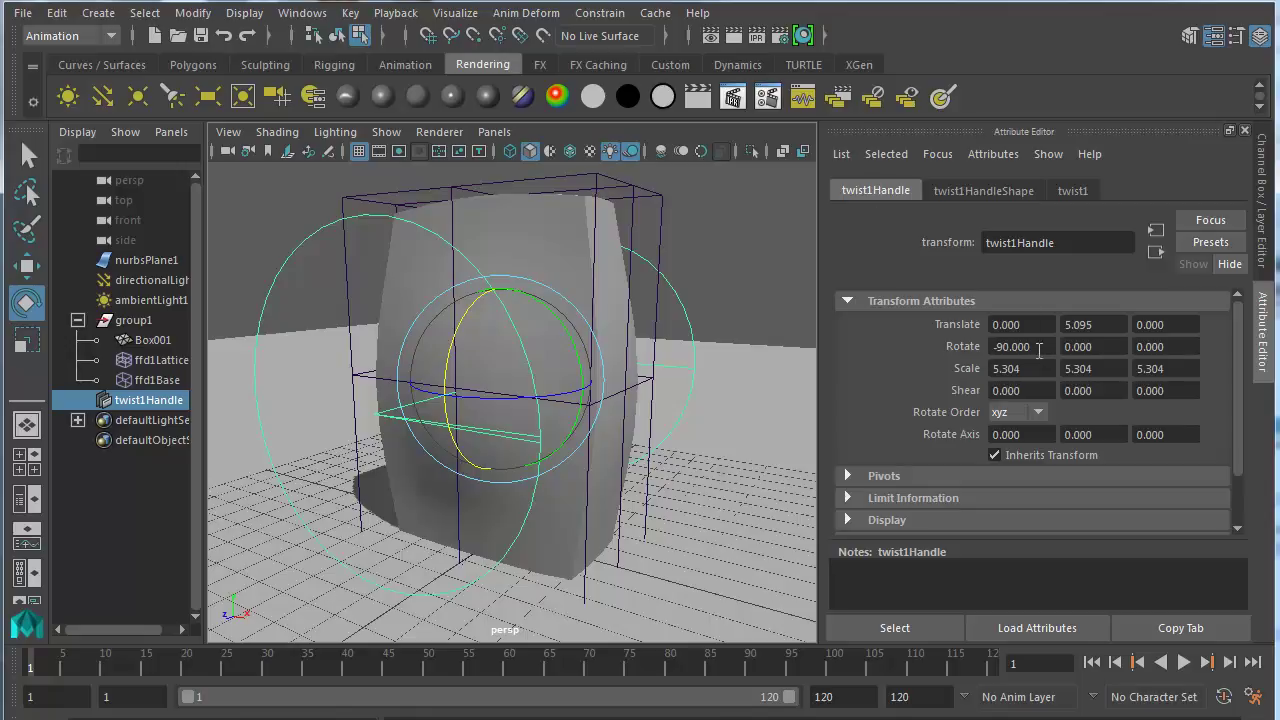
pyautogui.moveTo(1043, 347); pyautogui.dragTo(857, 349)
pyautogui.write('0')
pyautogui.press('Tab')
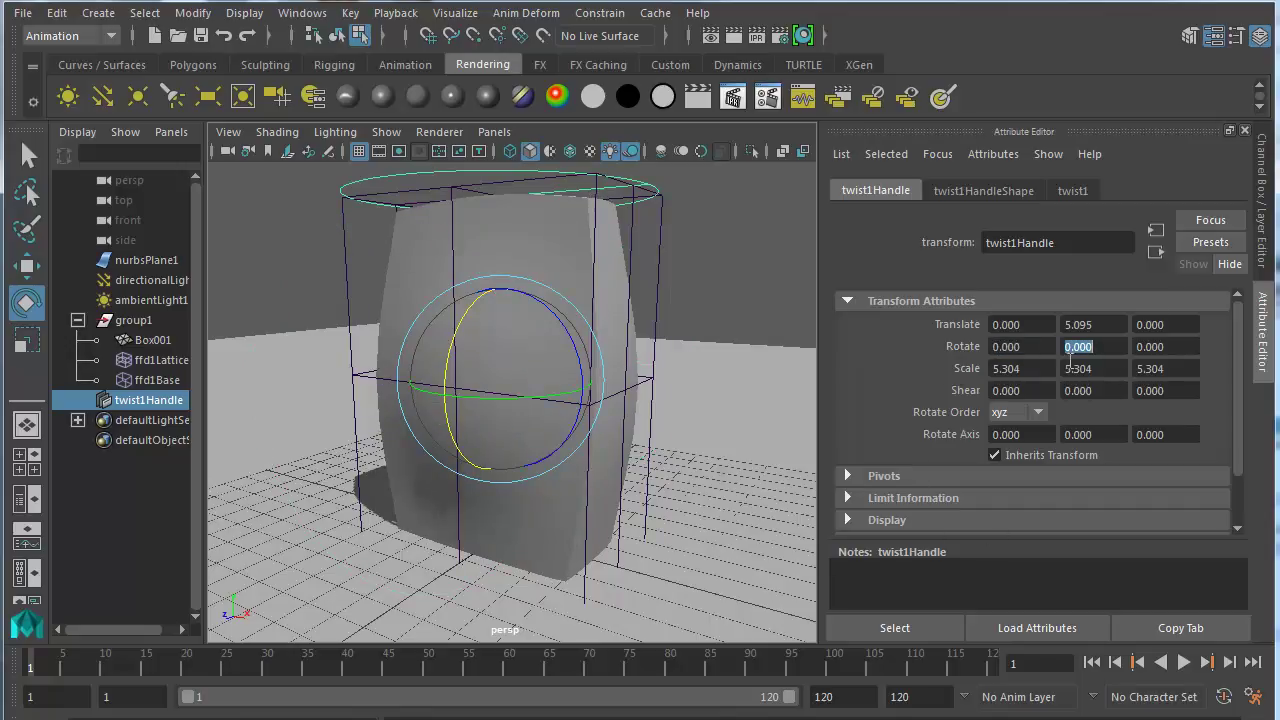
# - Try an End Angle of about 15.8 on the twist deformer
pyautogui.click(1077, 193)
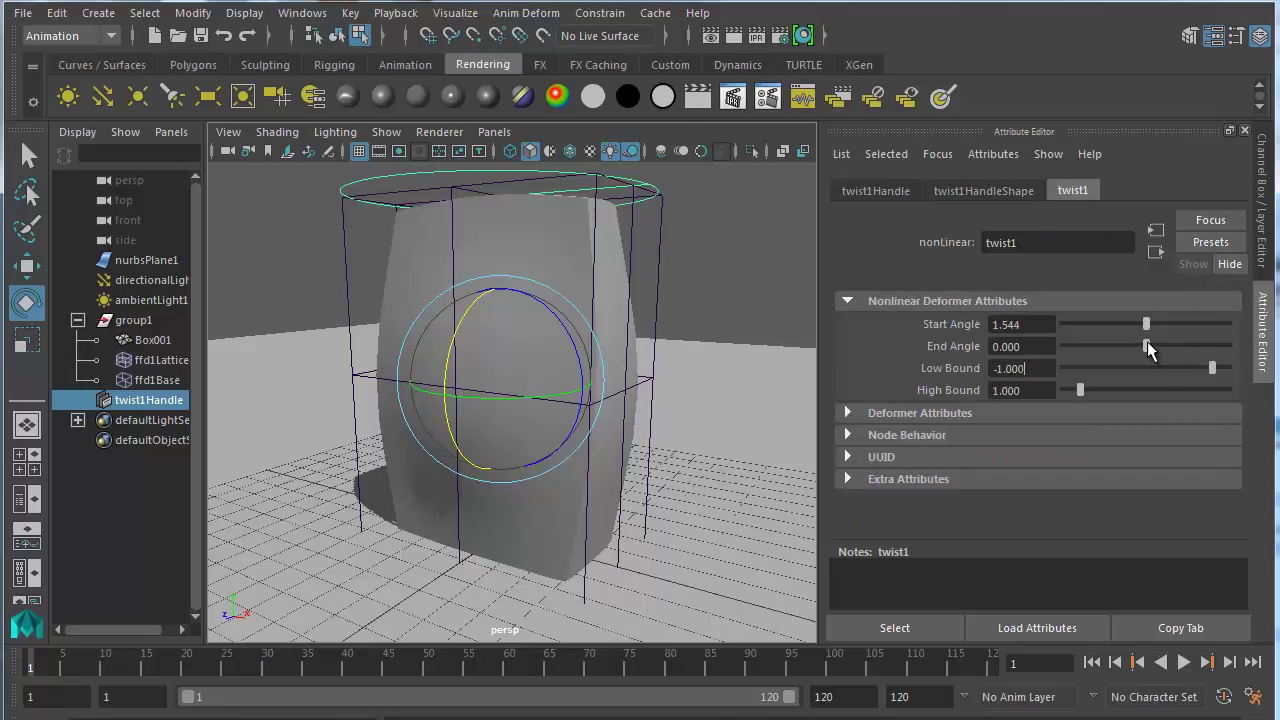
pyautogui.moveTo(1147, 344)
pyautogui.mouseDown()
pyautogui.moveTo(1161, 339)
pyautogui.moveTo(1134, 335)
pyautogui.moveTo(1145, 333)
pyautogui.mouseUp()
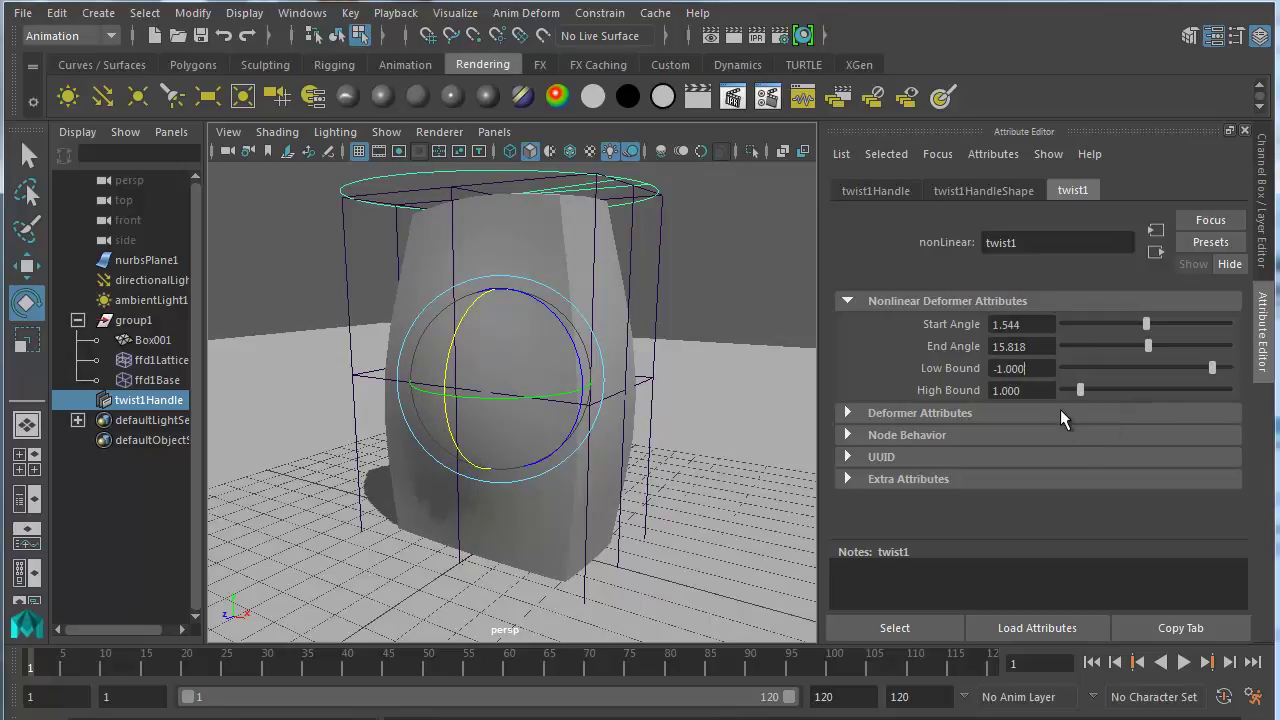
# - Flip the twist handle over by setting its X rotation to 180
pyautogui.click(877, 190)
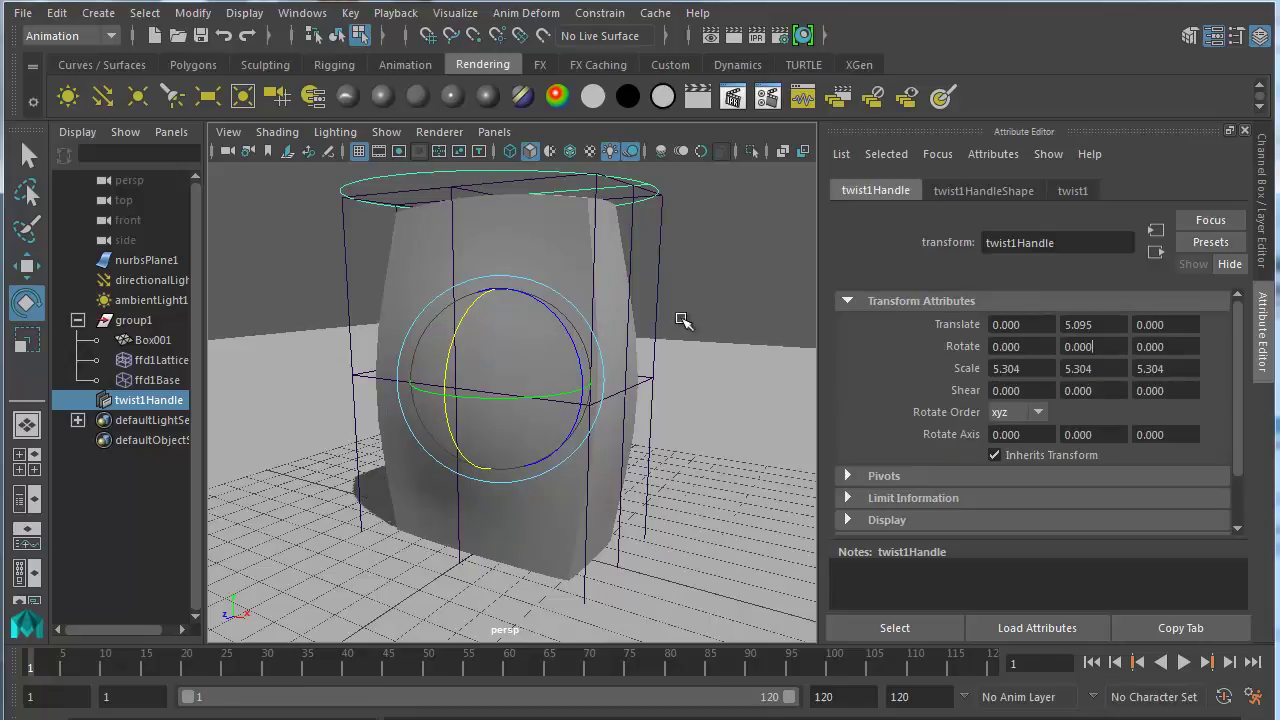
pyautogui.moveTo(447, 320); pyautogui.dragTo(752, 521)
pyautogui.moveTo(1026, 346); pyautogui.dragTo(928, 346)
pyautogui.write('180')
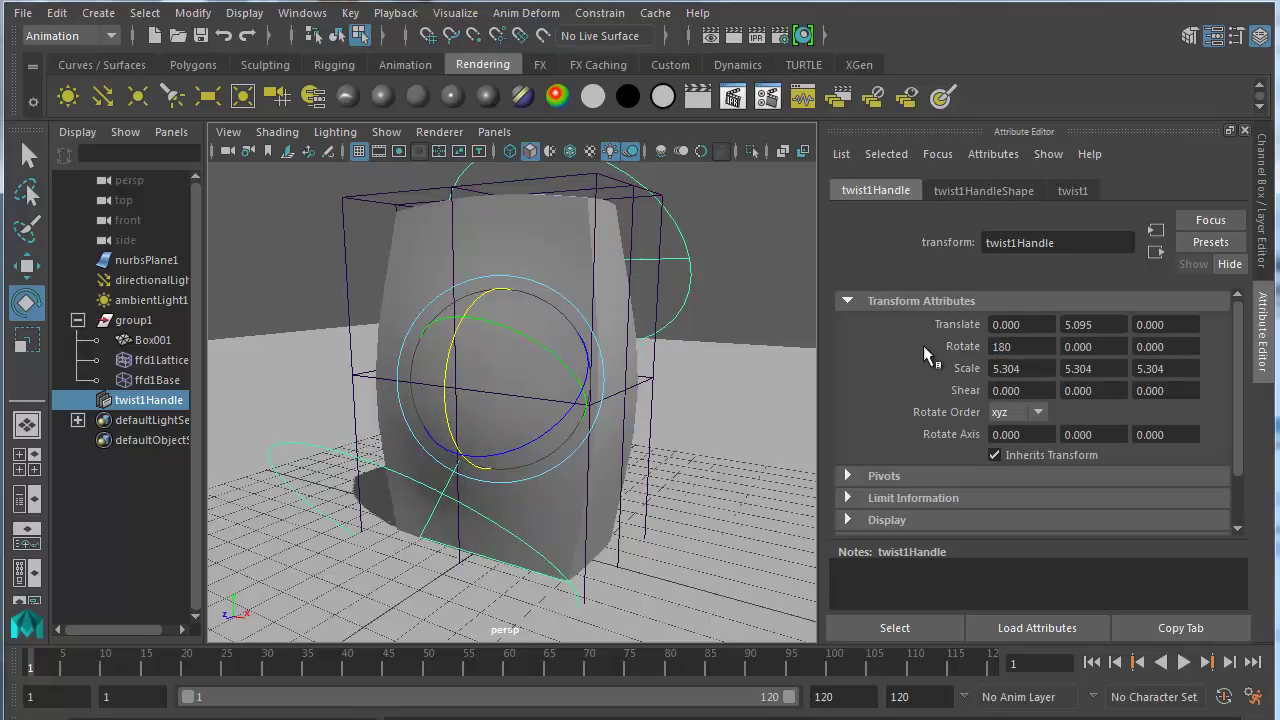
pyautogui.press('Tab')
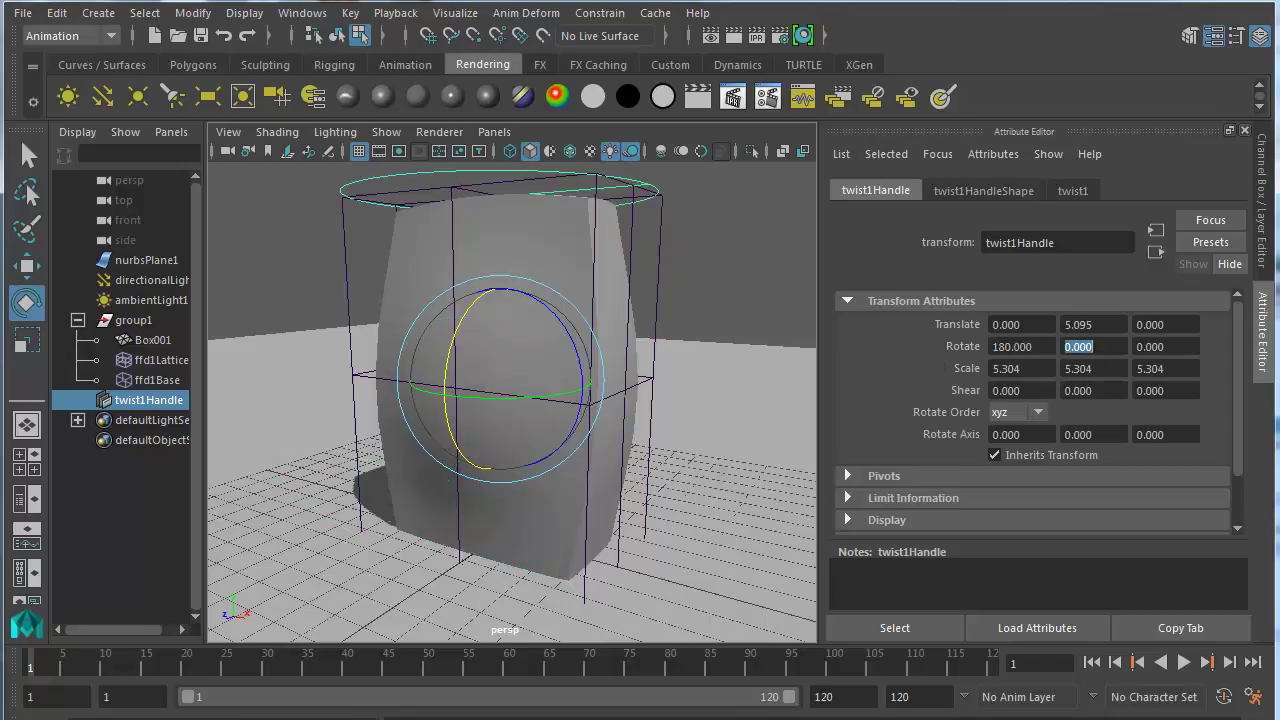
# - Try twisting the box with the deformer's End Angle, then undo the change
pyautogui.click(1075, 190)
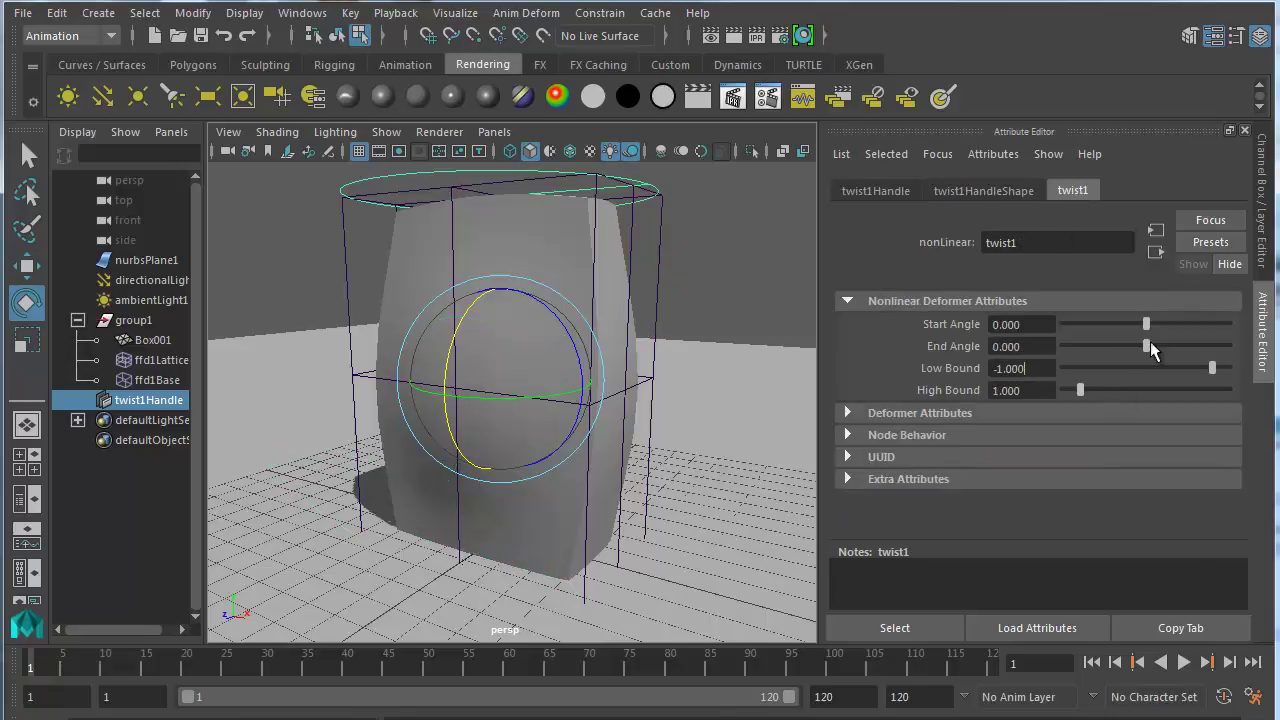
pyautogui.moveTo(1148, 342)
pyautogui.mouseDown()
pyautogui.moveTo(1137, 343)
pyautogui.moveTo(1152, 351)
pyautogui.mouseUp()
pyautogui.hotkey('ctrl', 'z')
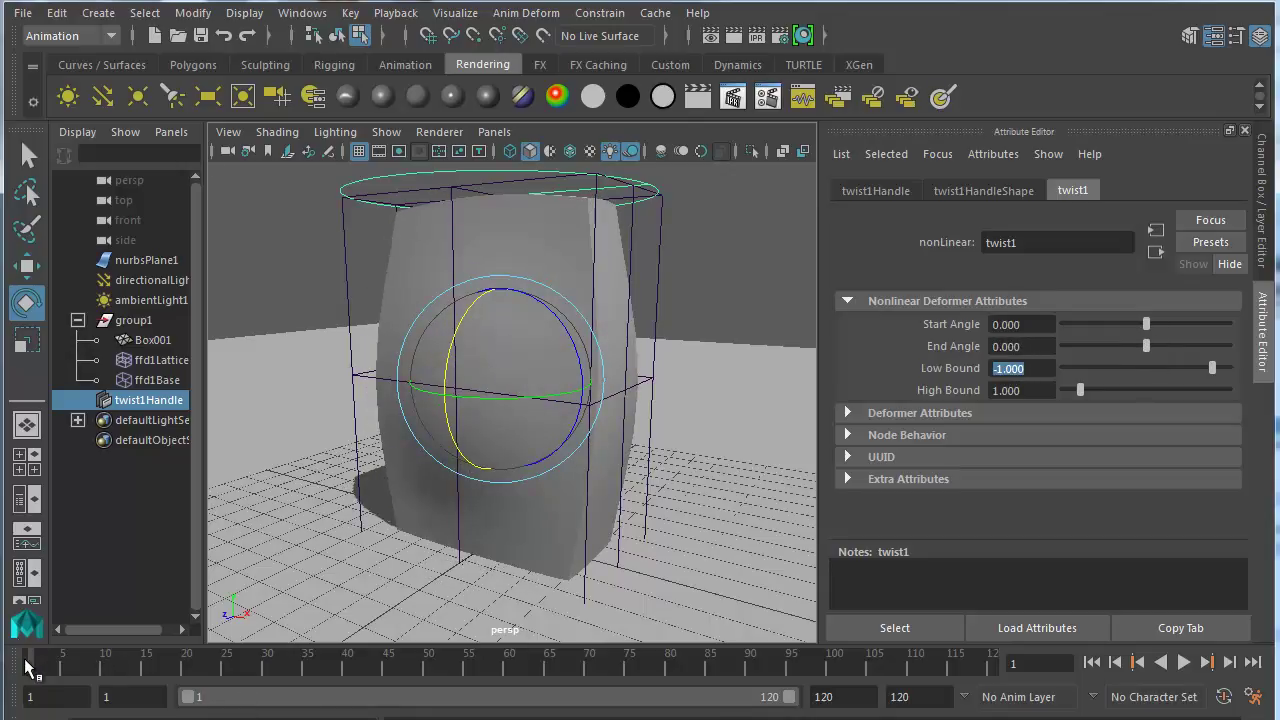
# - Preview the box's existing lattice animation by playing and scrubbing through its first frames
pyautogui.hotkey('alt', 'v')
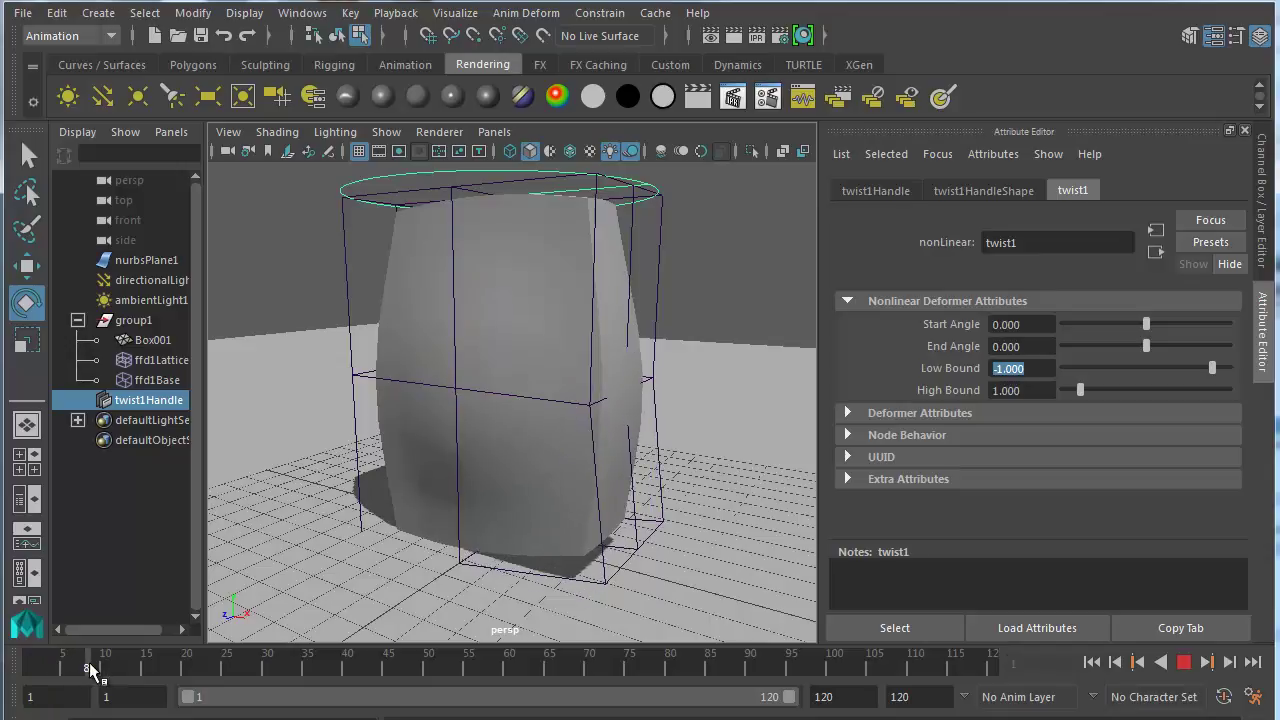
pyautogui.moveTo(33, 675)
pyautogui.mouseDown()
pyautogui.moveTo(114, 677)
pyautogui.moveTo(17, 683)
pyautogui.moveTo(148, 678)
pyautogui.moveTo(12, 668)
pyautogui.moveTo(213, 685)
pyautogui.moveTo(120, 680)
pyautogui.moveTo(3, 697)
pyautogui.mouseUp()
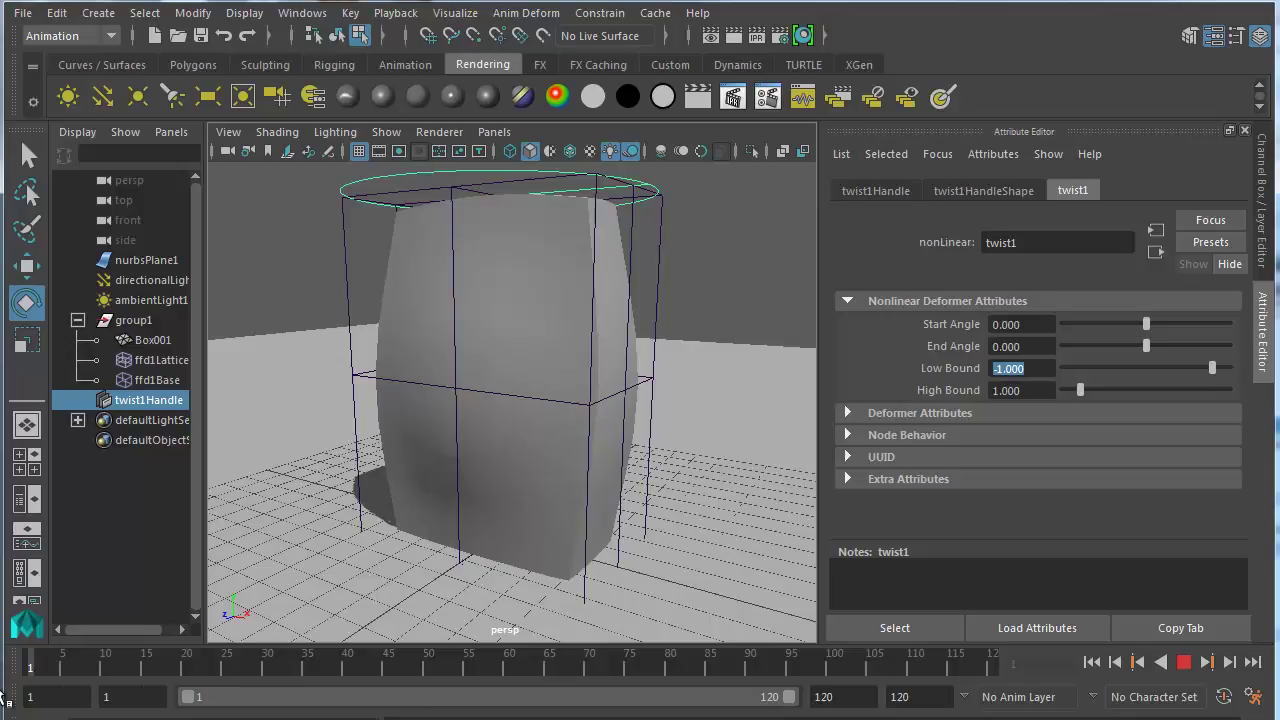
pyautogui.moveTo(3, 697)
pyautogui.mouseDown()
pyautogui.moveTo(155, 684)
pyautogui.moveTo(5, 712)
pyautogui.mouseUp()
pyautogui.moveTo(5, 712); pyautogui.dragTo(5, 712)
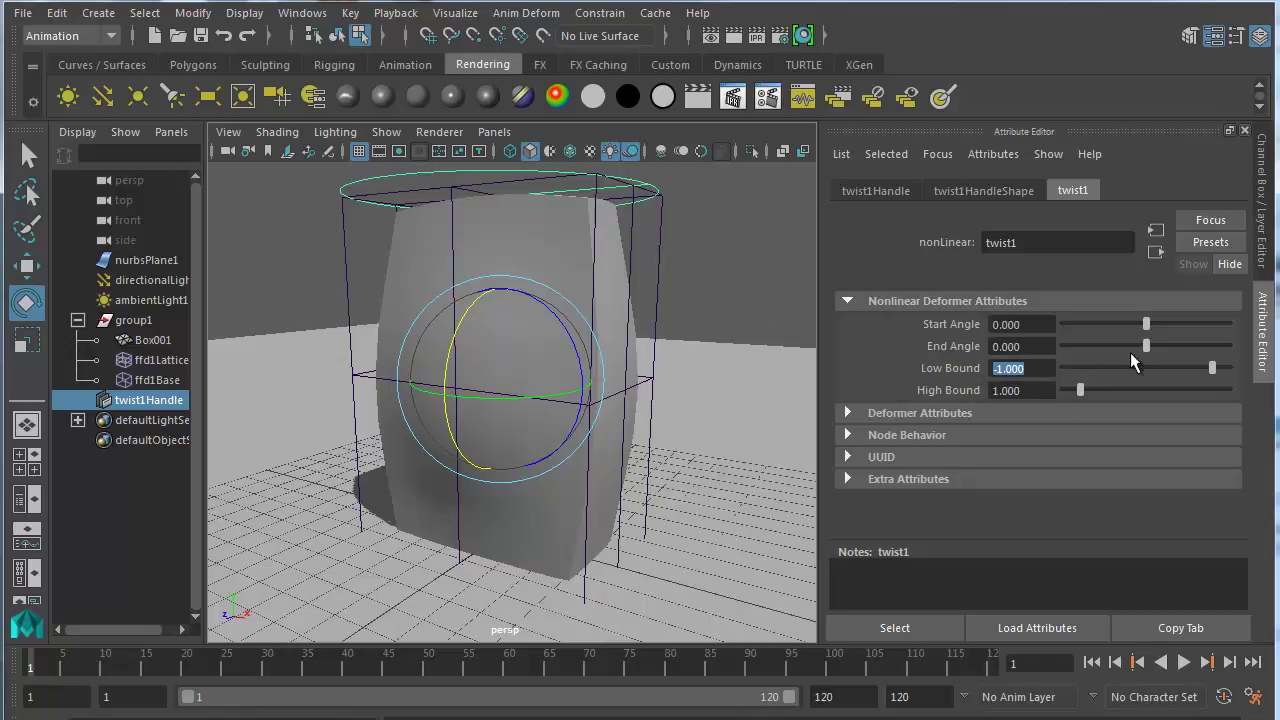
# - Test the twist's End Angle with the animation playing, and set it to 35
pyautogui.moveTo(1147, 348); pyautogui.dragTo(1147, 342)
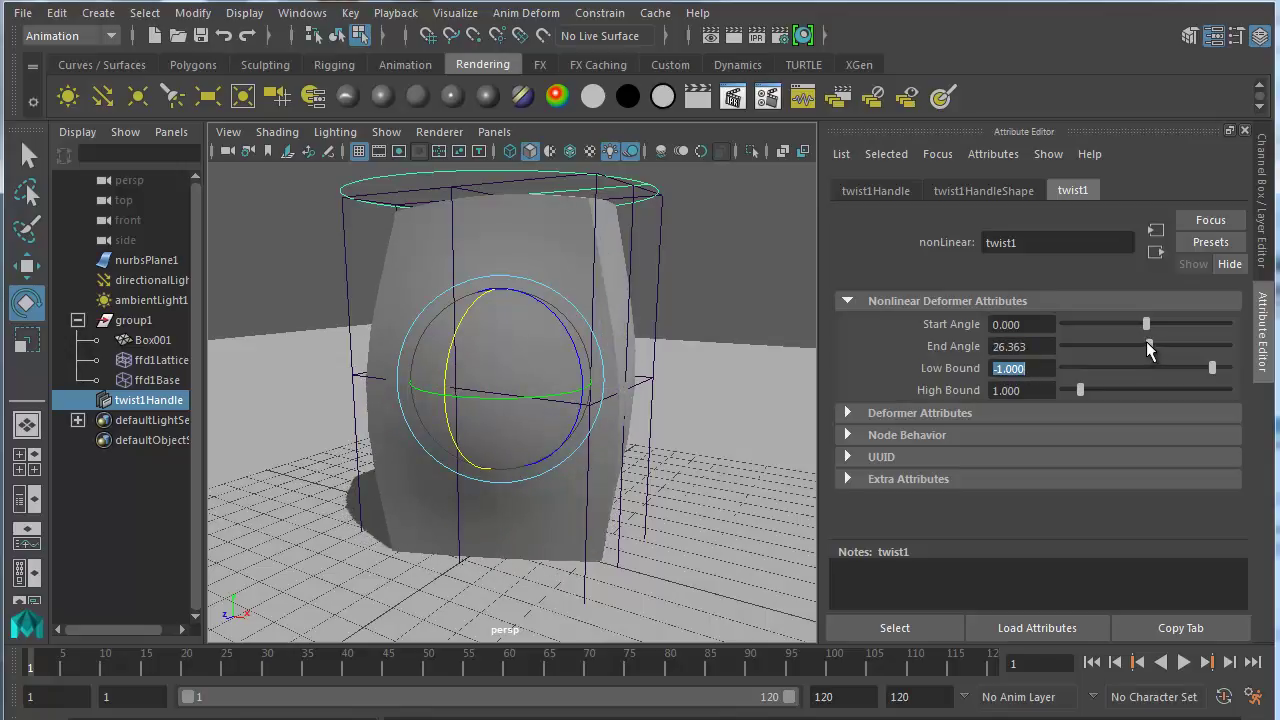
pyautogui.moveTo(1147, 341); pyautogui.dragTo(1147, 342)
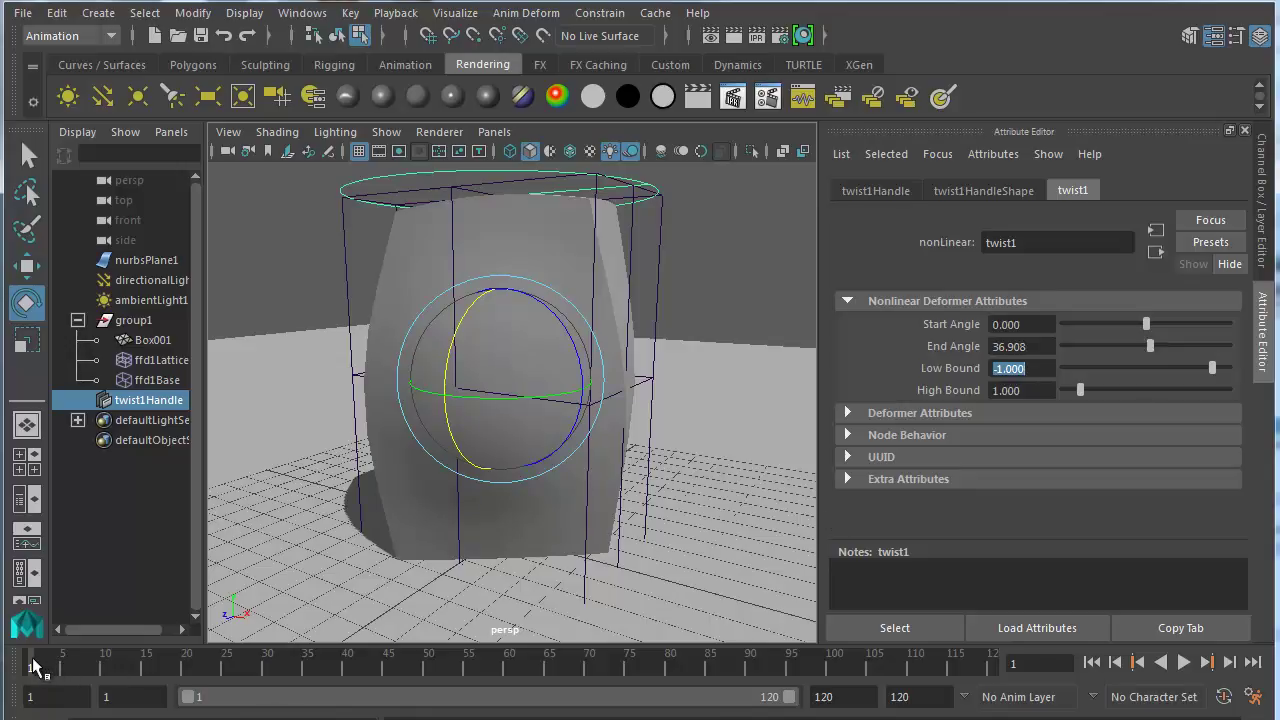
pyautogui.hotkey('alt', 'v')
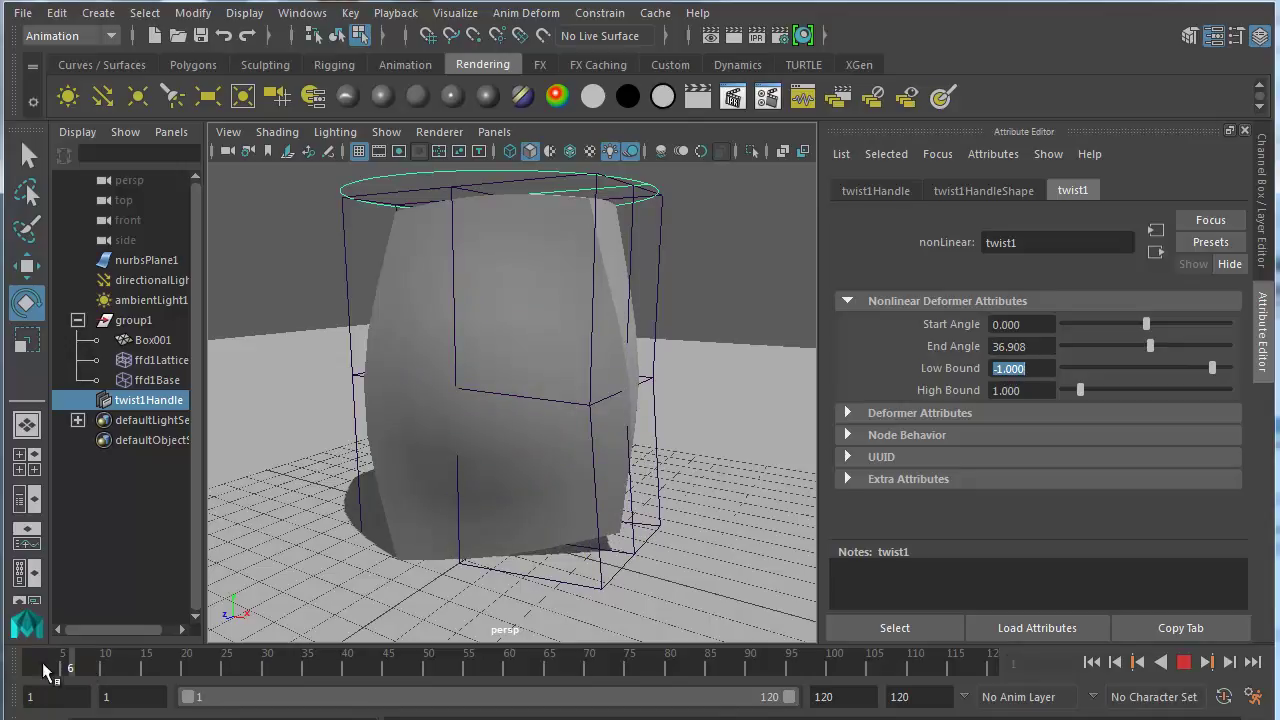
pyautogui.hotkey('alt', 'v')
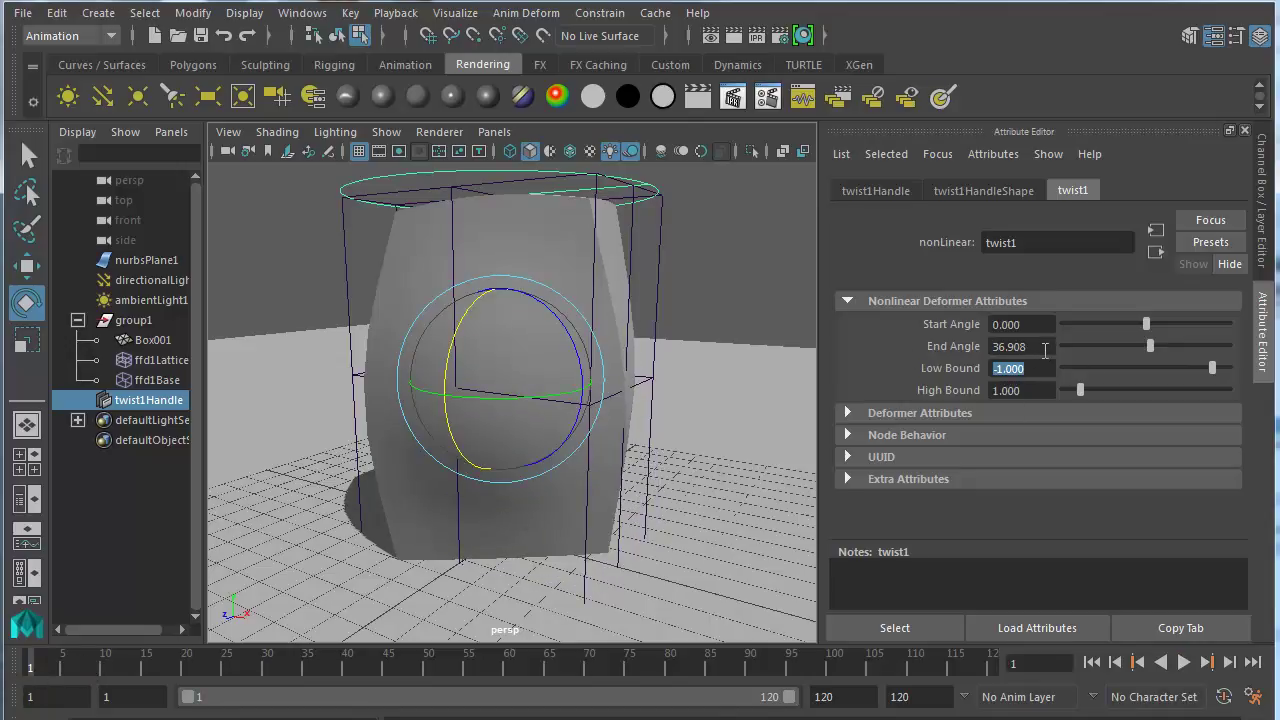
pyautogui.moveTo(1045, 349); pyautogui.dragTo(979, 346)
pyautogui.write('35')
pyautogui.press('Tab')
# - Try lowering the twist deformer's Low Bound to about -1.9, then undo it
pyautogui.moveTo(1212, 366); pyautogui.dragTo(1194, 394)
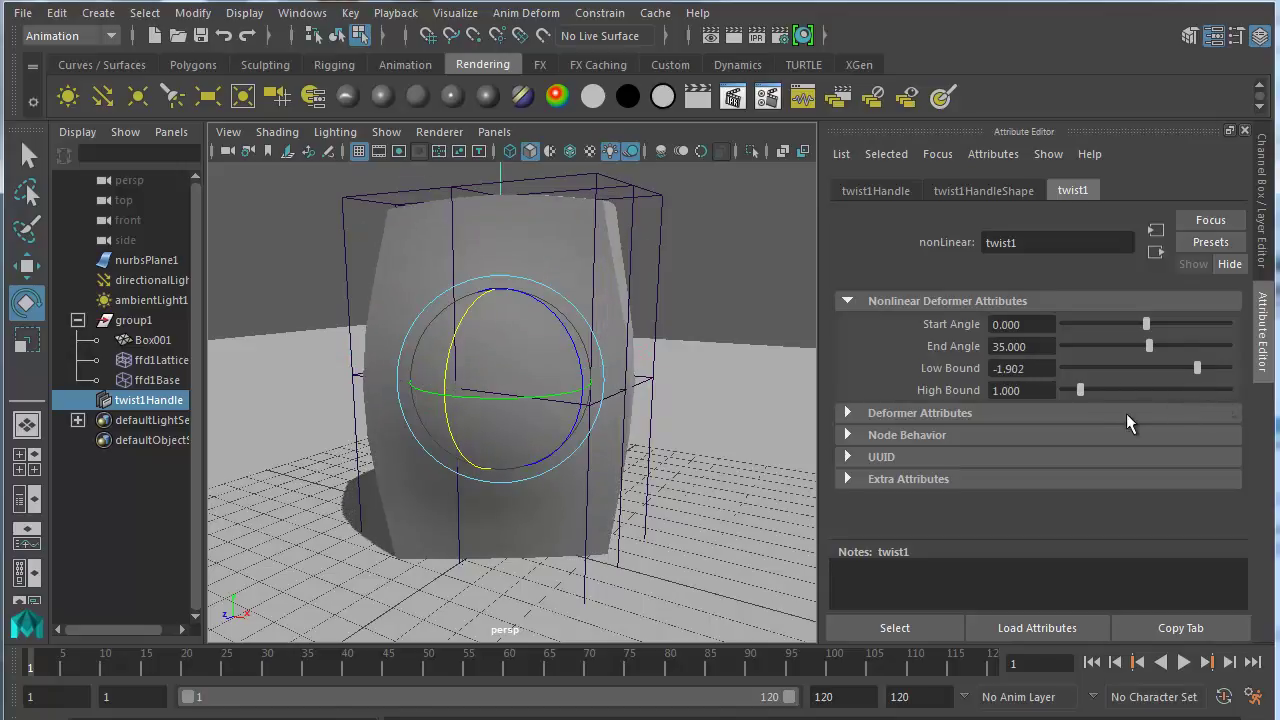
pyautogui.hotkey('ctrl', 'z')
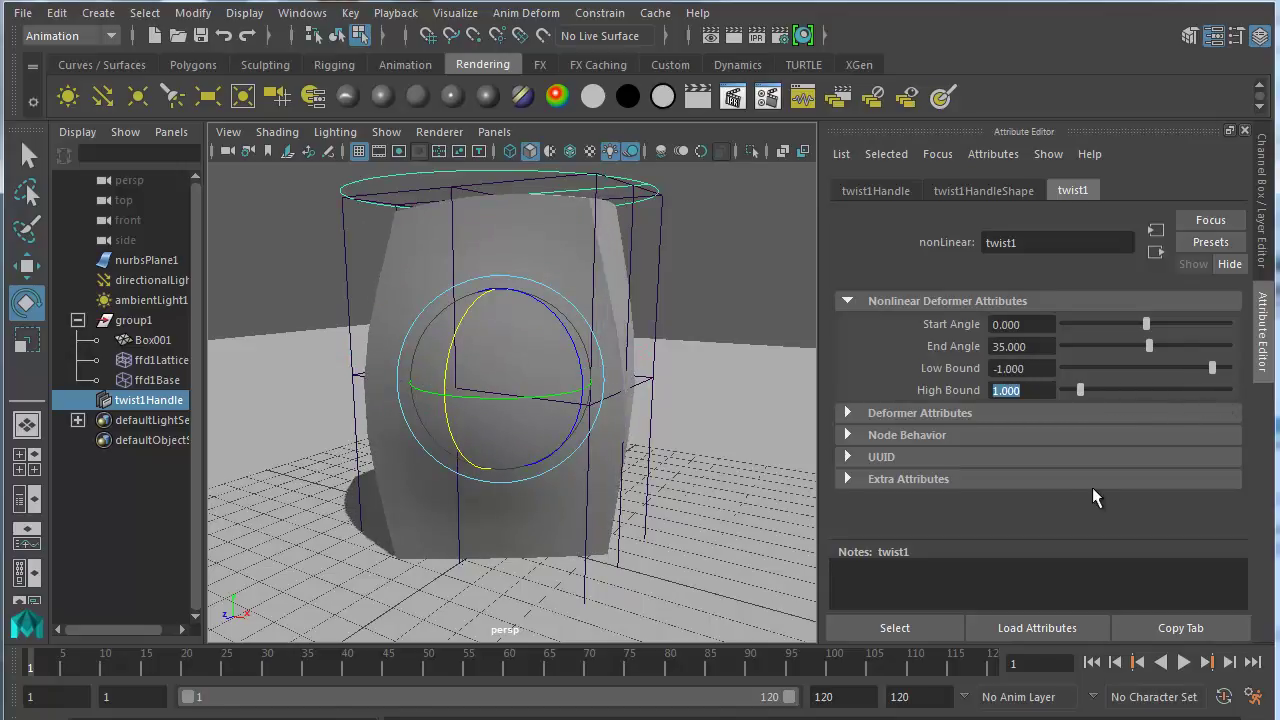
# - Set a key on the twist deformer's End Angle at frame 1
pyautogui.rightClick(944, 343)
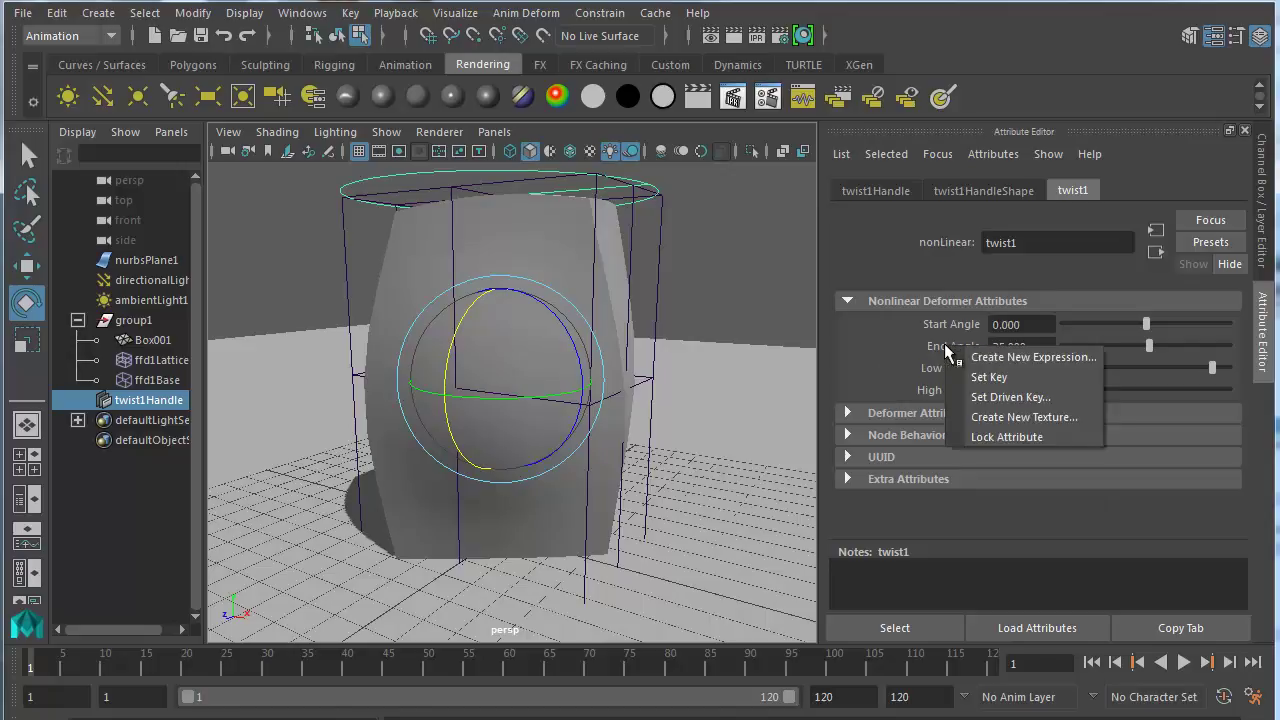
pyautogui.click(993, 377)
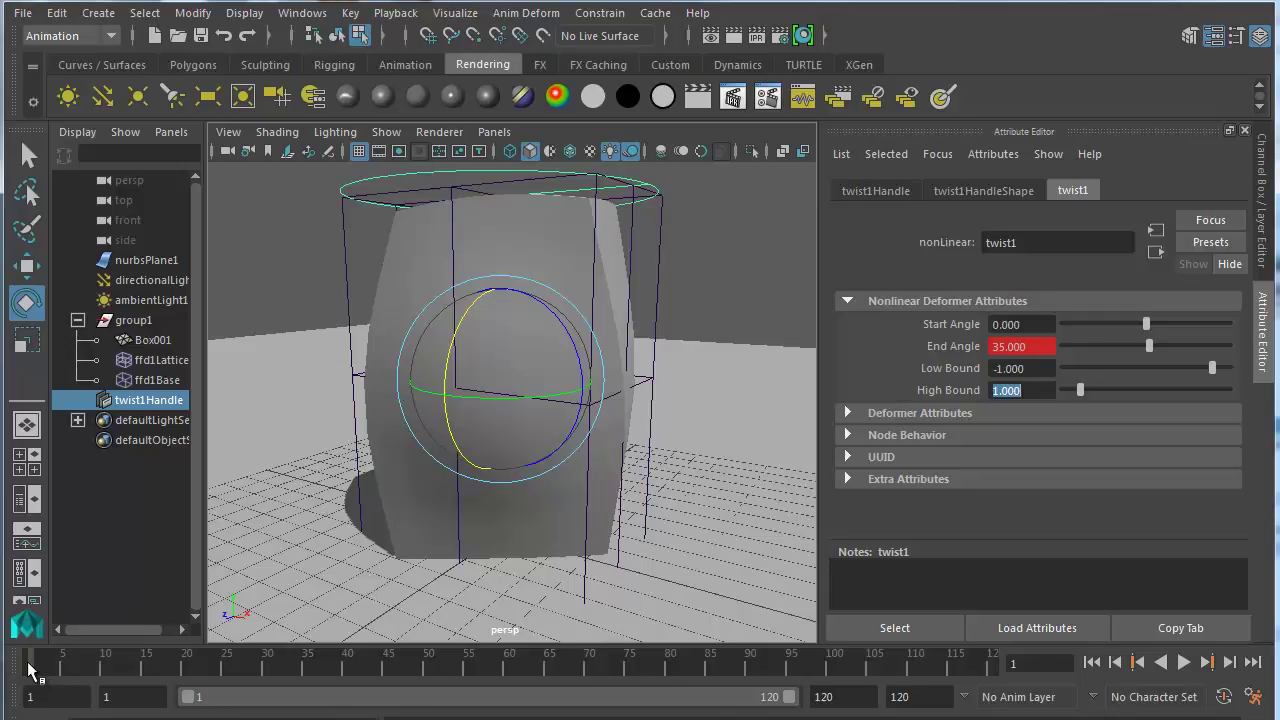
# - At frame 20, set the twist's End Angle to -35 and key it
pyautogui.moveTo(32, 672); pyautogui.dragTo(186, 719)
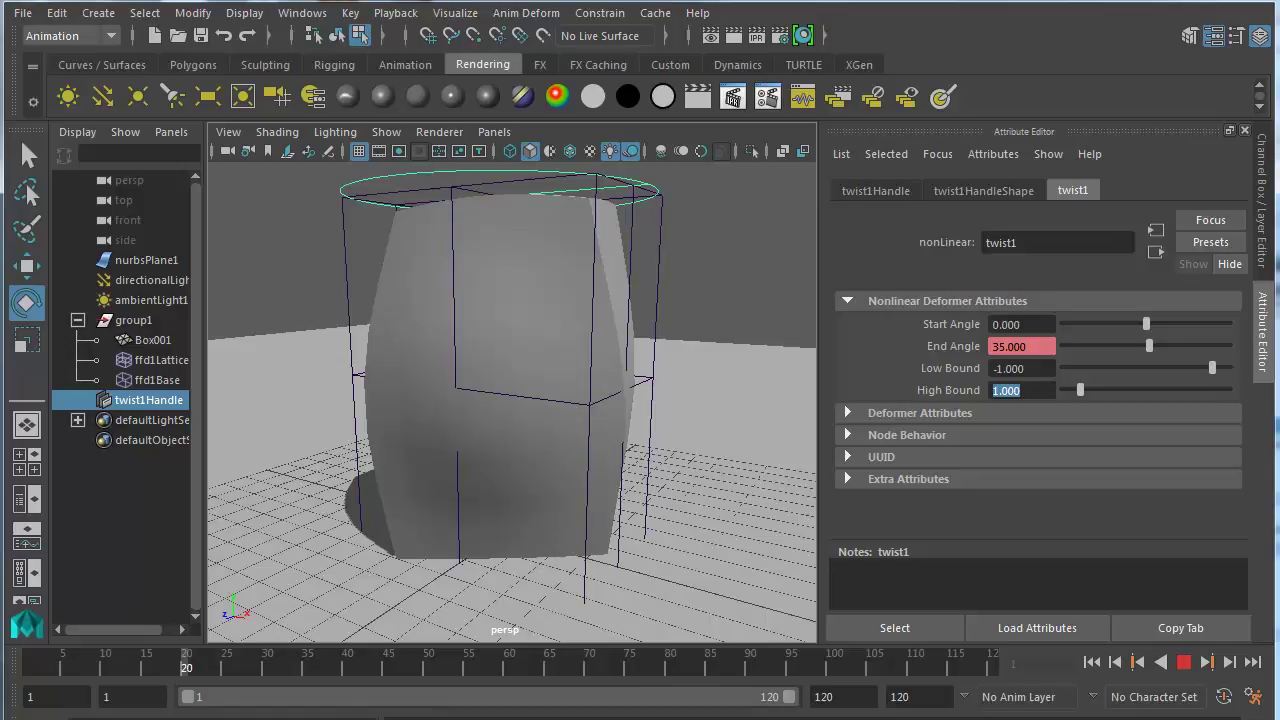
pyautogui.moveTo(186, 719); pyautogui.dragTo(186, 719)
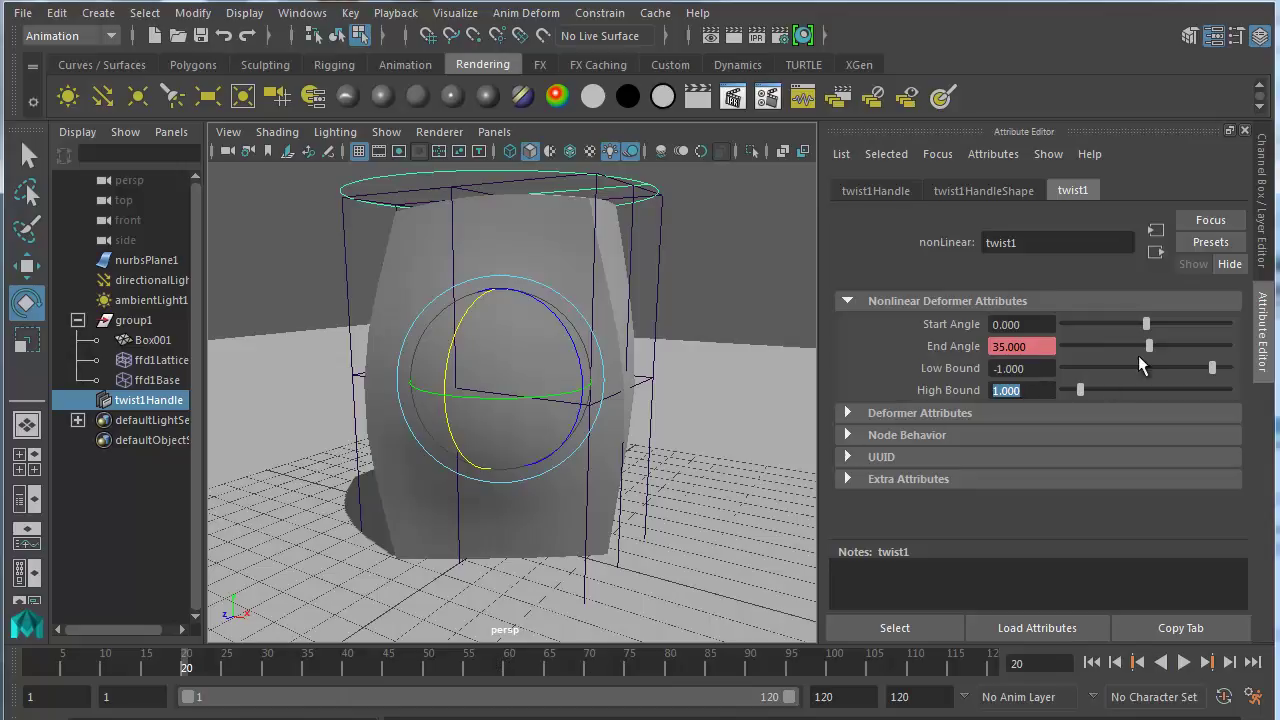
pyautogui.moveTo(1147, 342); pyautogui.dragTo(1128, 352)
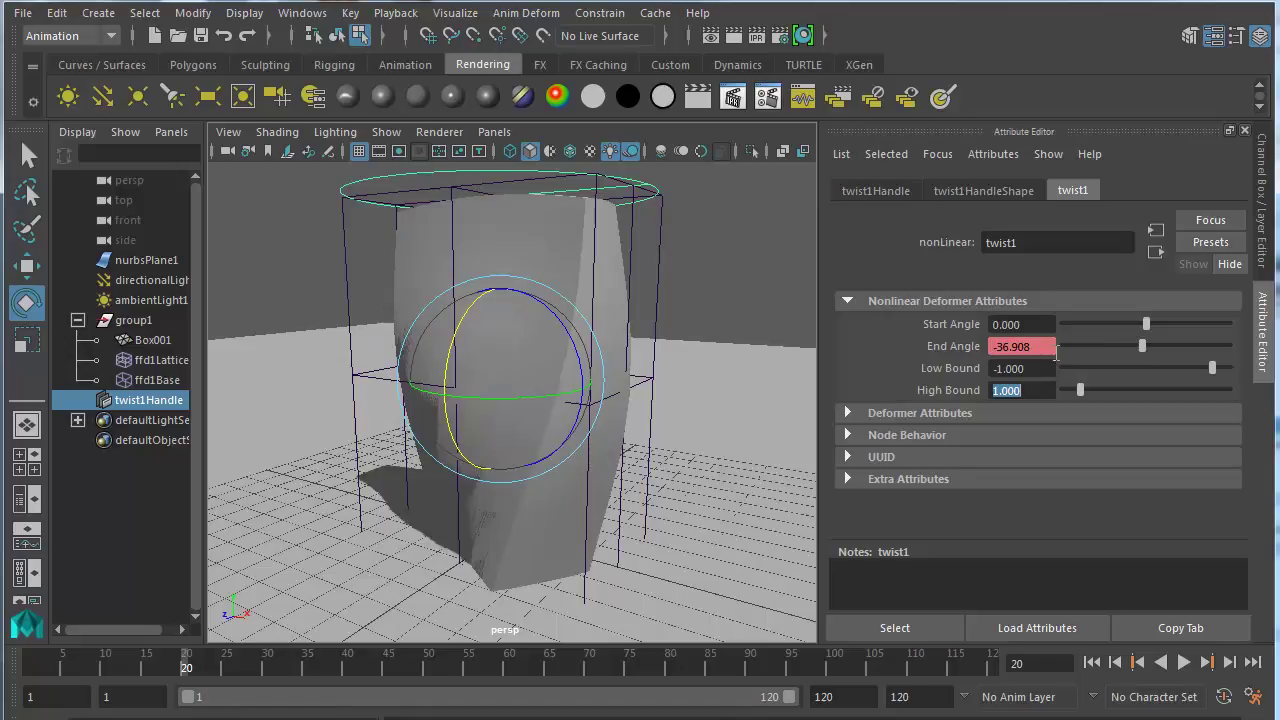
pyautogui.moveTo(1050, 346); pyautogui.dragTo(933, 346)
pyautogui.write('-35')
pyautogui.press('Tab')
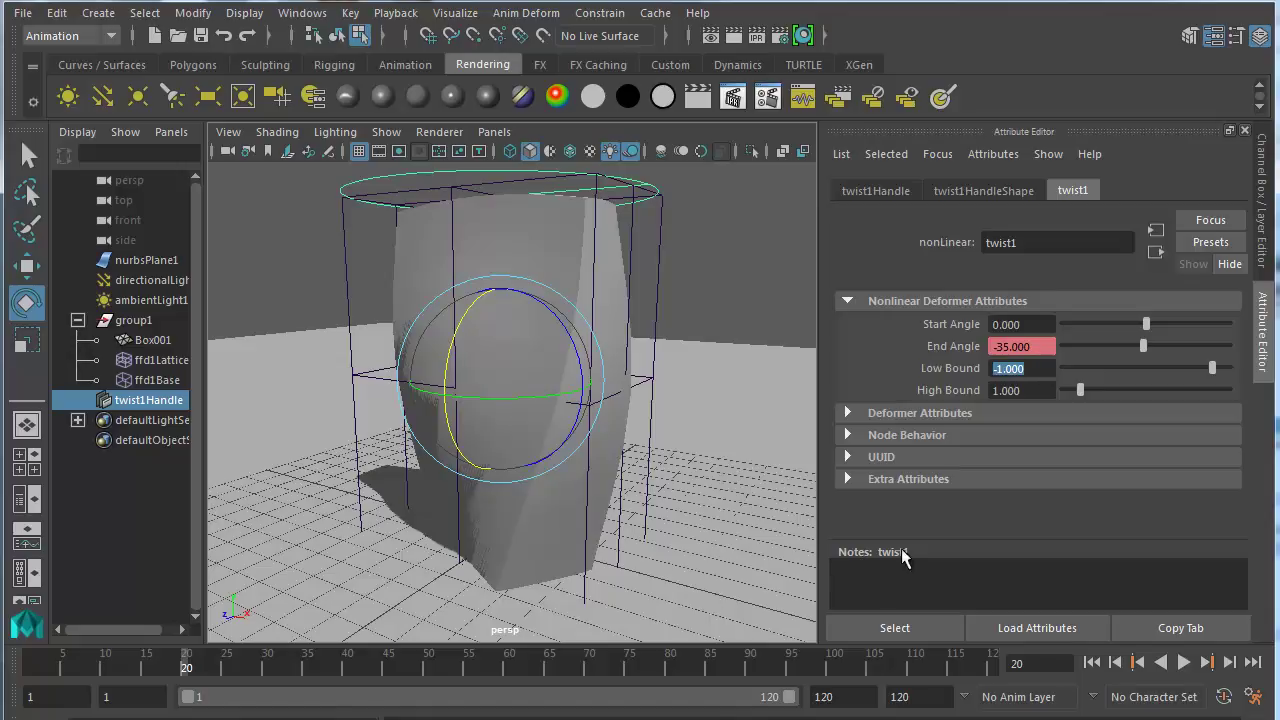
pyautogui.rightClick(952, 344)
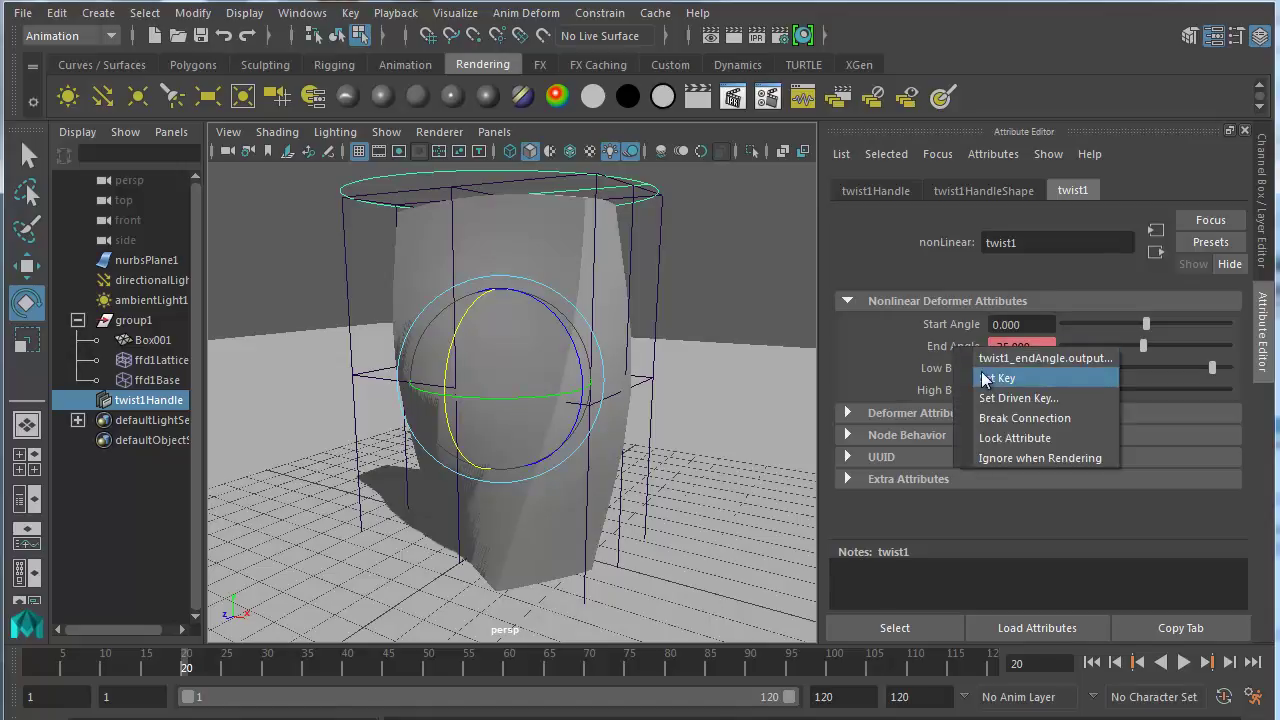
pyautogui.click(984, 372)
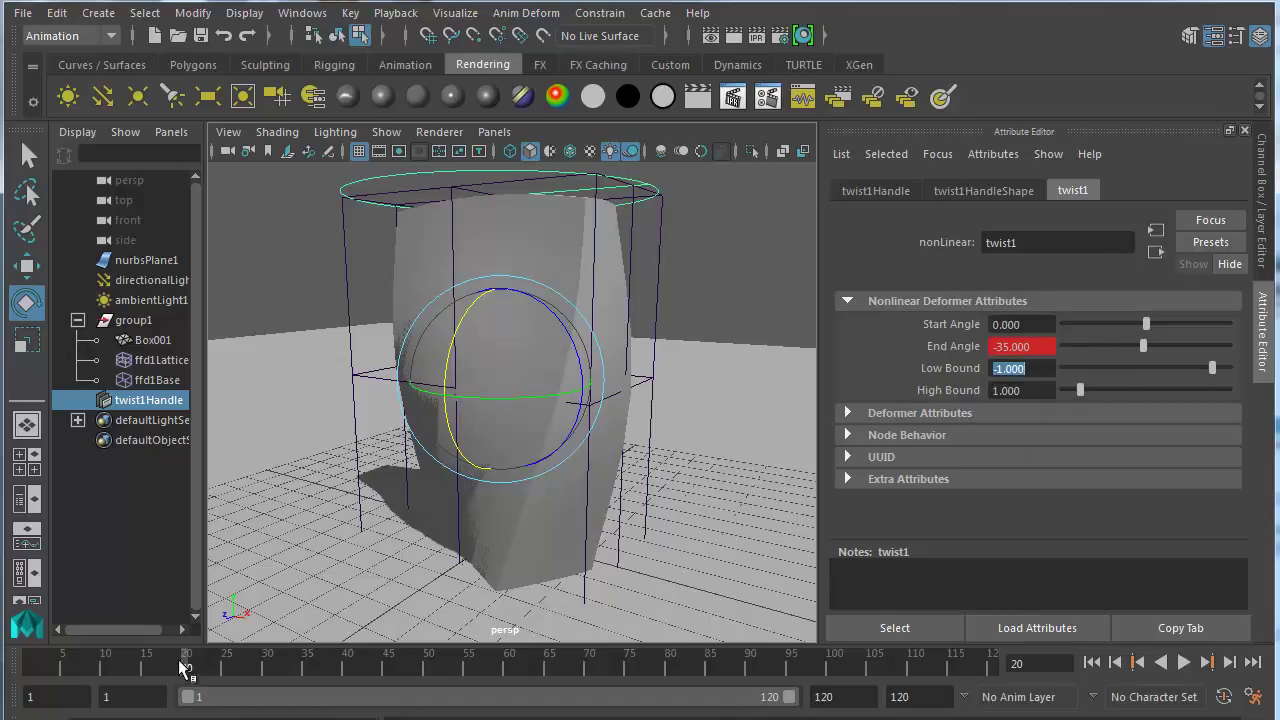
# - Return to frame 1 and play back the keyed twist animation
pyautogui.moveTo(186, 668); pyautogui.dragTo(30, 670)
pyautogui.hotkey('alt', 'v')
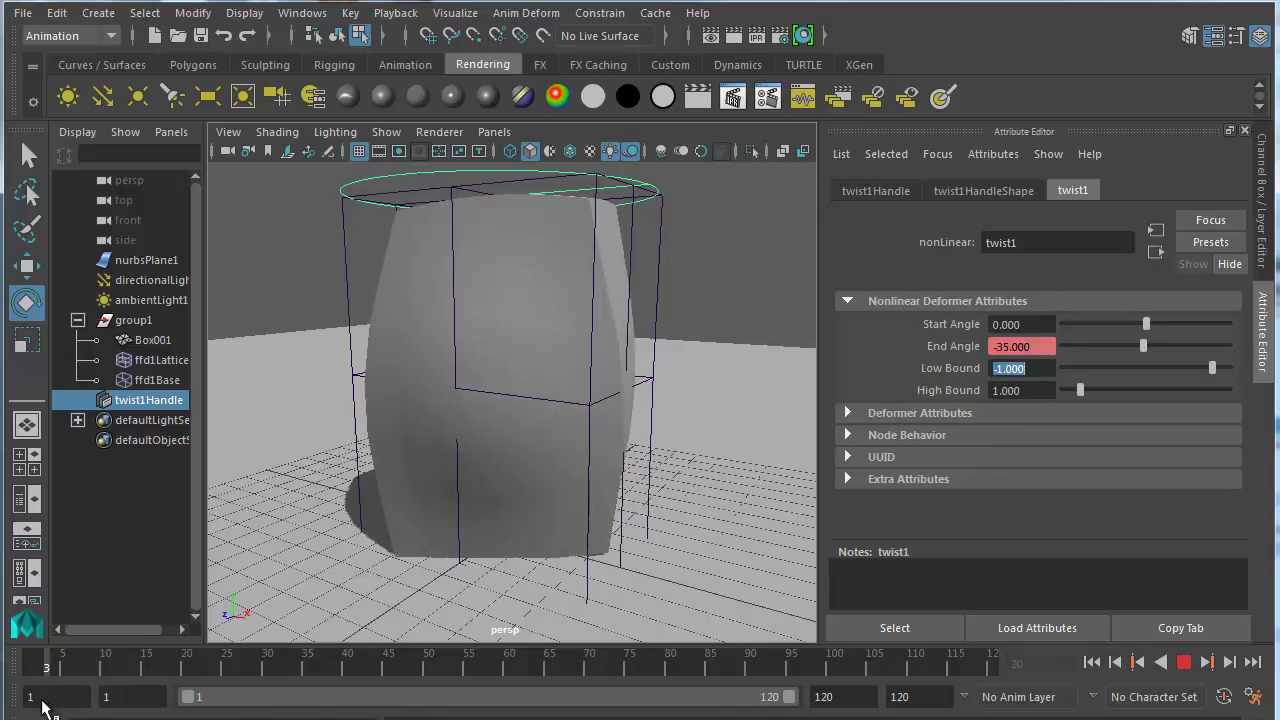
# - At frame 40, set the twist deformer's End Angle to 35 and set a key on it
pyautogui.click(186, 668)
pyautogui.moveTo(182, 680); pyautogui.dragTo(343, 695)
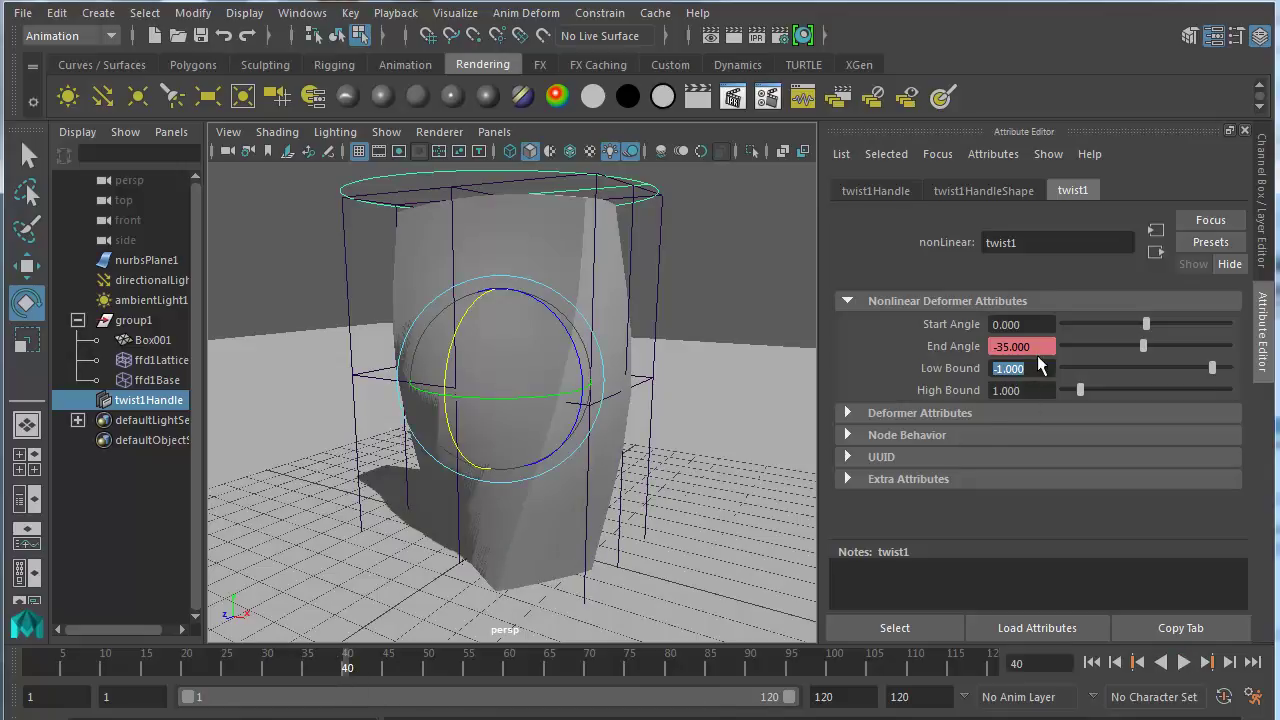
pyautogui.click(1047, 347)
pyautogui.write('35')
pyautogui.press('Tab')
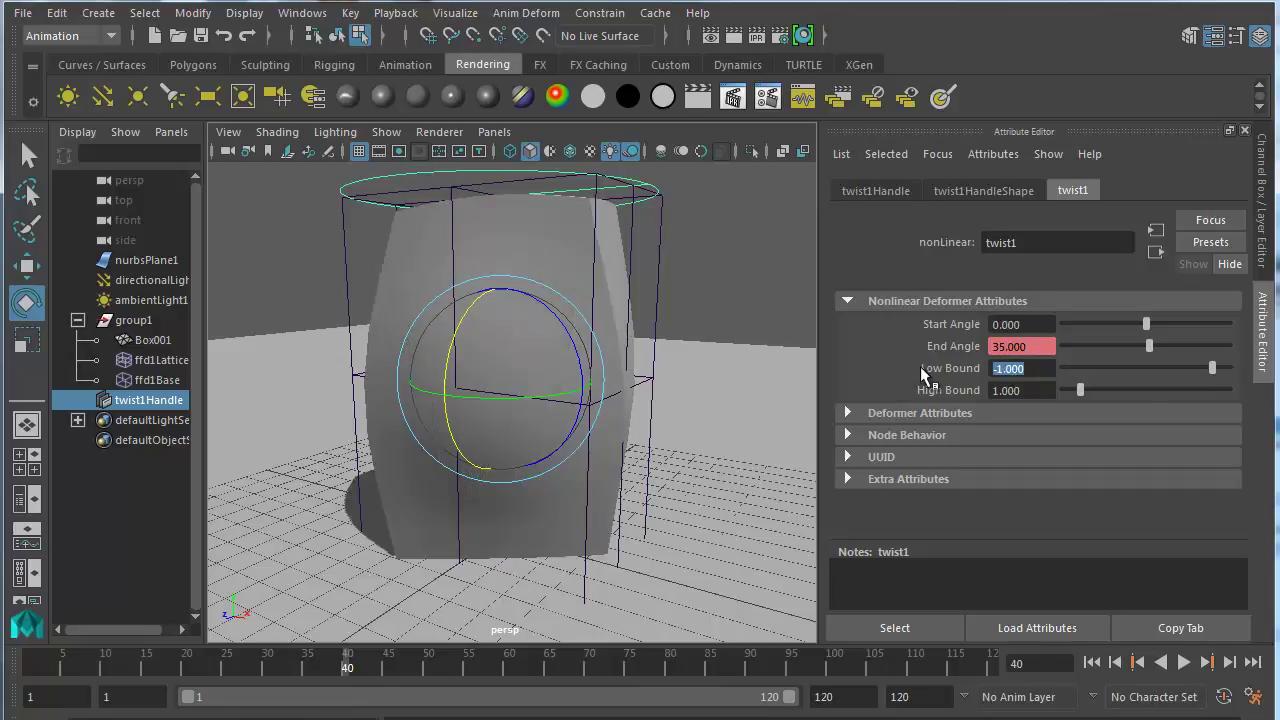
pyautogui.rightClick(940, 345)
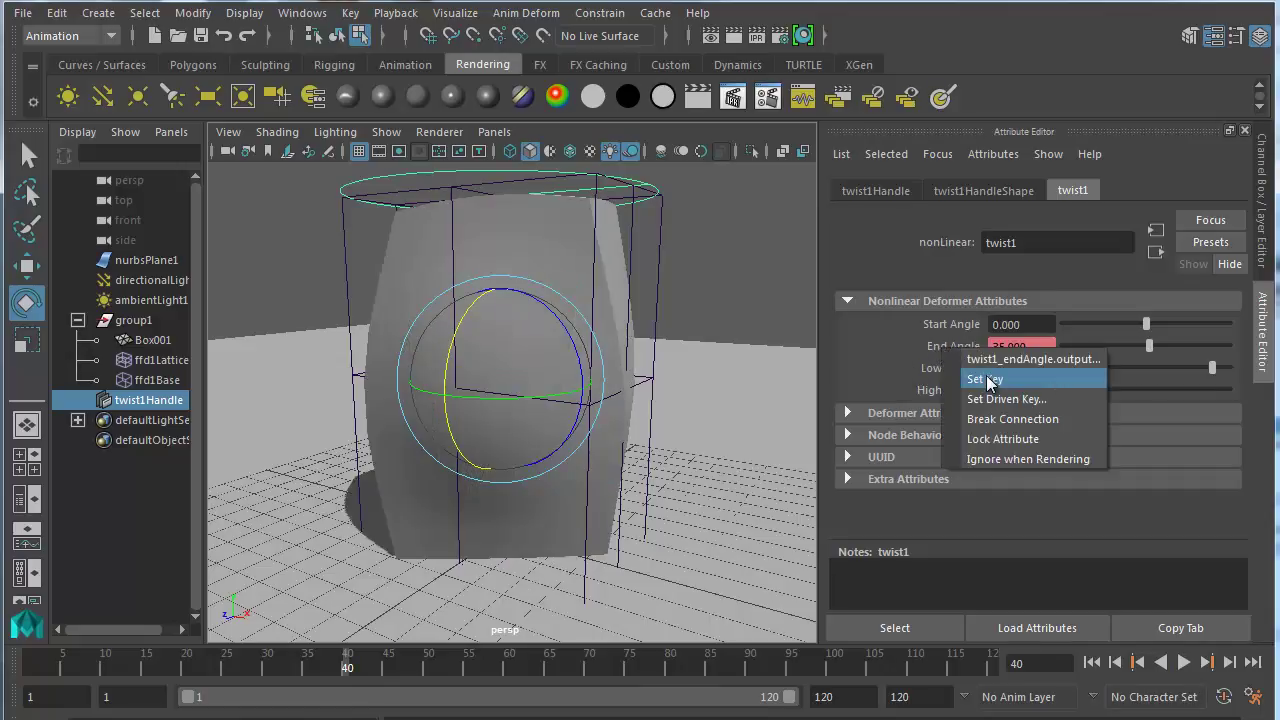
pyautogui.click(985, 373)
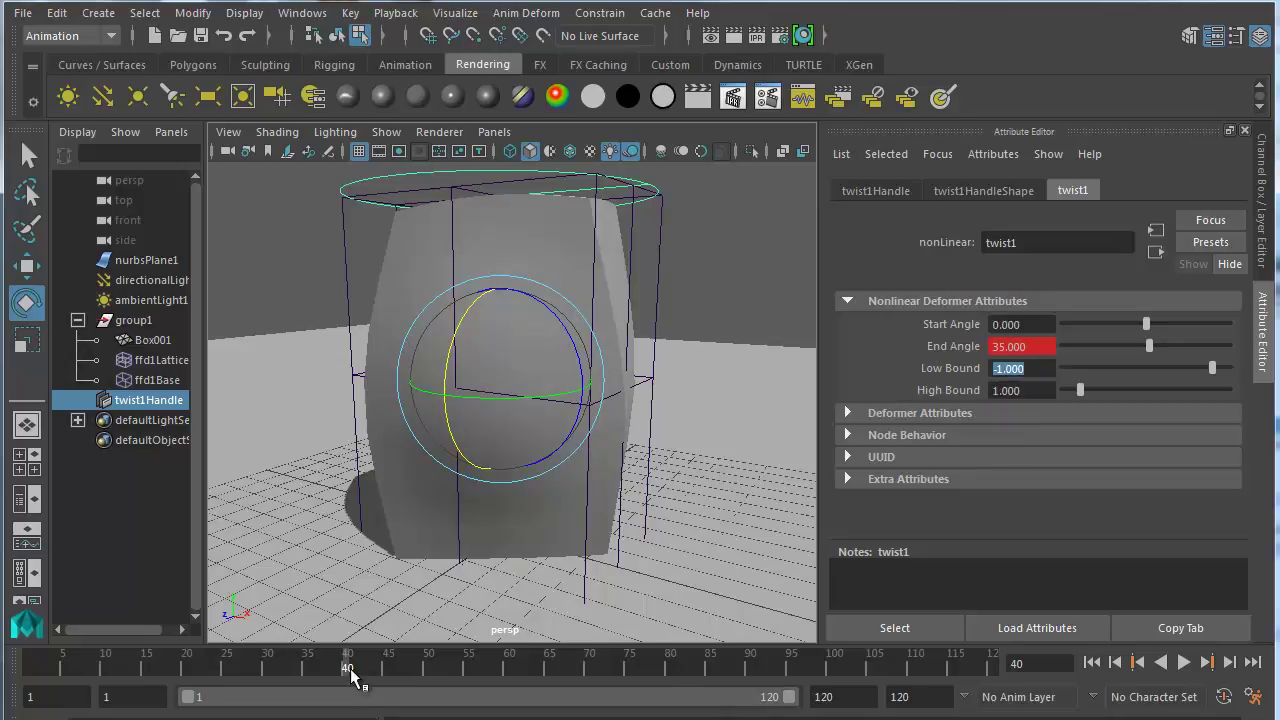
# - Set keys on the twist's End Angle at frames 80 and 120, keeping its value at 35
pyautogui.moveTo(346, 675); pyautogui.dragTo(672, 683)
pyautogui.rightClick(953, 346)
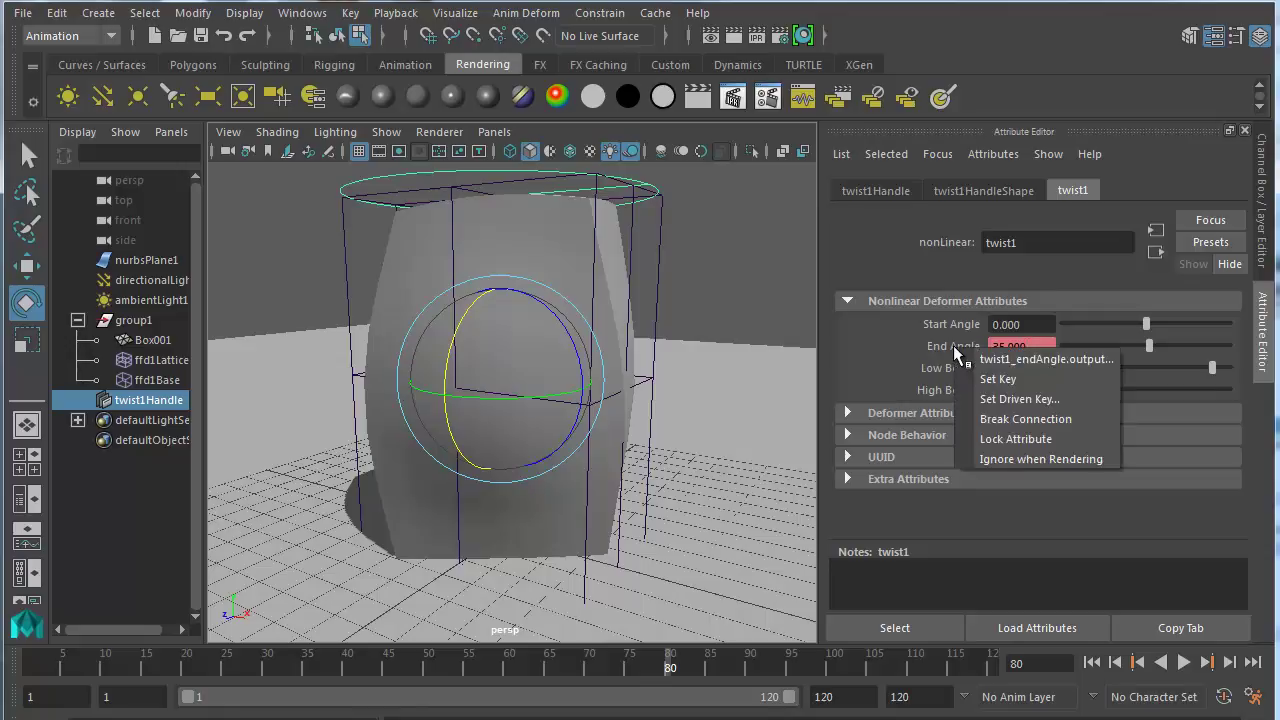
pyautogui.click(990, 377)
pyautogui.moveTo(665, 670); pyautogui.dragTo(1000, 686)
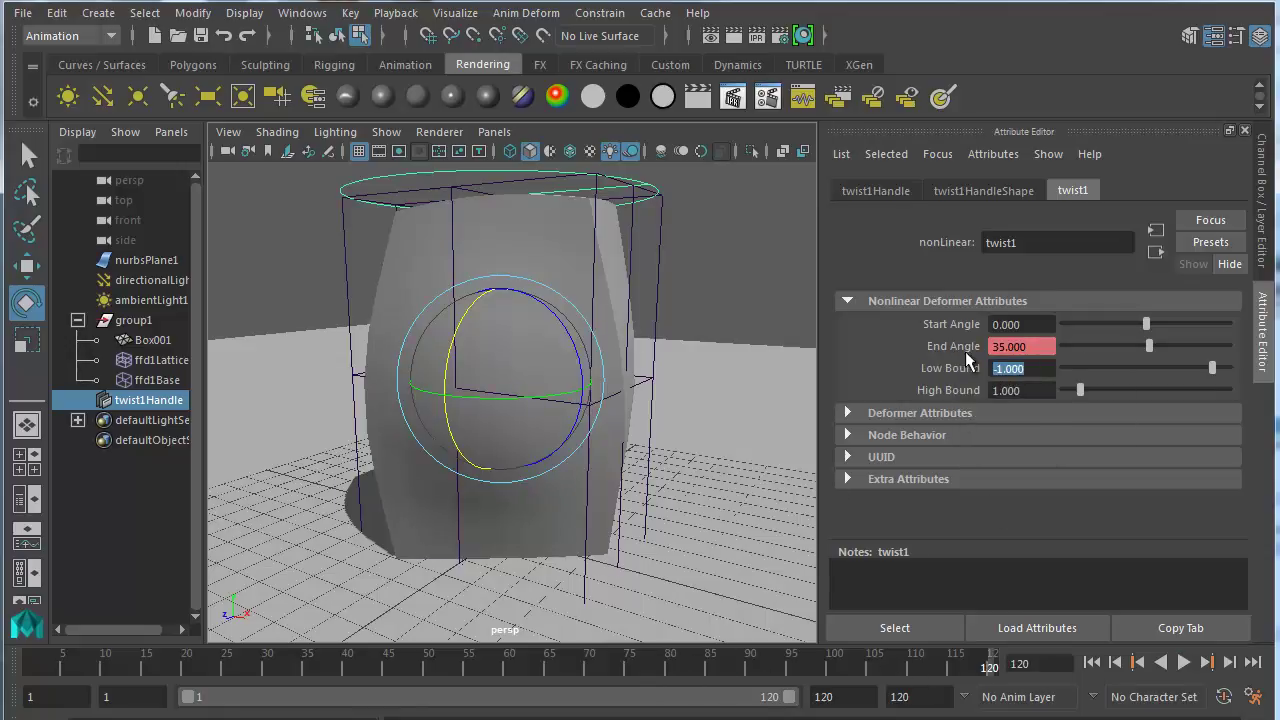
pyautogui.rightClick(954, 344)
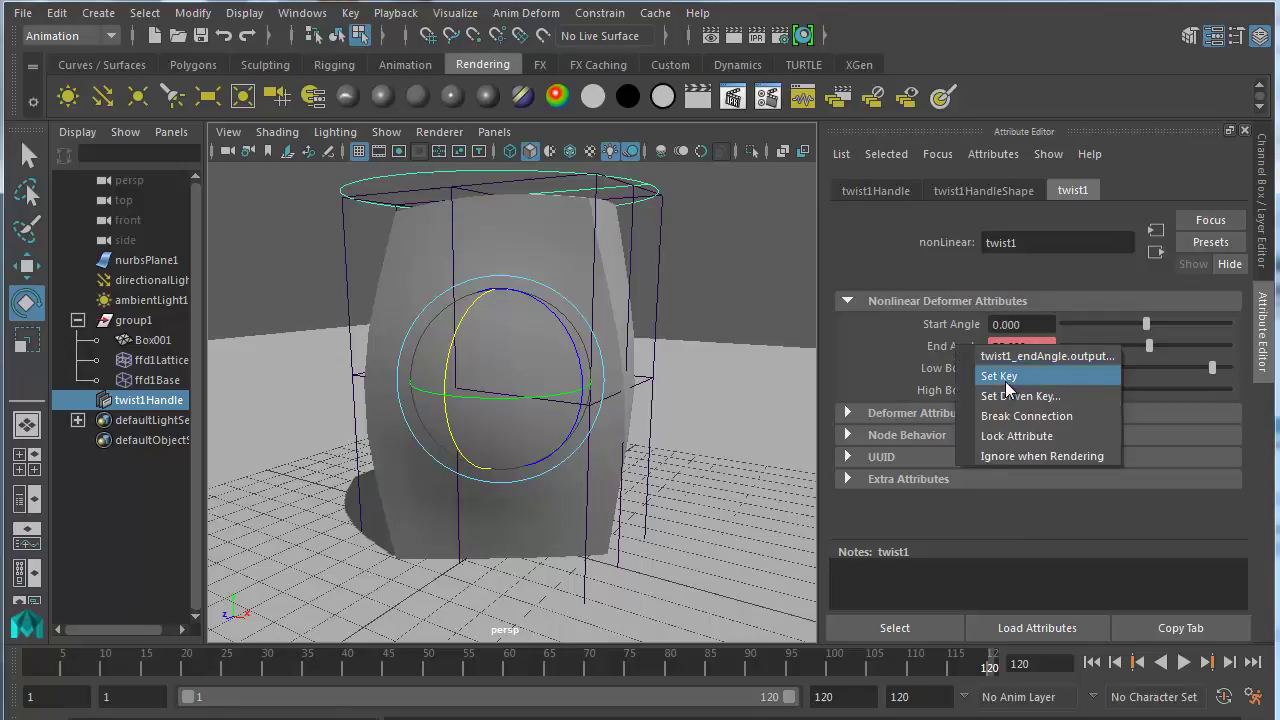
pyautogui.click(1006, 384)
# - At frame 60, set the twist's End Angle to -35 and key it
pyautogui.click(188, 670)
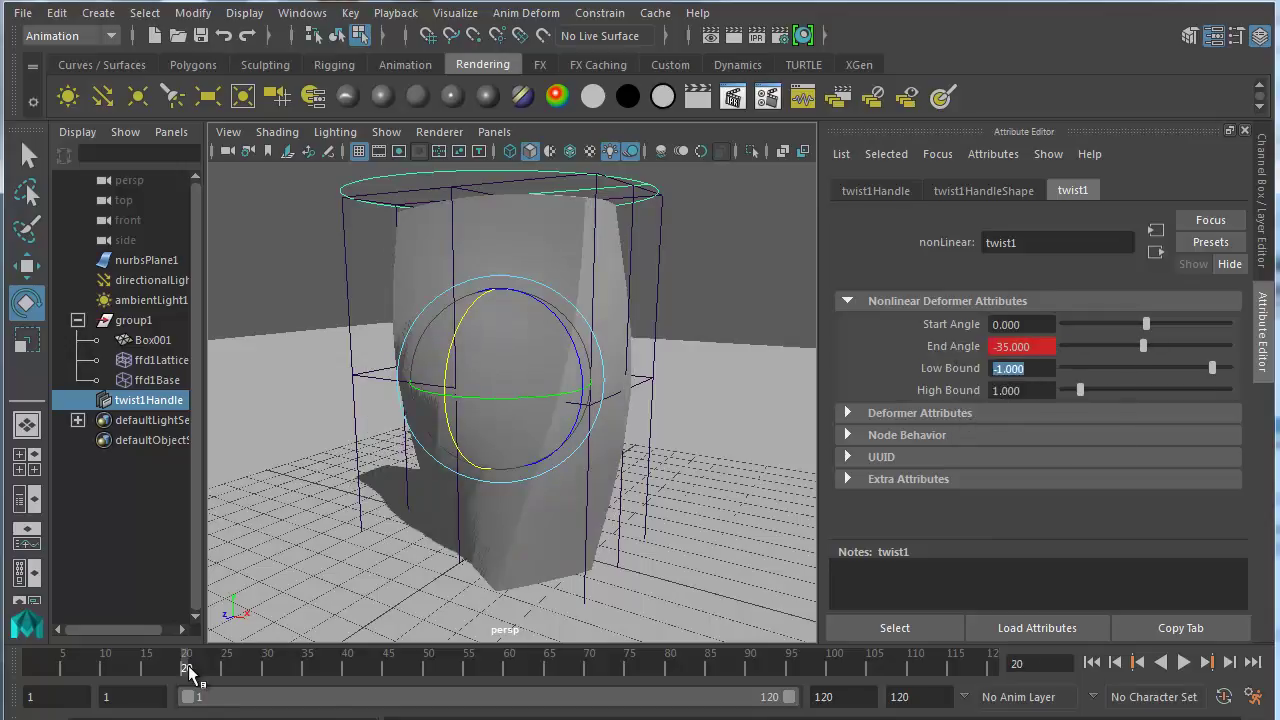
pyautogui.moveTo(189, 670); pyautogui.dragTo(509, 690)
pyautogui.press('e')
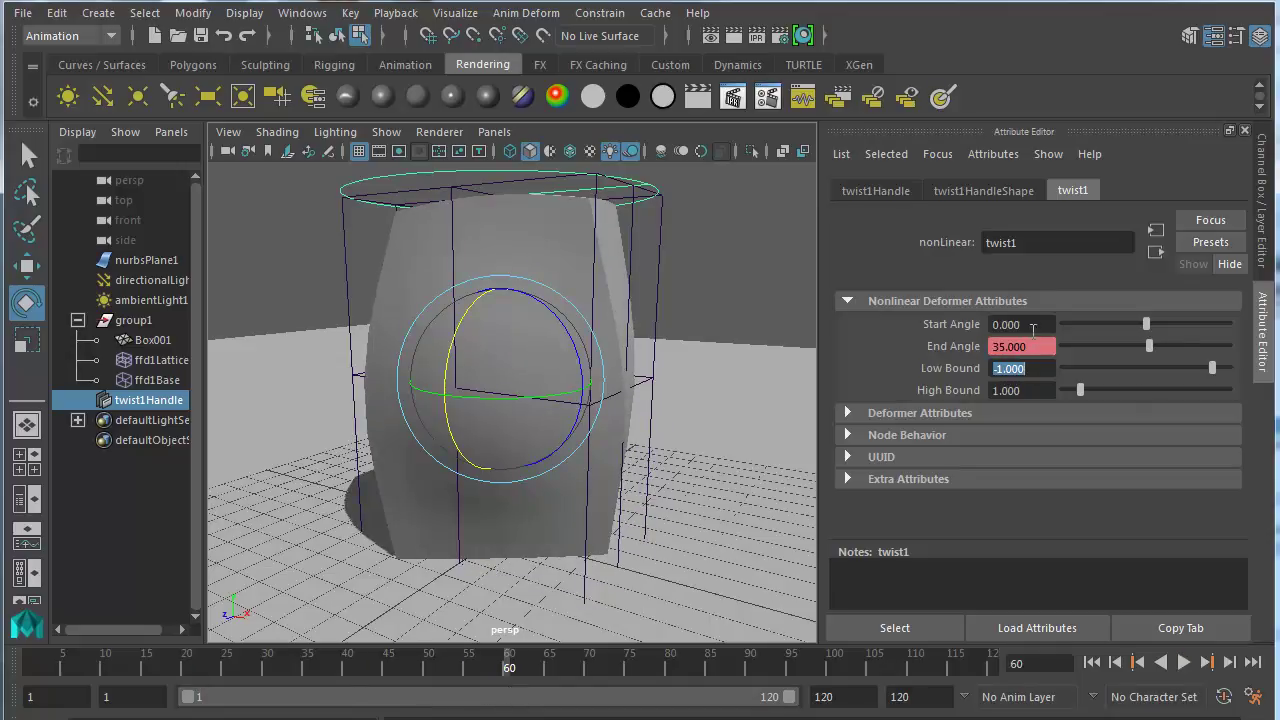
pyautogui.moveTo(1037, 345); pyautogui.dragTo(832, 357)
pyautogui.write('-35')
pyautogui.press('Tab')
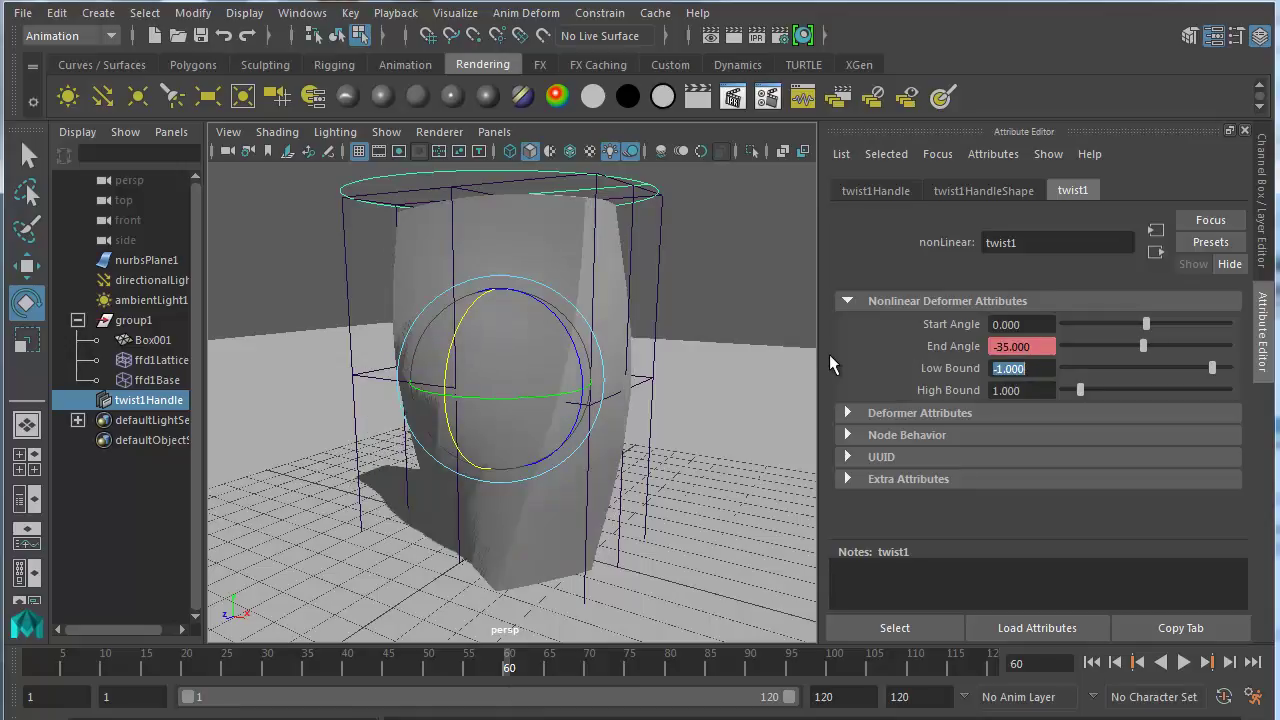
pyautogui.rightClick(956, 342)
pyautogui.click(1021, 379)
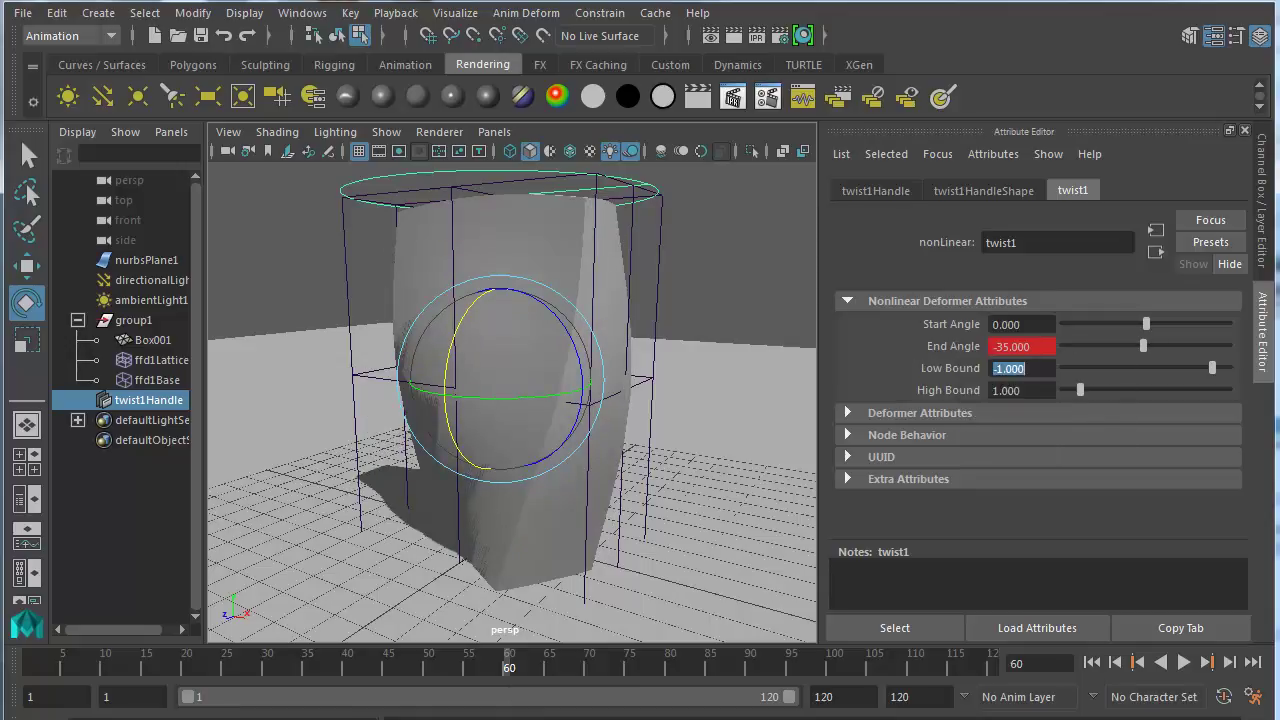
# - At frame 100, set the twist's End Angle to -35 and key it
pyautogui.moveTo(509, 672); pyautogui.dragTo(834, 690)
pyautogui.click(1041, 345)
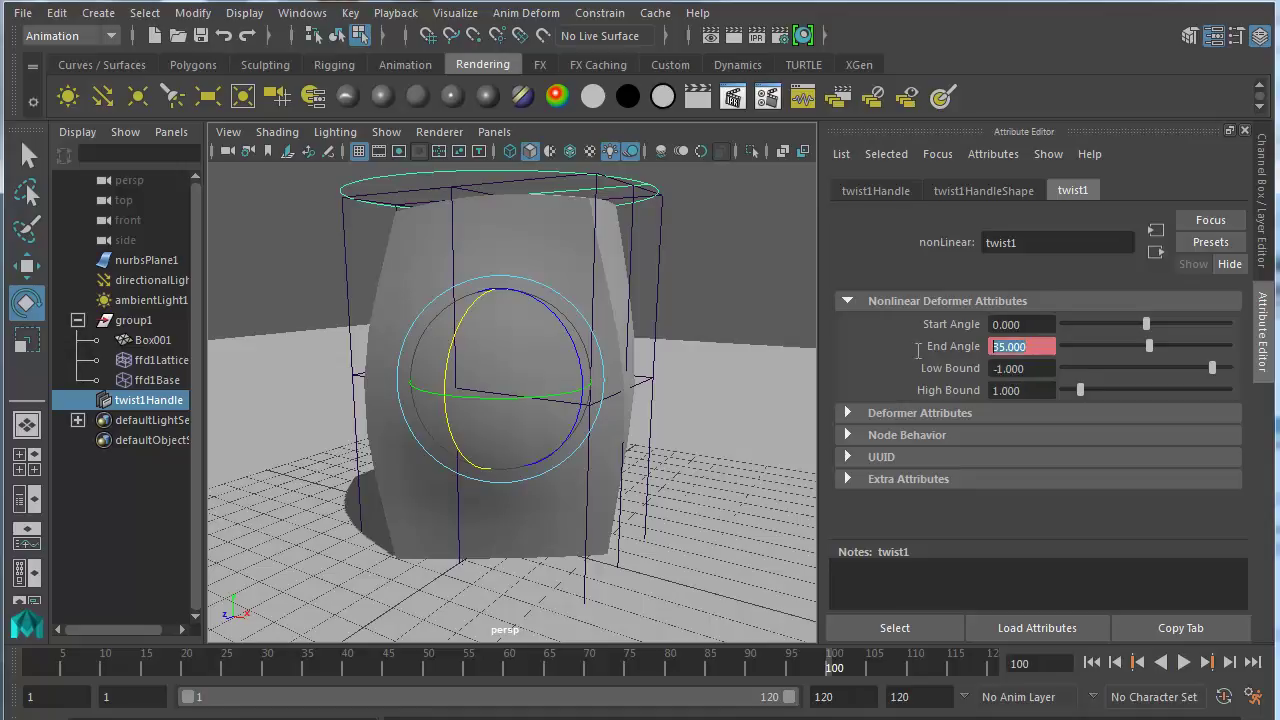
pyautogui.write('-35')
pyautogui.press('Return')
pyautogui.rightClick(990, 348)
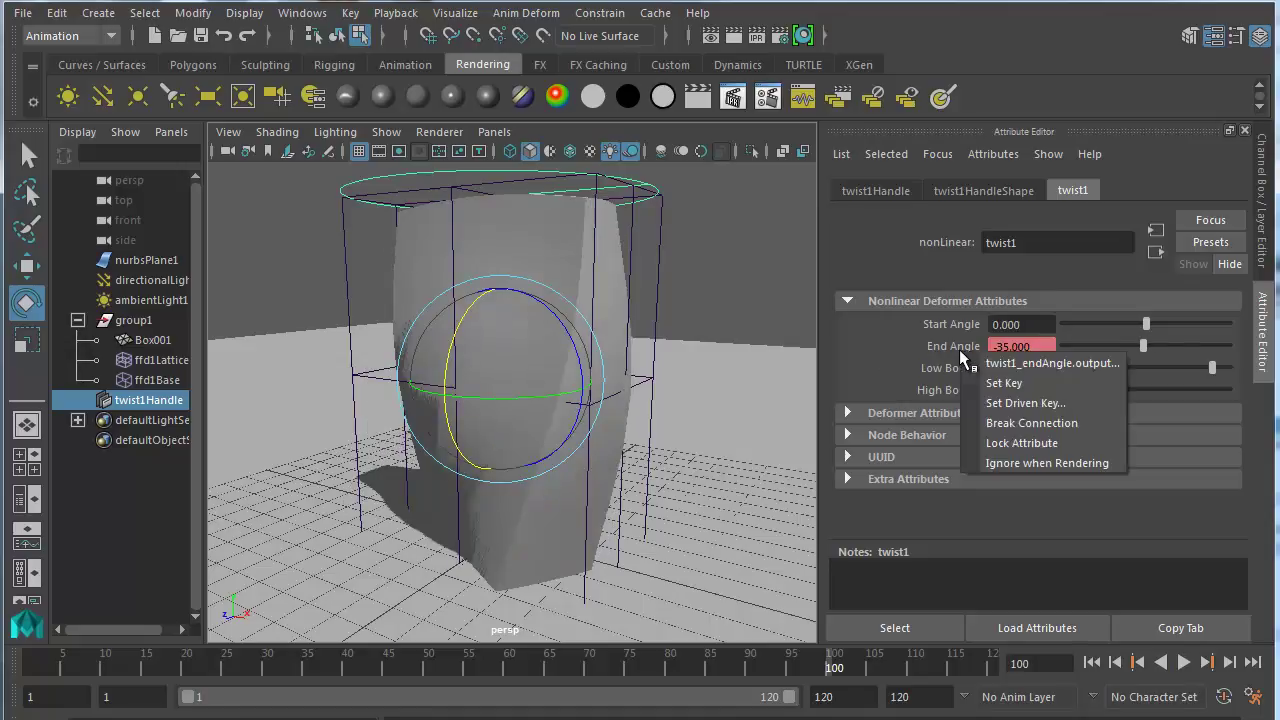
pyautogui.click(1006, 382)
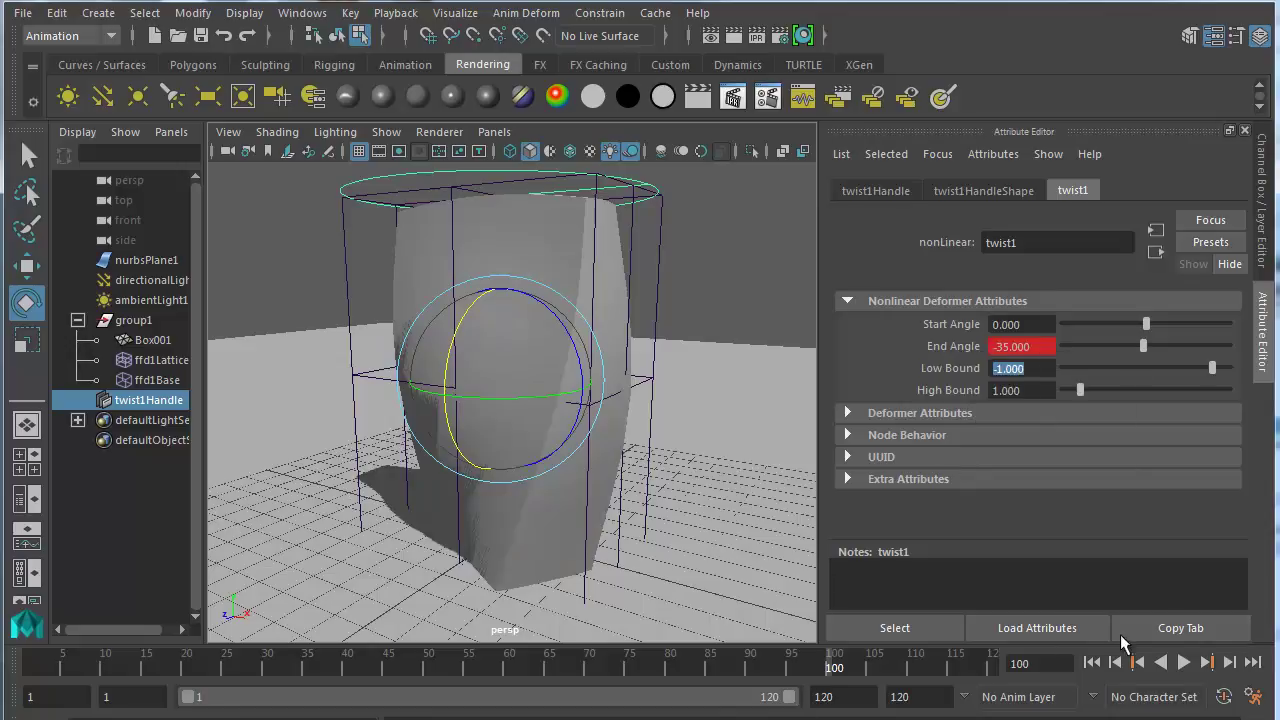
# - Play back the back-and-forth twist animation and stop it
pyautogui.click(1183, 662)
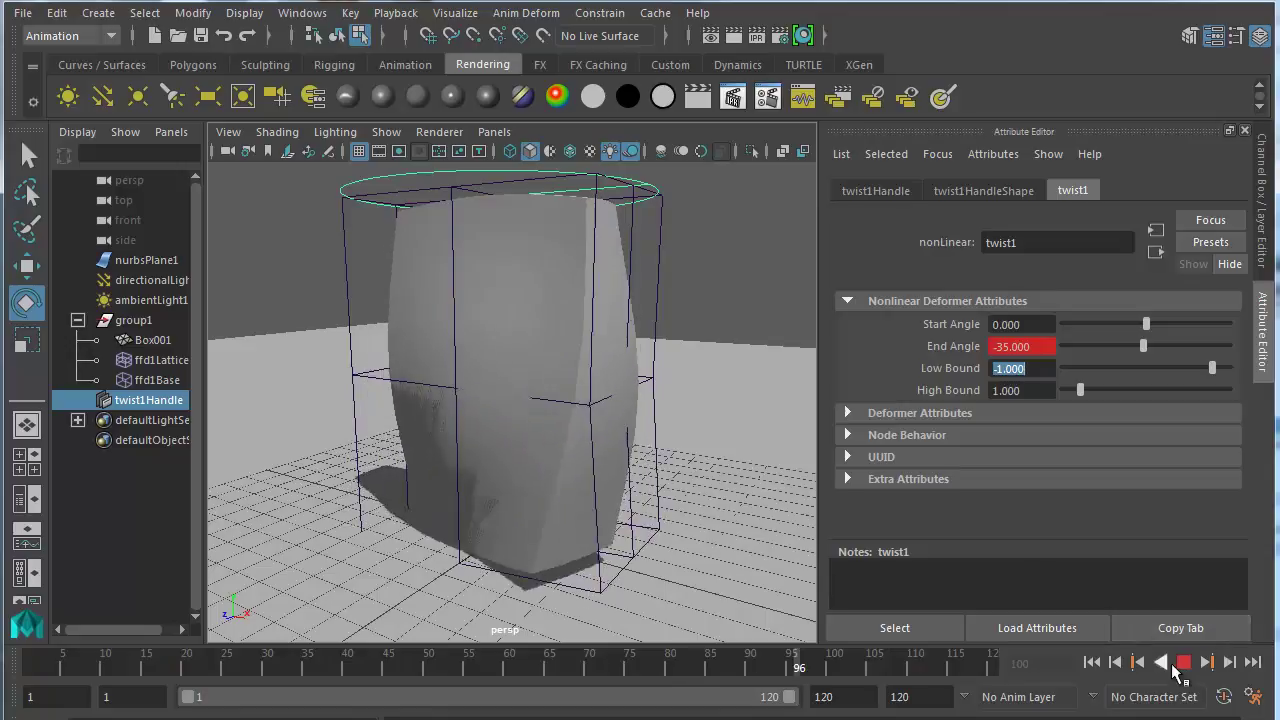
pyautogui.click(1182, 664)
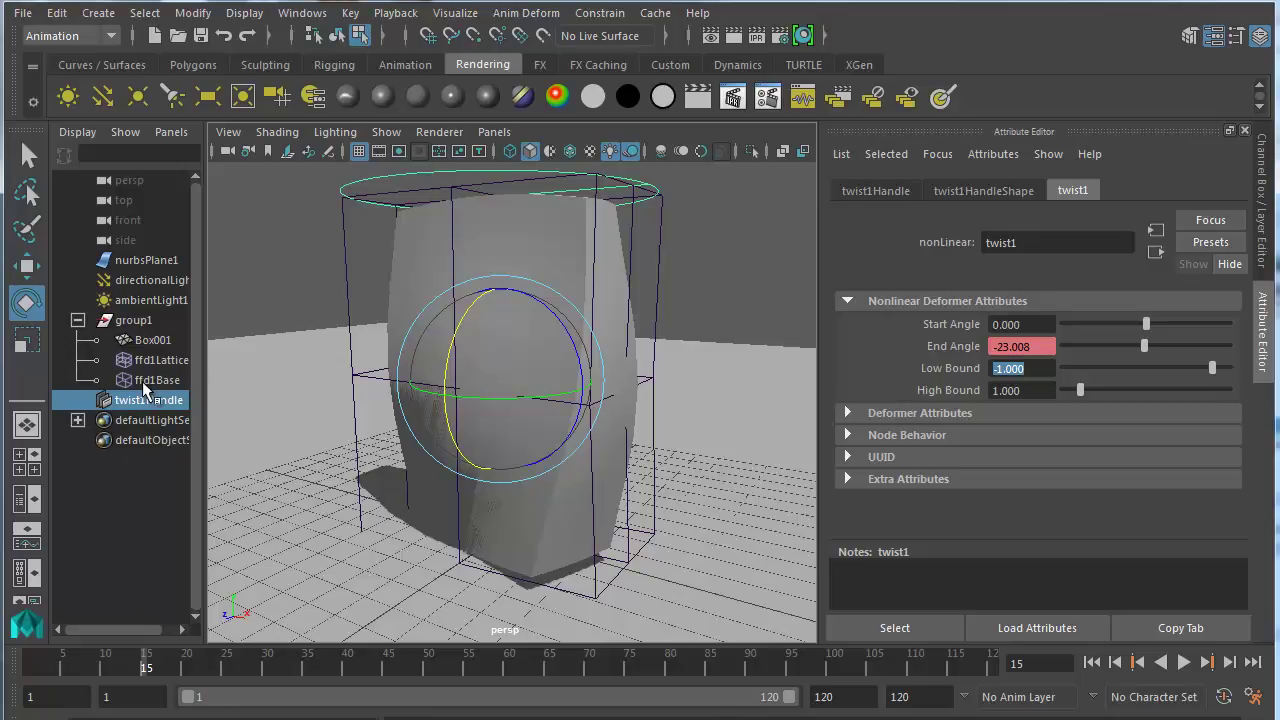
# - Try moving group1 along Z without its twist handle, then undo the move
pyautogui.click(77, 320)
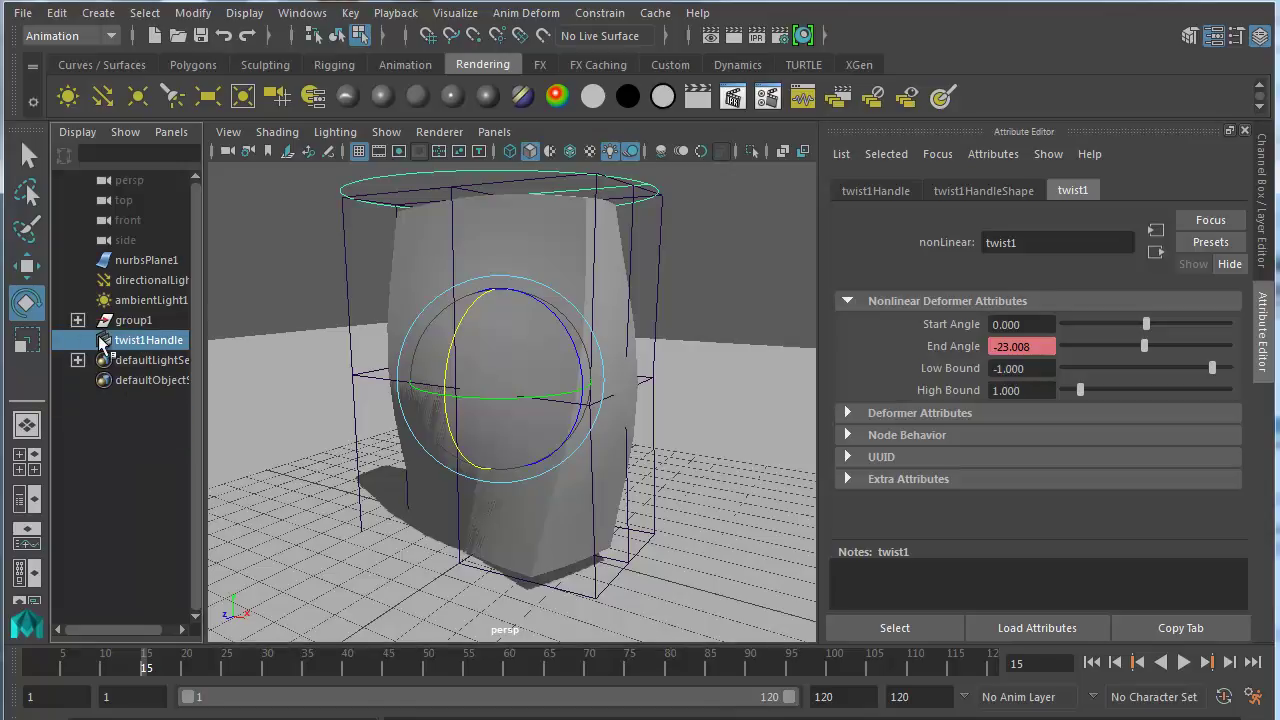
pyautogui.click(135, 320)
pyautogui.press('w')
pyautogui.moveTo(442, 577); pyautogui.dragTo(618, 332)
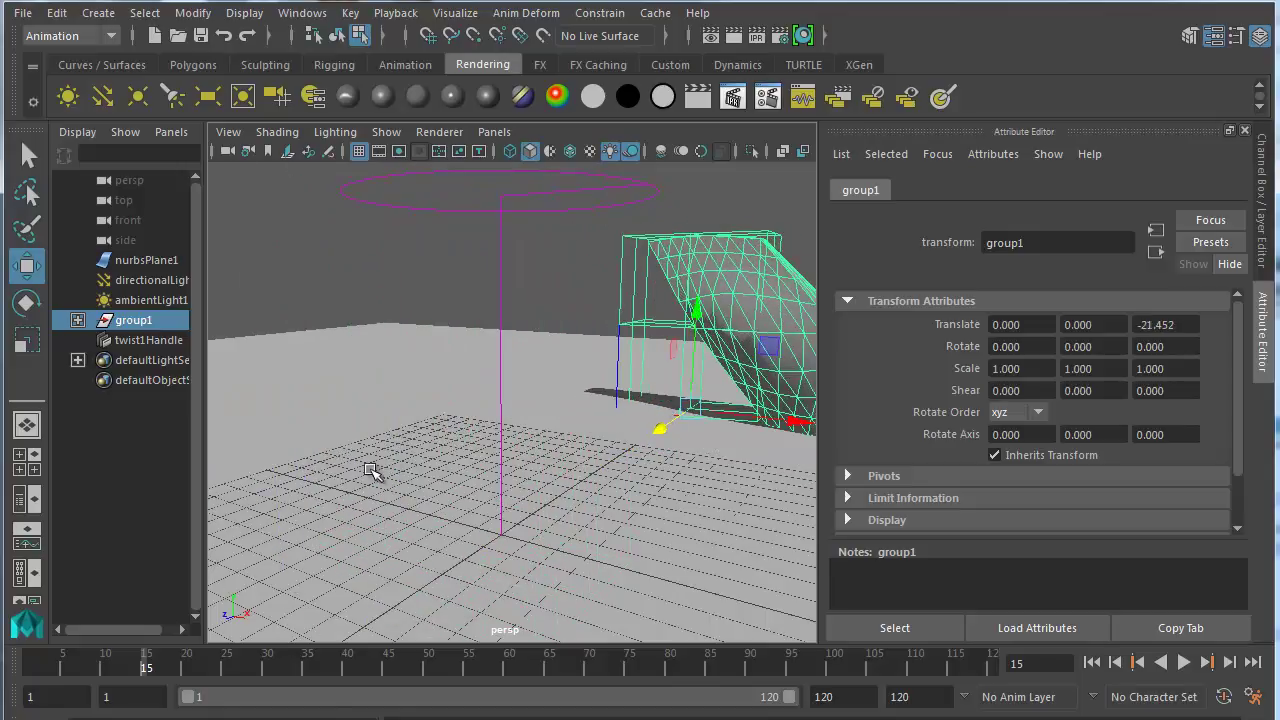
pyautogui.hotkey('ctrl', 'z')
pyautogui.hotkey('ctrl', 'z')
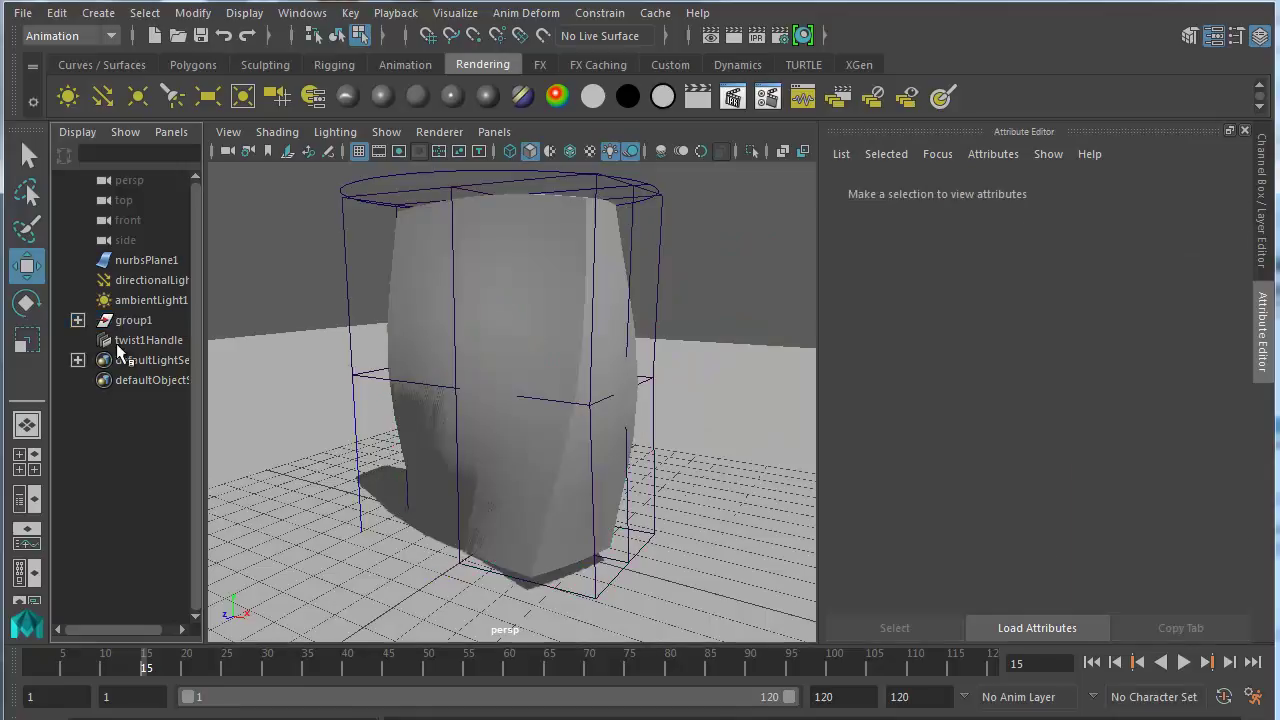
# - Parent twist1Handle under group1 and move the whole group along Z to test the hierarchy
pyautogui.click(119, 342)
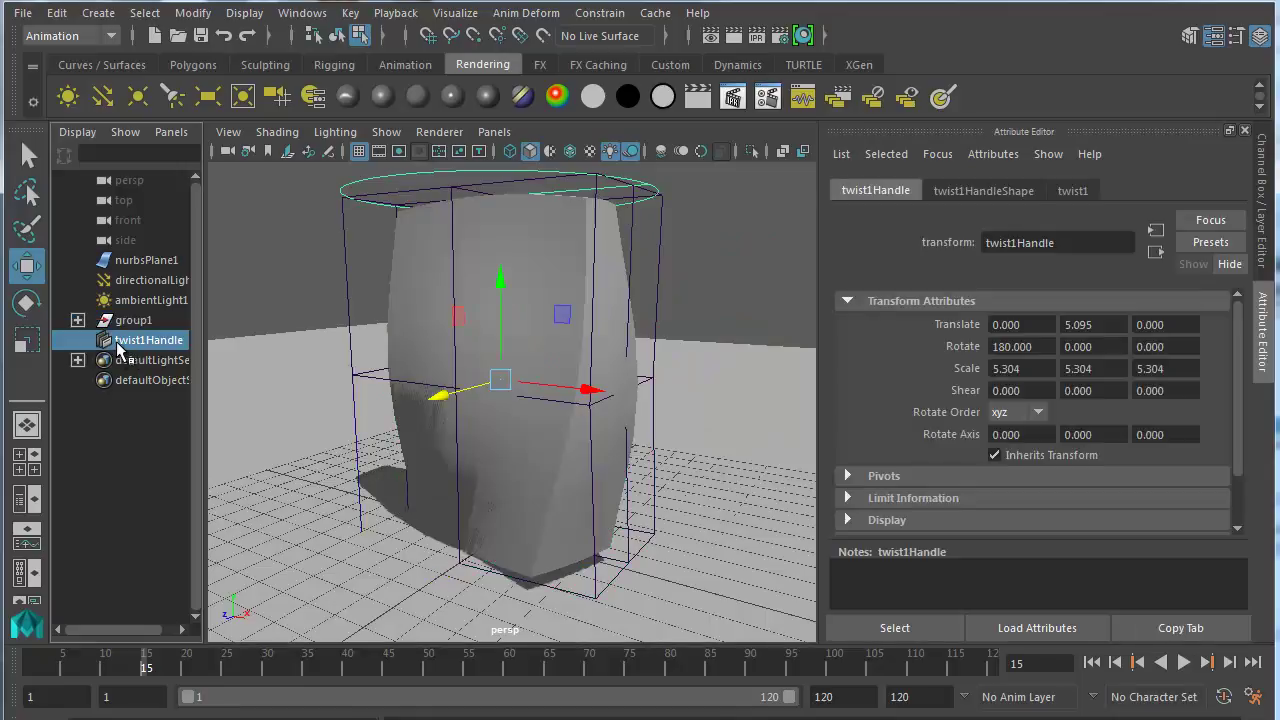
pyautogui.moveTo(118, 342); pyautogui.dragTo(119, 330)
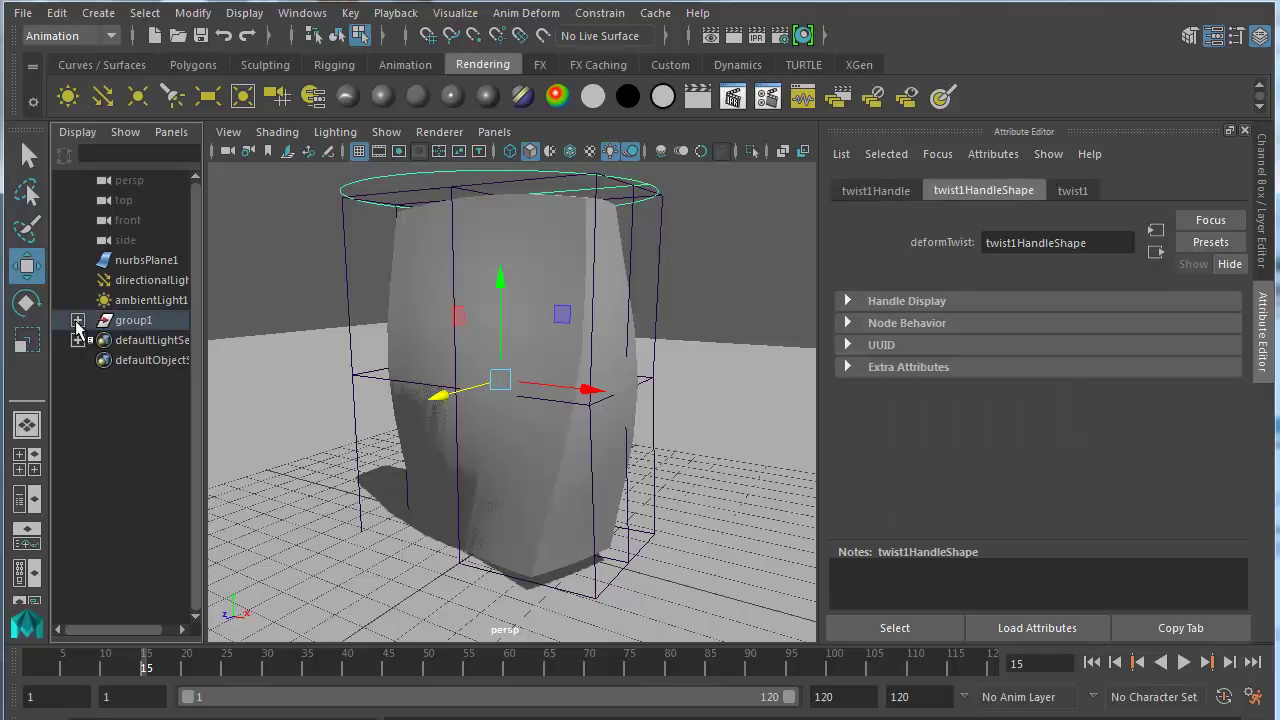
pyautogui.click(77, 320)
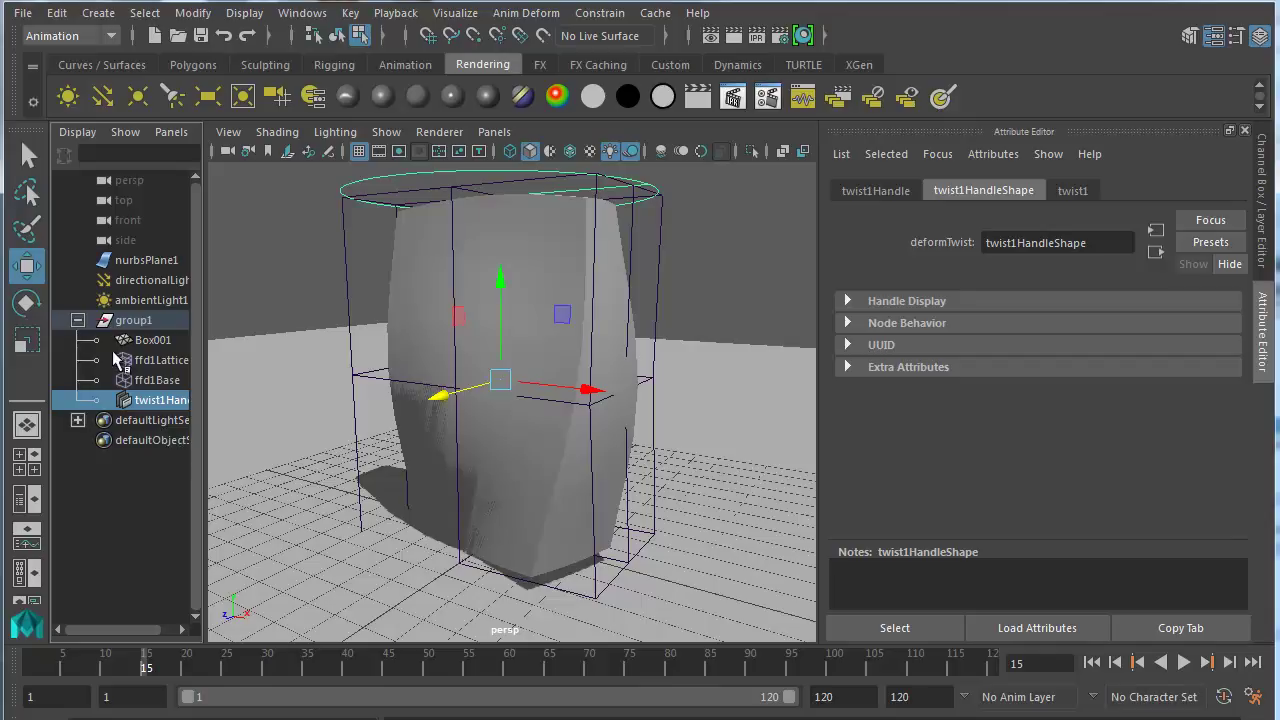
pyautogui.click(112, 321)
pyautogui.moveTo(446, 580); pyautogui.dragTo(529, 486)
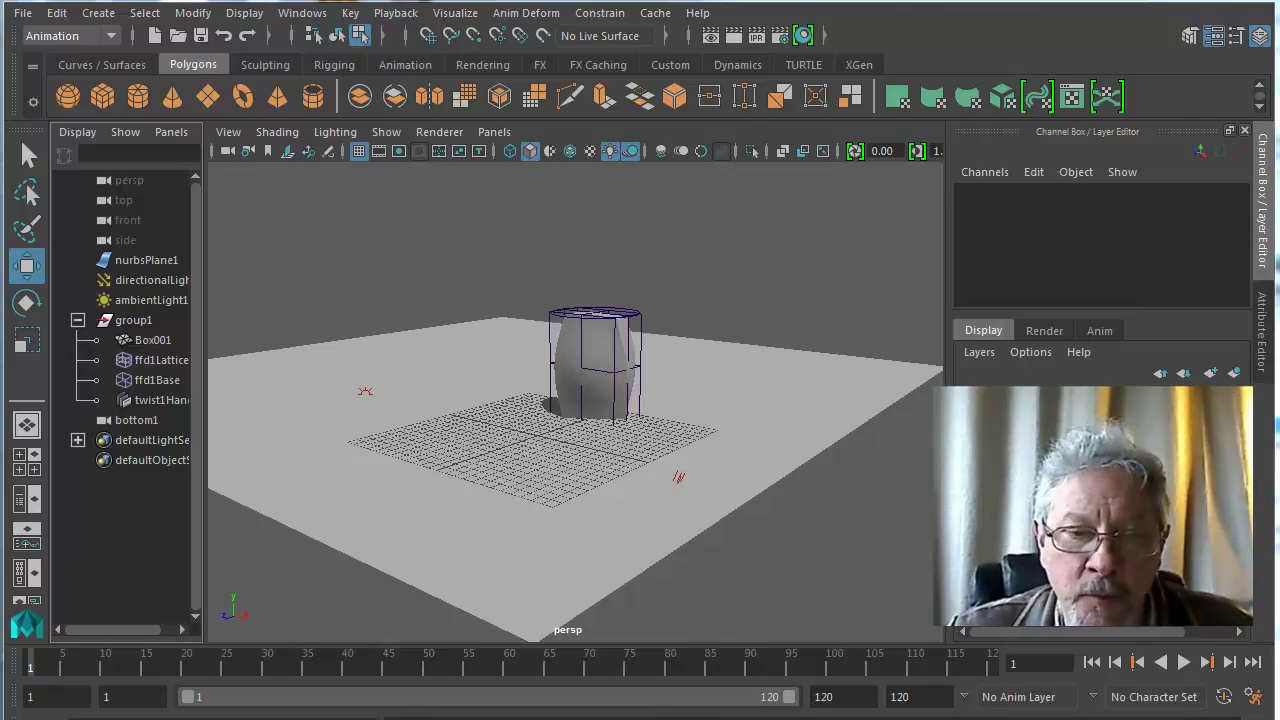
# - Play back the grouped box's twist animation in the wider scene view and stop it
pyautogui.click(1183, 663)
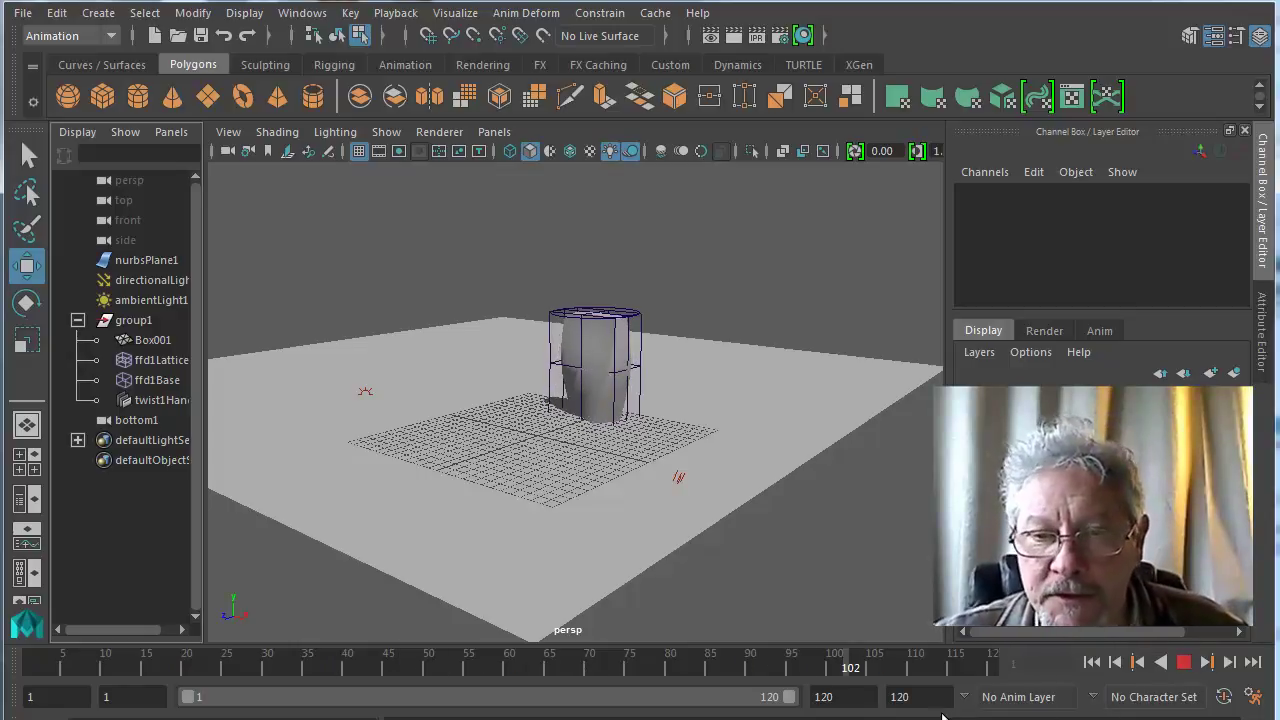
pyautogui.click(1182, 663)
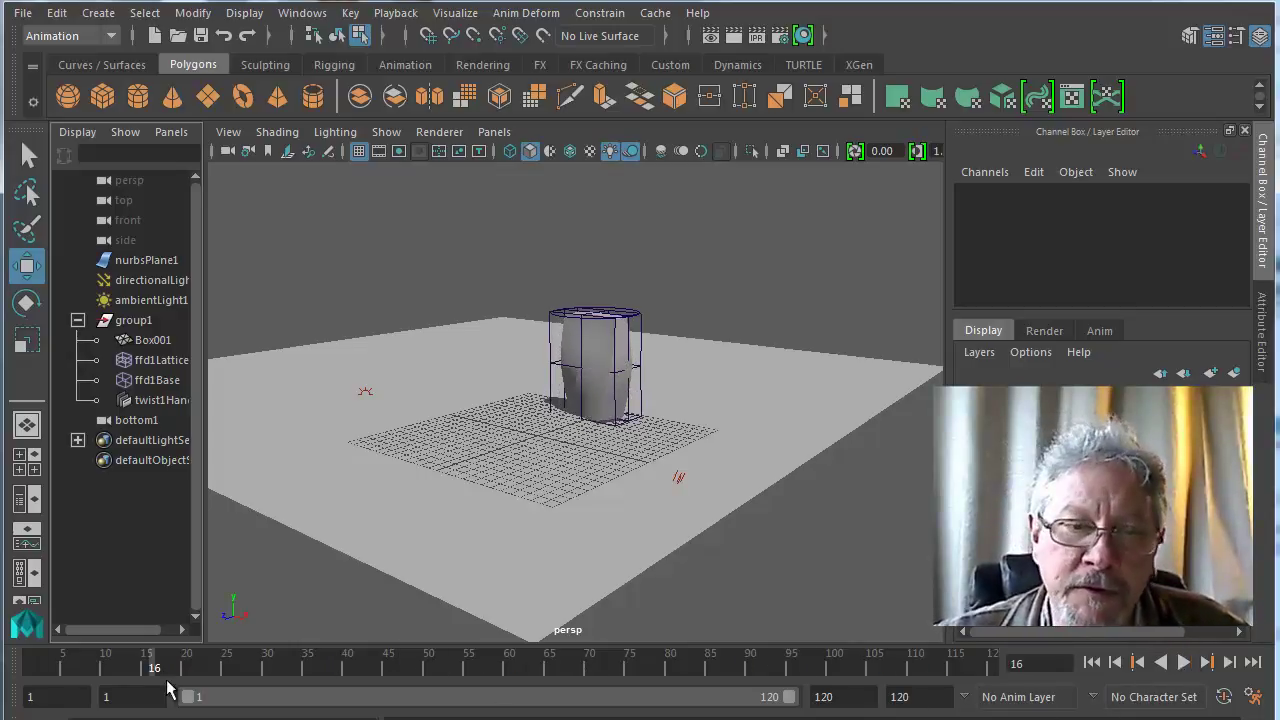
# - At frame 1, move group1 back along Z to a Translate Z of -19.266
pyautogui.moveTo(154, 664); pyautogui.dragTo(1, 704)
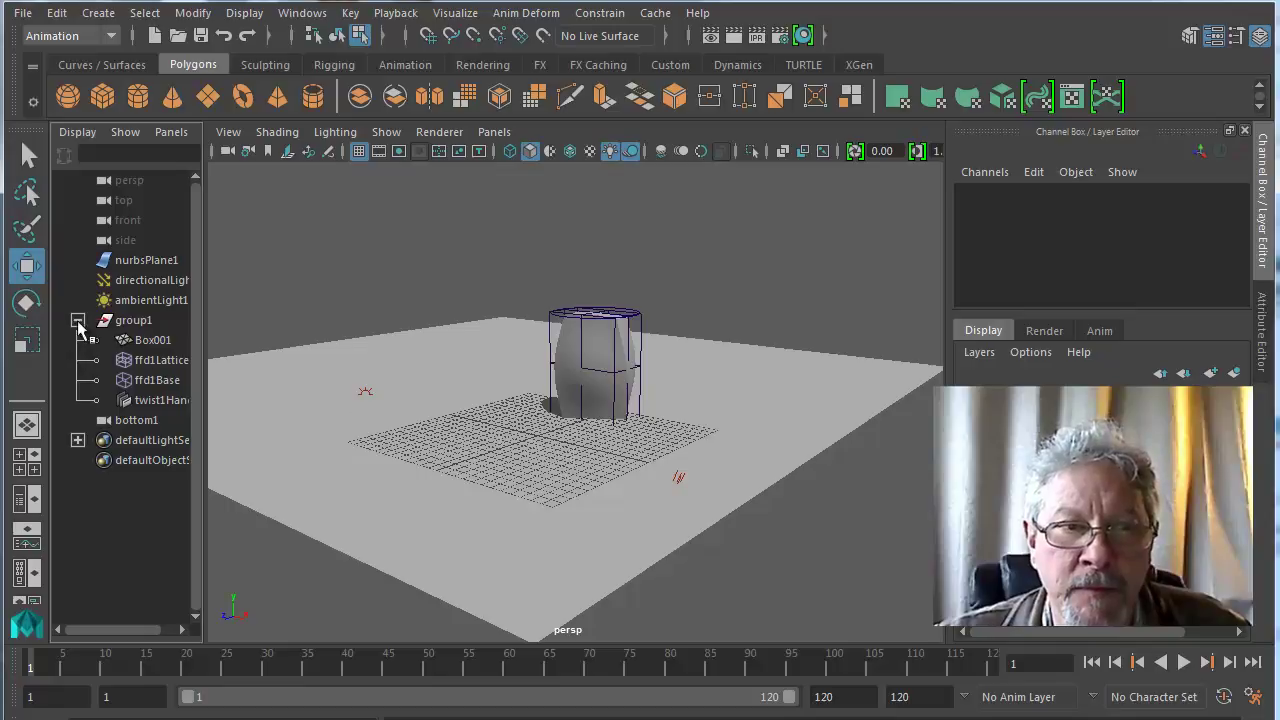
pyautogui.click(133, 320)
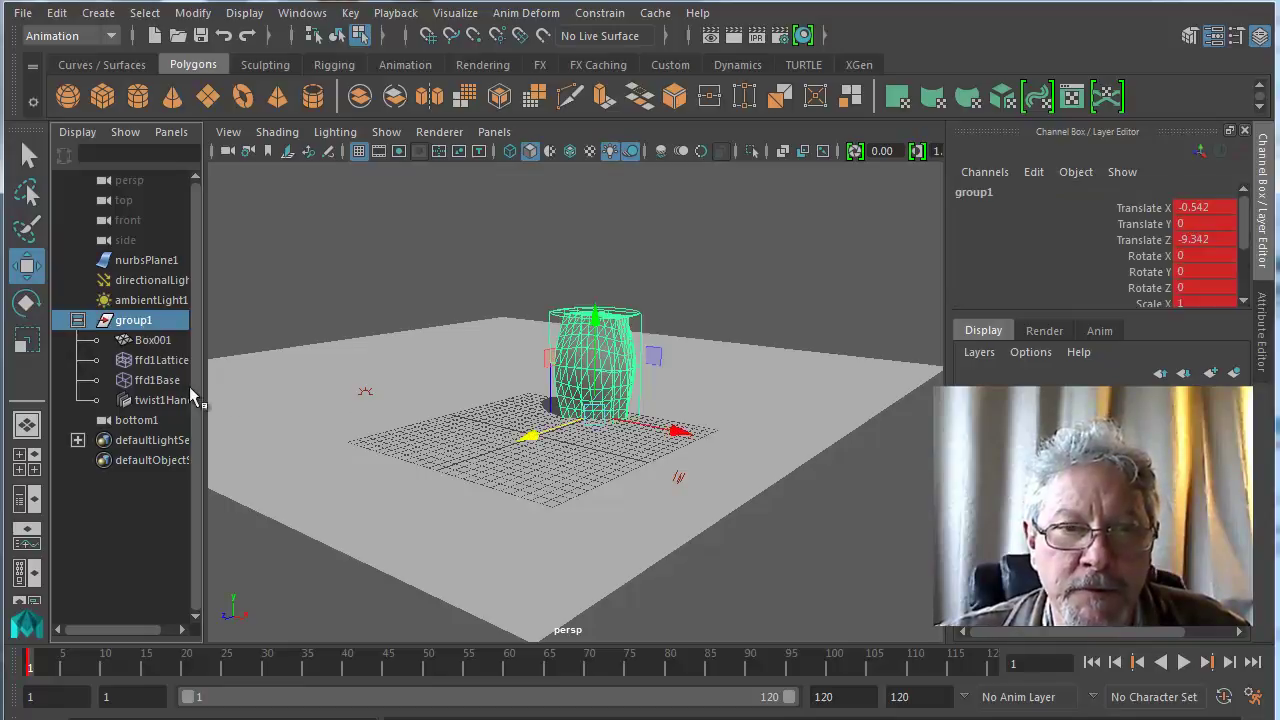
pyautogui.moveTo(530, 440); pyautogui.dragTo(591, 406)
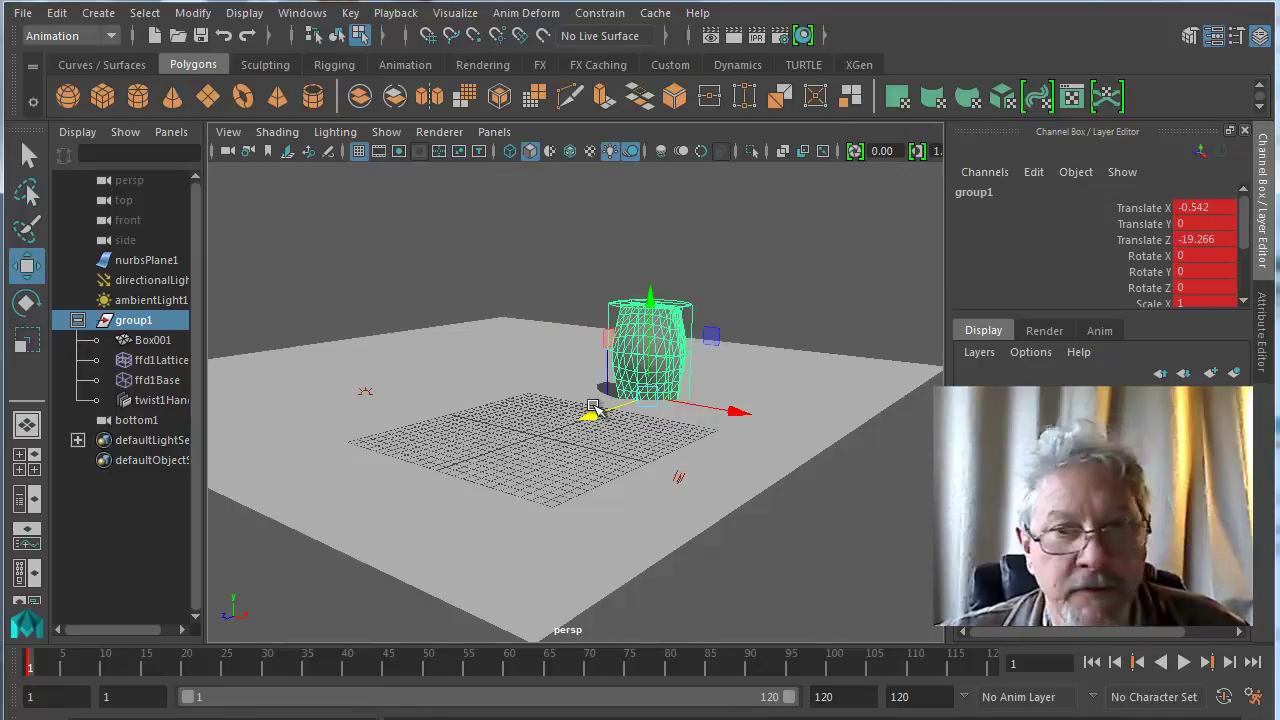
# - At frame 120, move group1 forward to a Translate Z of 11.099 and key it
pyautogui.moveTo(30, 665); pyautogui.dragTo(990, 663)
pyautogui.moveTo(590, 418); pyautogui.dragTo(340, 546)
pyautogui.press('s')
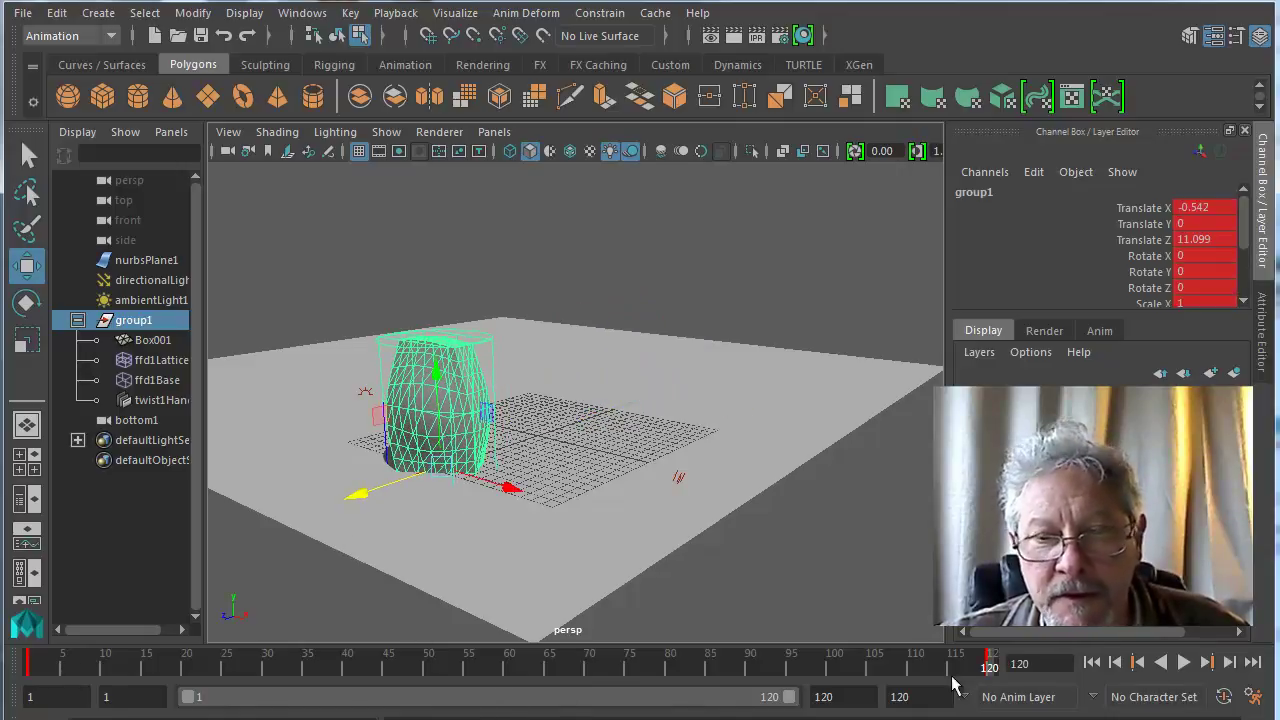
# - Play back the group's travel combined with the twisting motion and stop it
pyautogui.click(1182, 662)
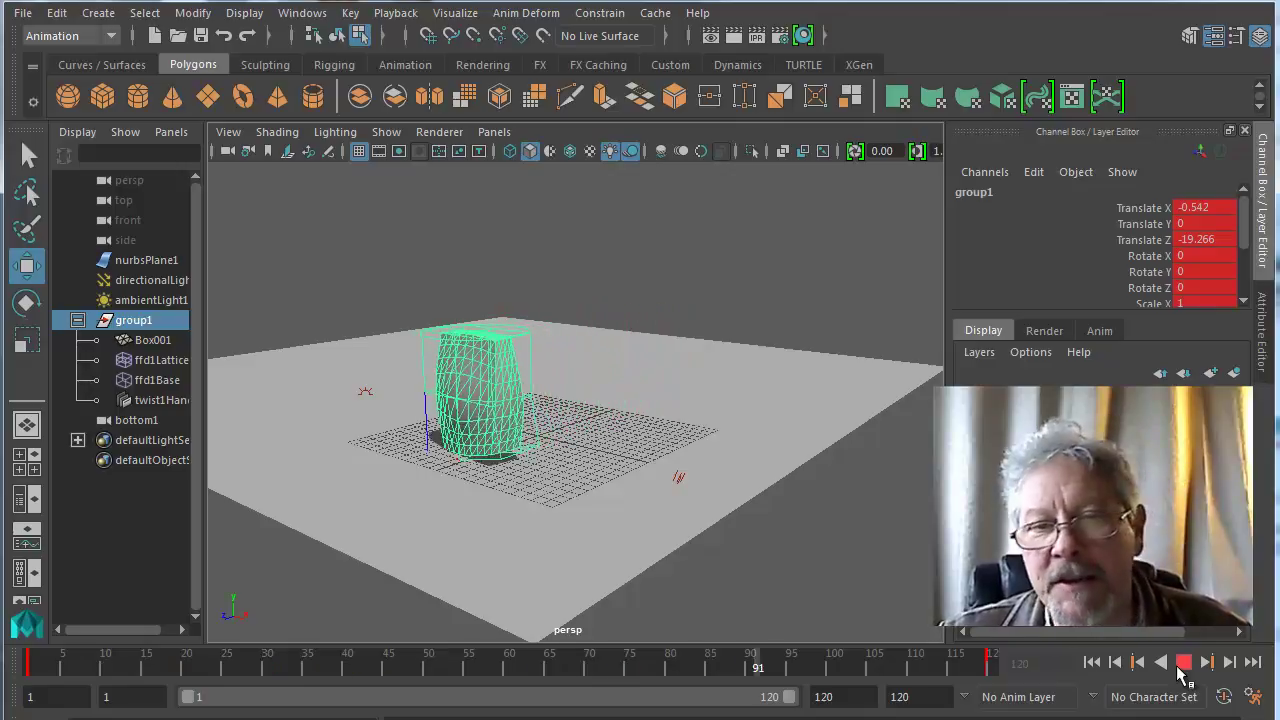
pyautogui.click(1183, 662)
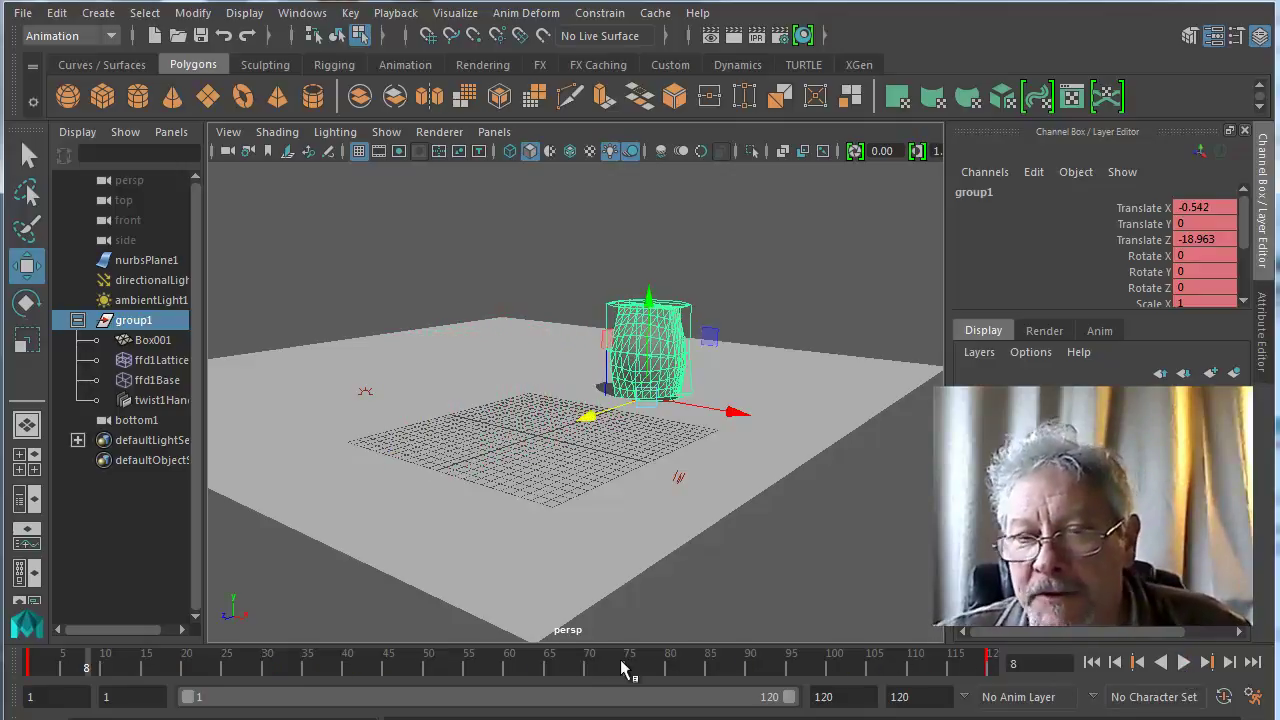
# - Cut group1's key at frame 120 and play back the animation
pyautogui.moveTo(731, 676); pyautogui.dragTo(990, 665)
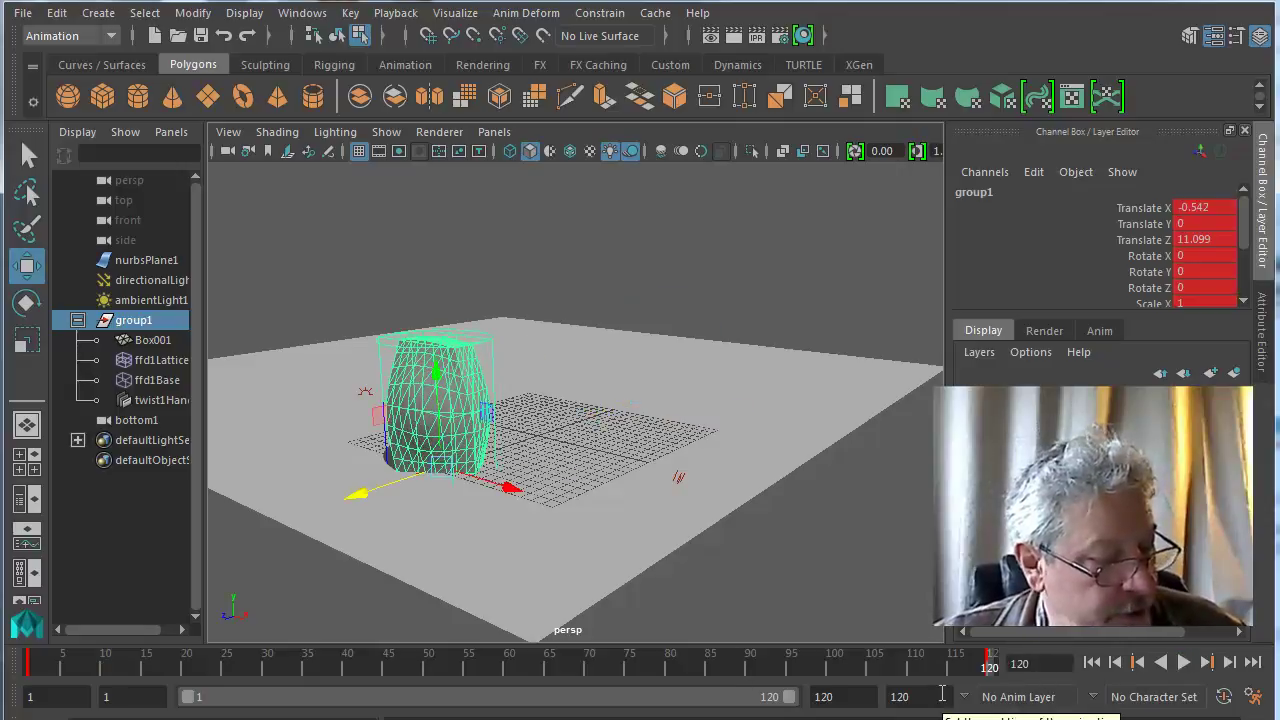
pyautogui.rightClick(1002, 664)
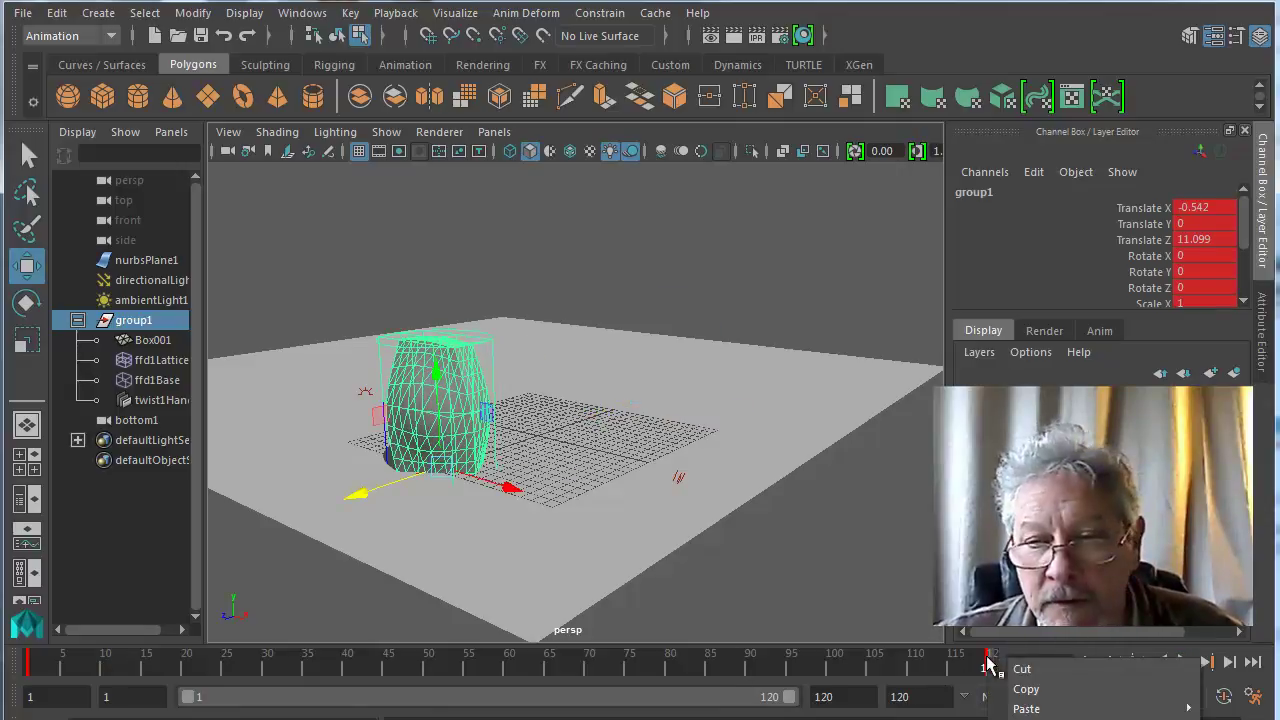
pyautogui.click(1022, 669)
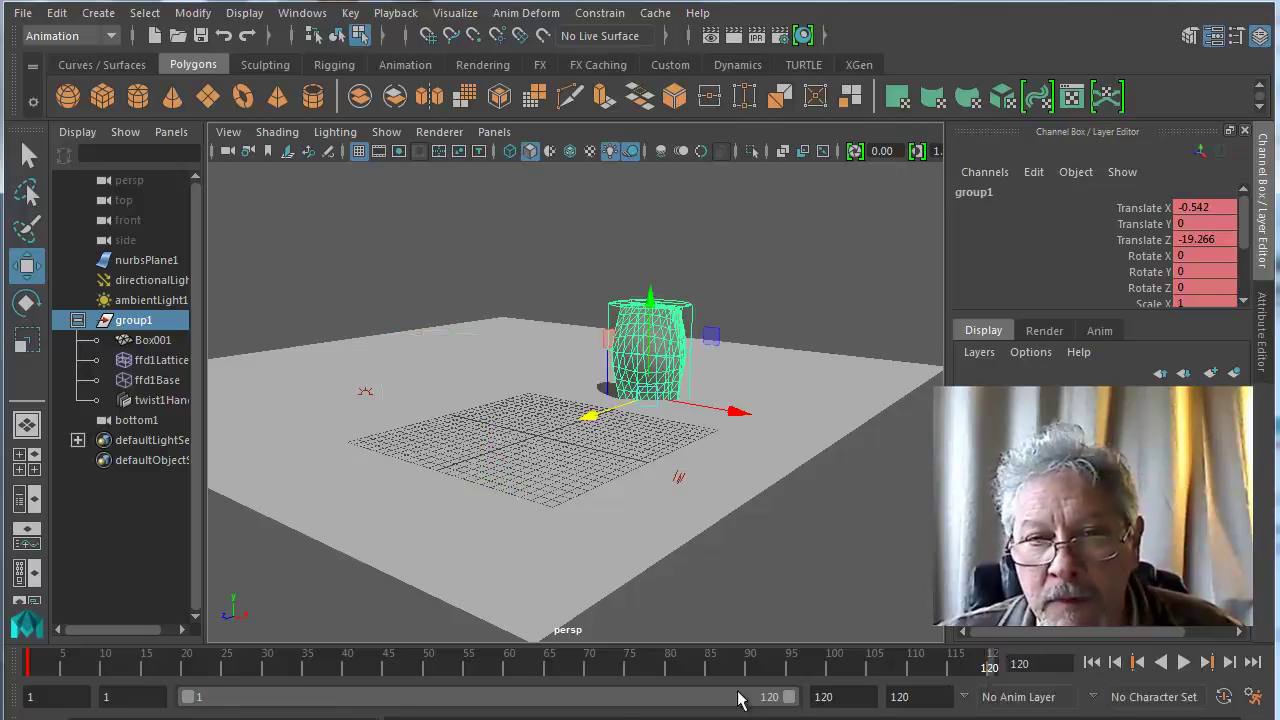
pyautogui.hotkey('alt', 'v')
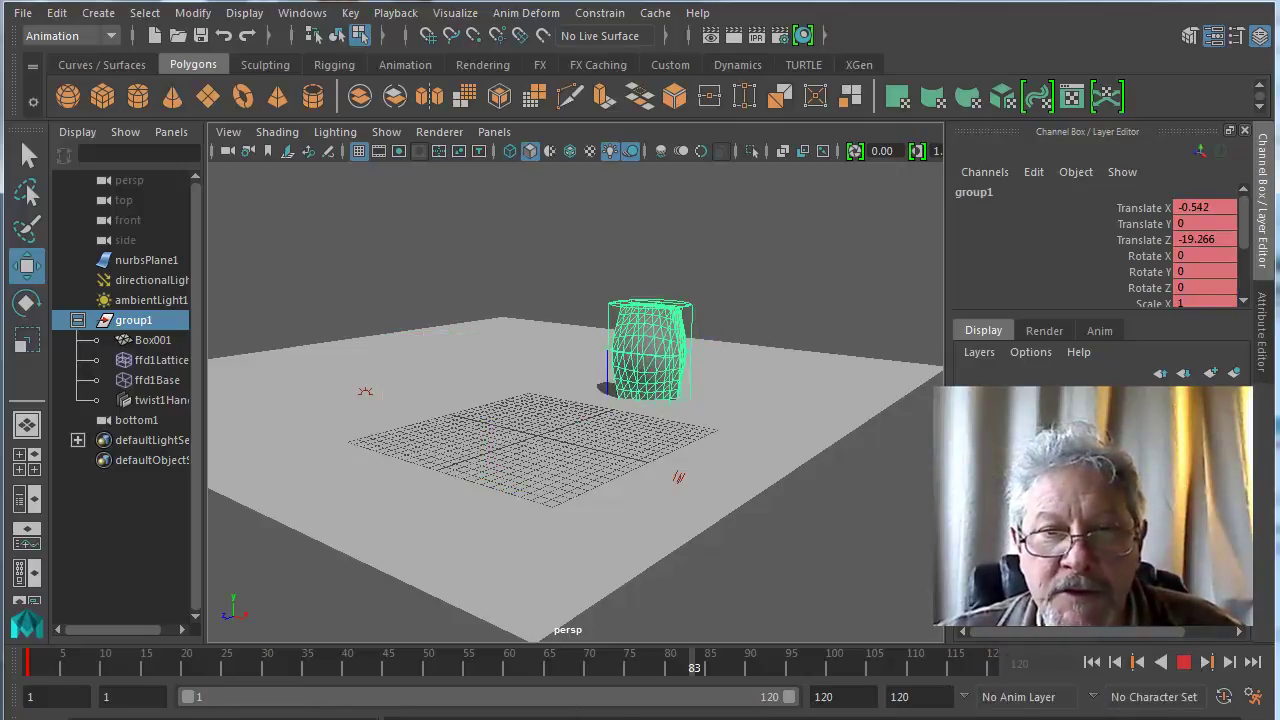
# - Stop the playback and create two locators in the scene
pyautogui.hotkey('alt', 'v')
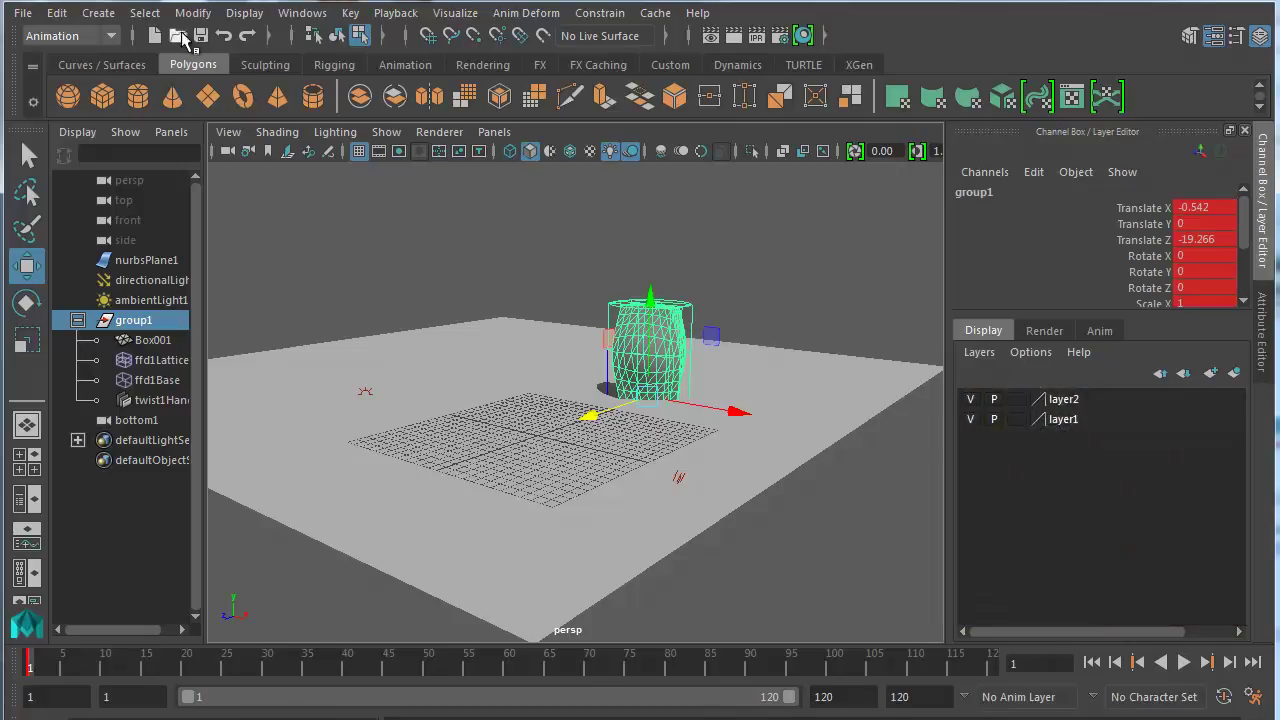
pyautogui.click(100, 14)
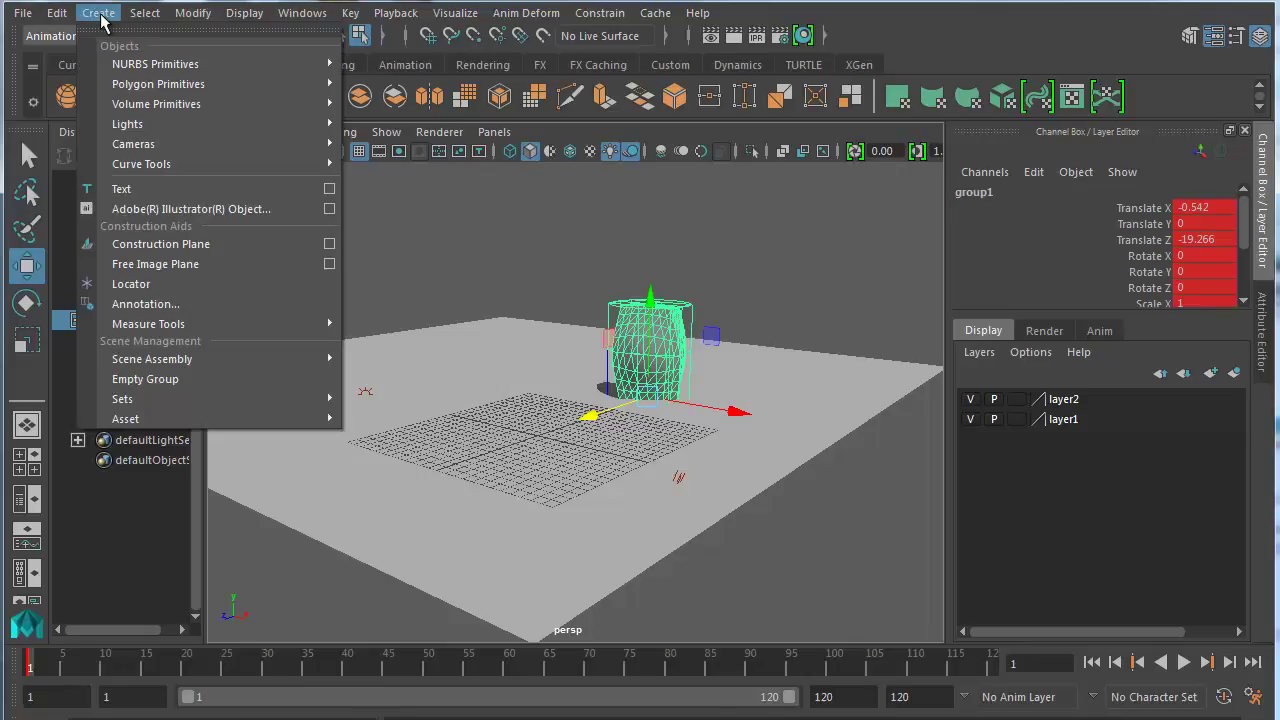
pyautogui.click(135, 285)
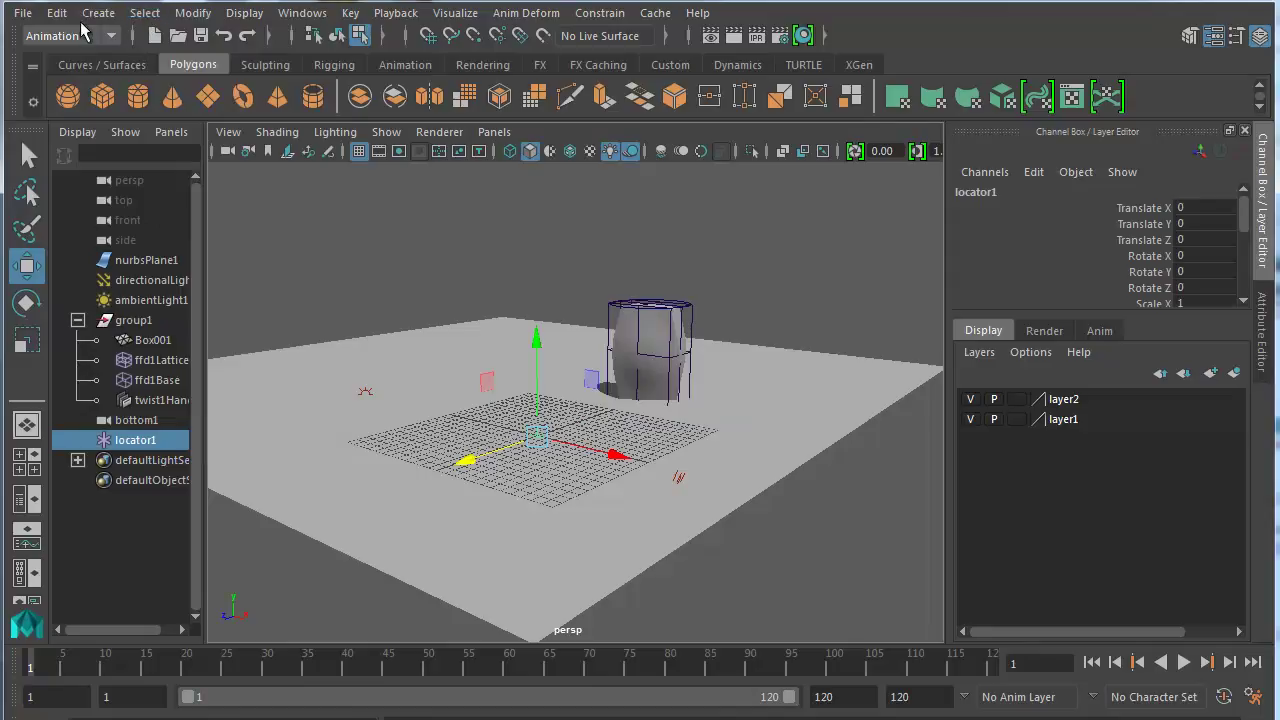
pyautogui.click(98, 13)
pyautogui.moveTo(147, 328)
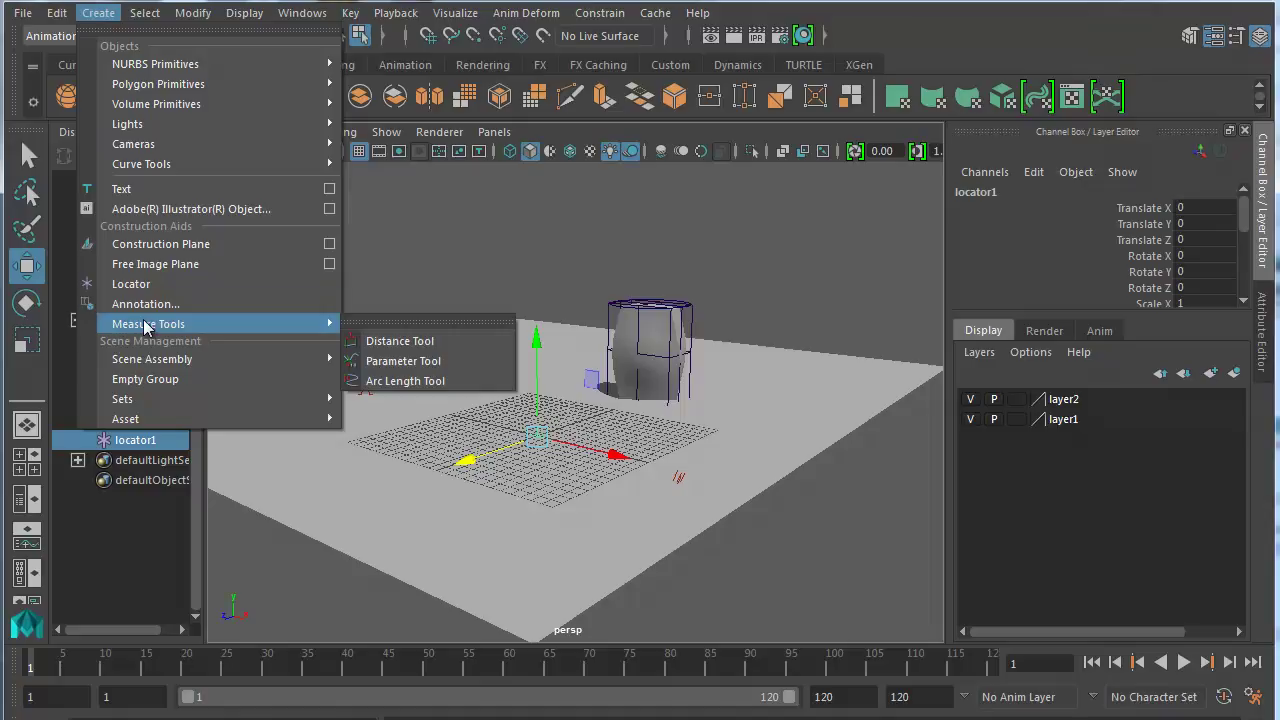
pyautogui.click(142, 285)
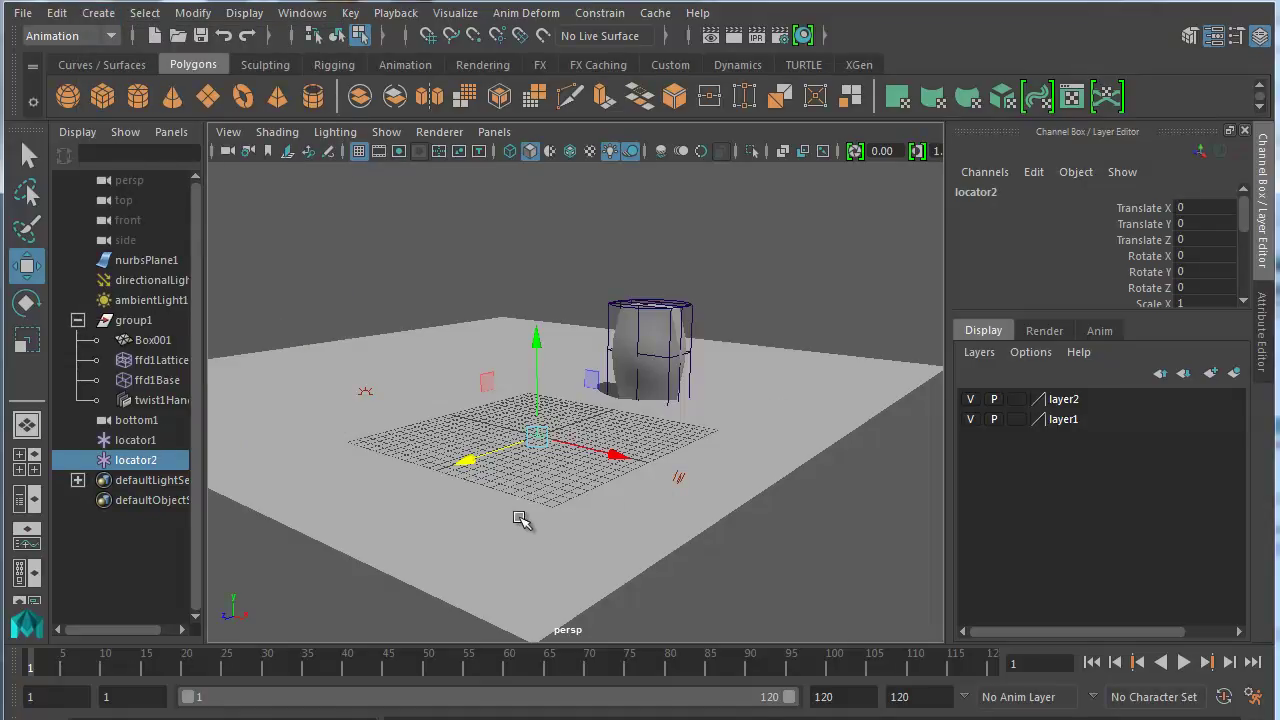
# - Move locator2 to Translate X 3.041, Z -19.547 and locator1 to Translate X -2.583, Z -16.295, beside the box
pyautogui.keyDown('alt'); pyautogui.moveTo(510, 500); pyautogui.dragTo(523, 523); pyautogui.keyUp('alt')
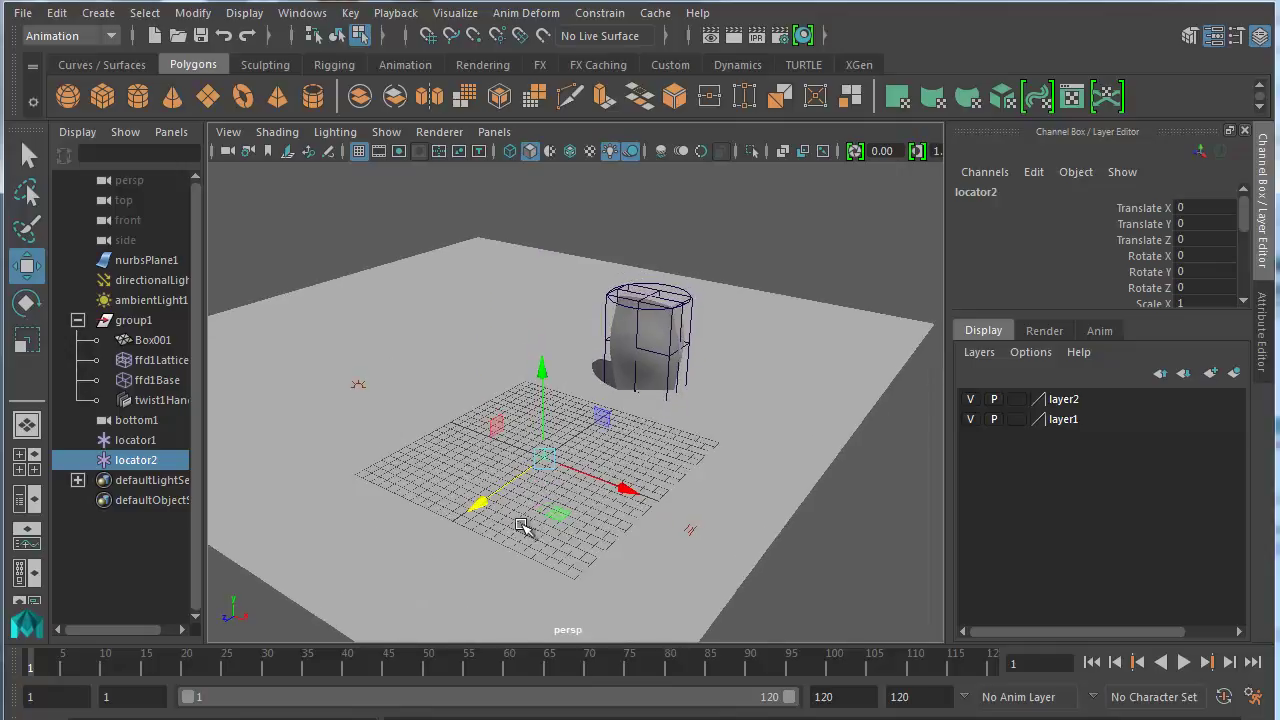
pyautogui.moveTo(597, 498); pyautogui.dragTo(705, 437)
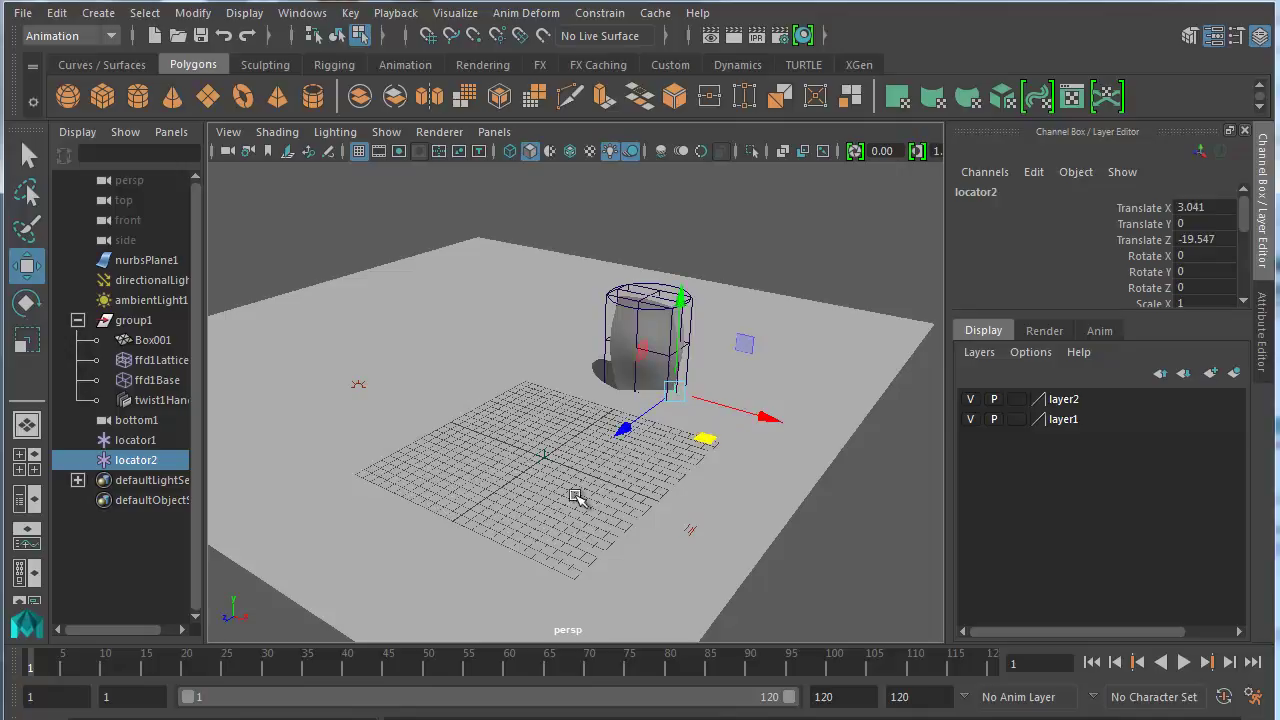
pyautogui.click(118, 446)
pyautogui.moveTo(557, 514); pyautogui.dragTo(636, 433)
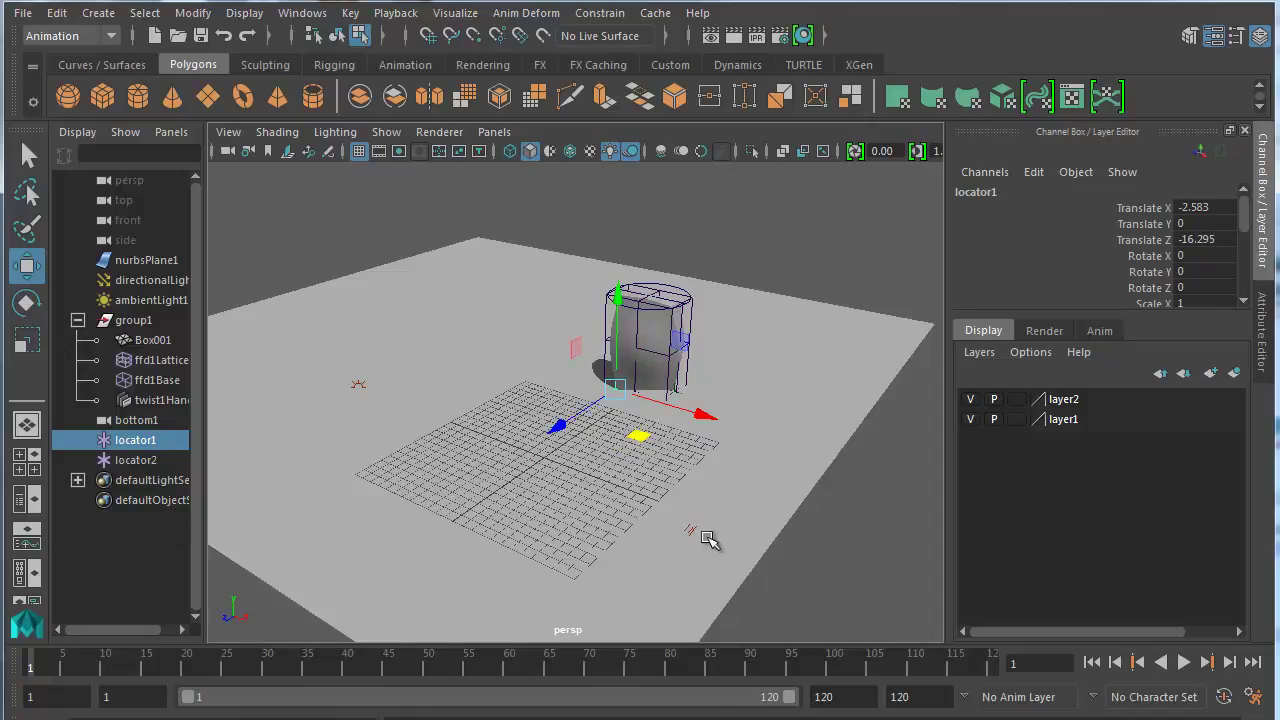
pyautogui.moveTo(38, 663); pyautogui.dragTo(8, 680)
# - Switch the viewport to the bottom1 orthographic camera
pyautogui.click(492, 136)
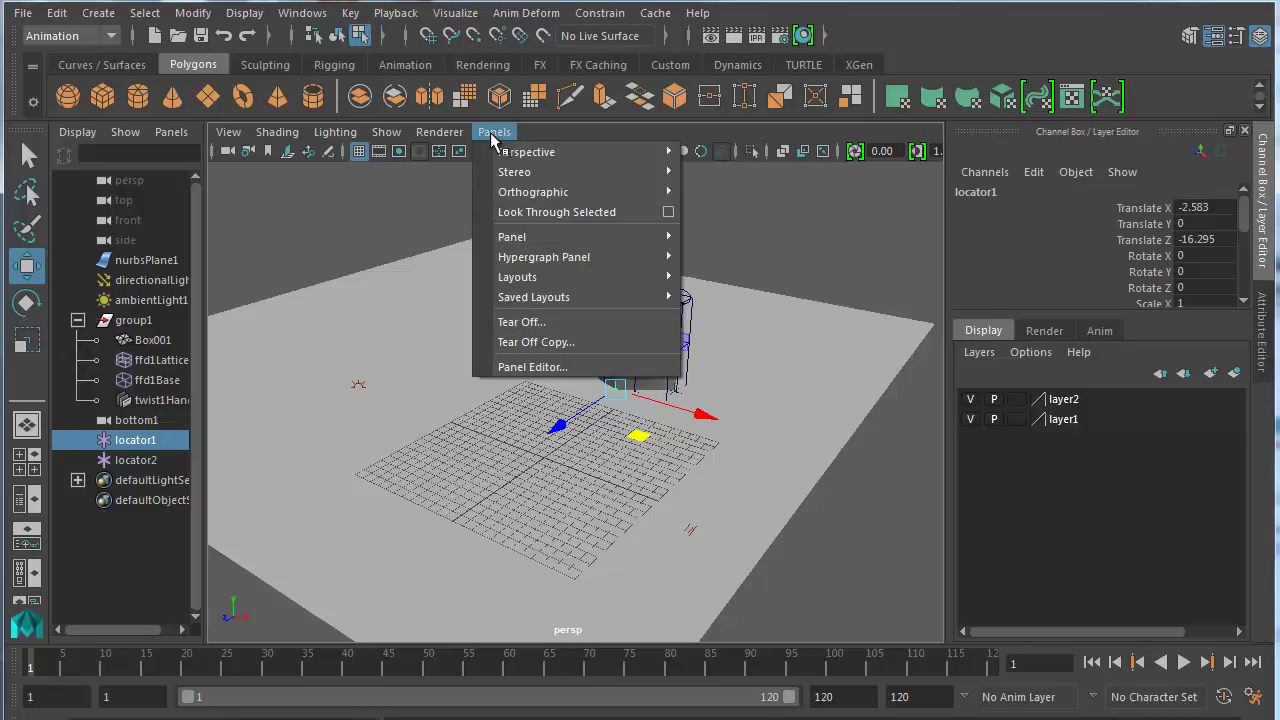
pyautogui.moveTo(511, 159)
pyautogui.moveTo(620, 172)
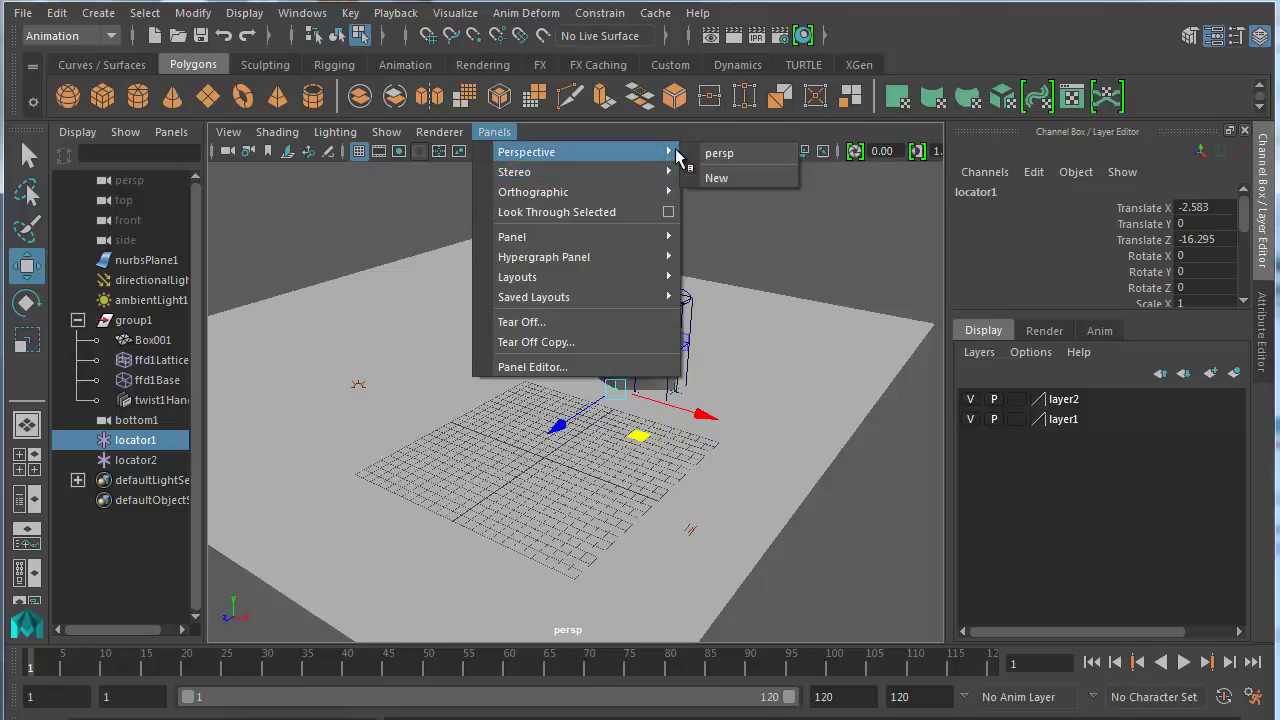
pyautogui.moveTo(665, 195)
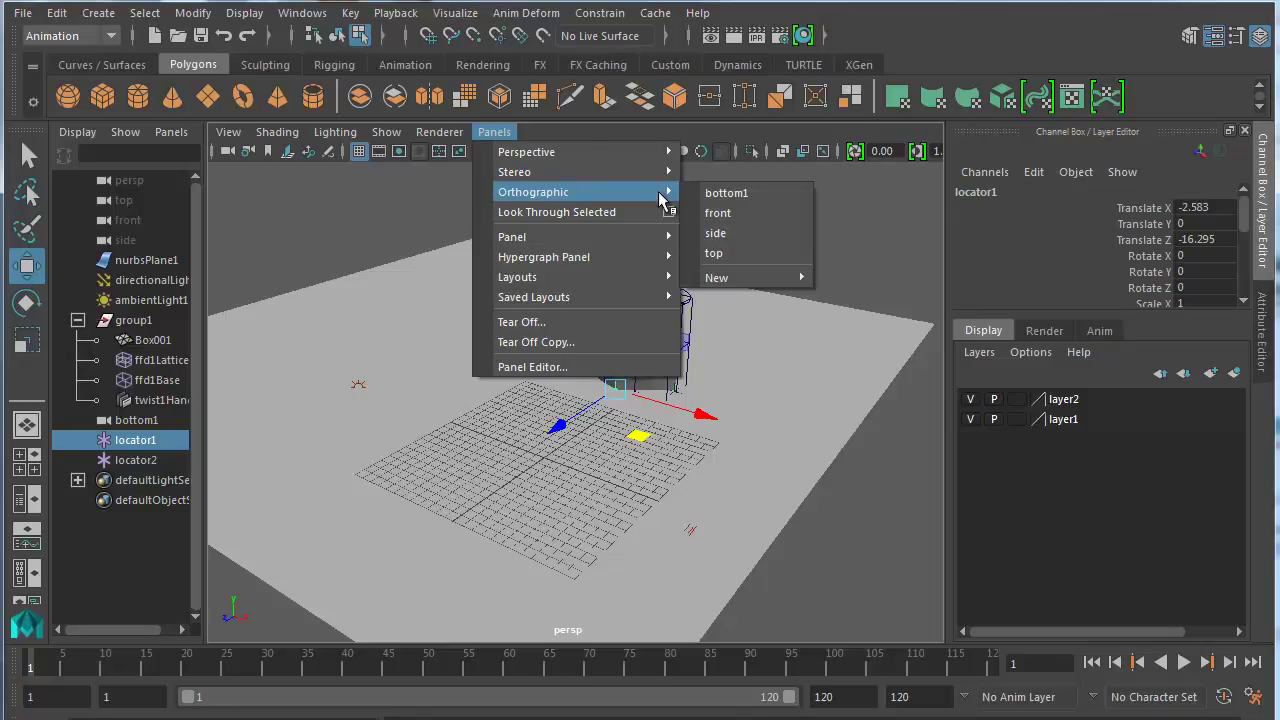
pyautogui.click(726, 193)
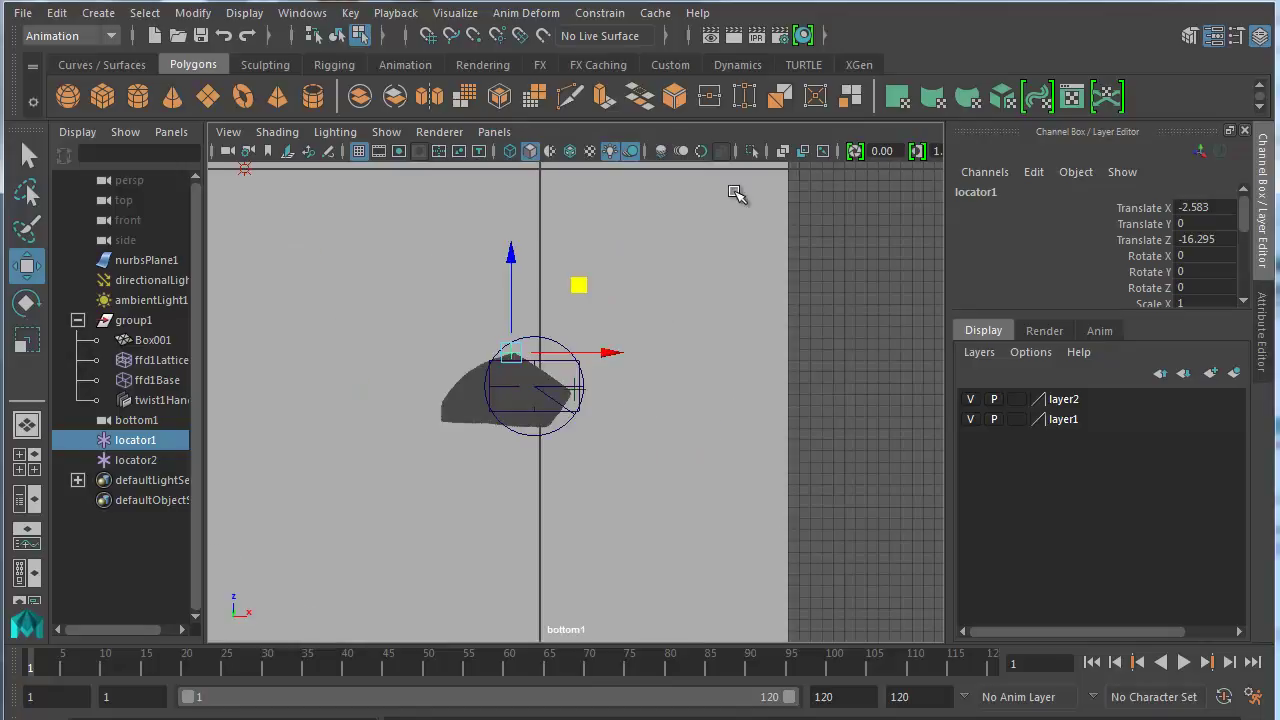
# - Hide the ground plane on layer2 and set the viewport to default lighting
pyautogui.click(970, 399)
pyautogui.scroll(5, 711, 446)
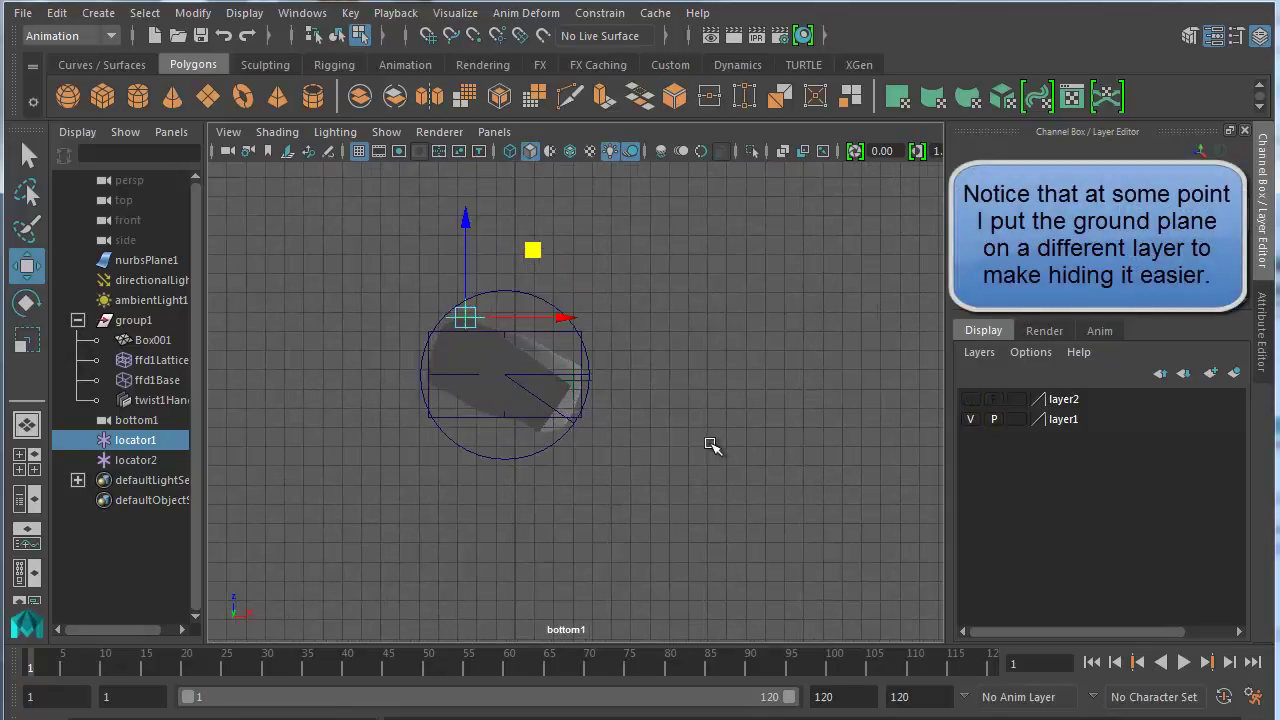
pyautogui.click(335, 132)
pyautogui.click(323, 171)
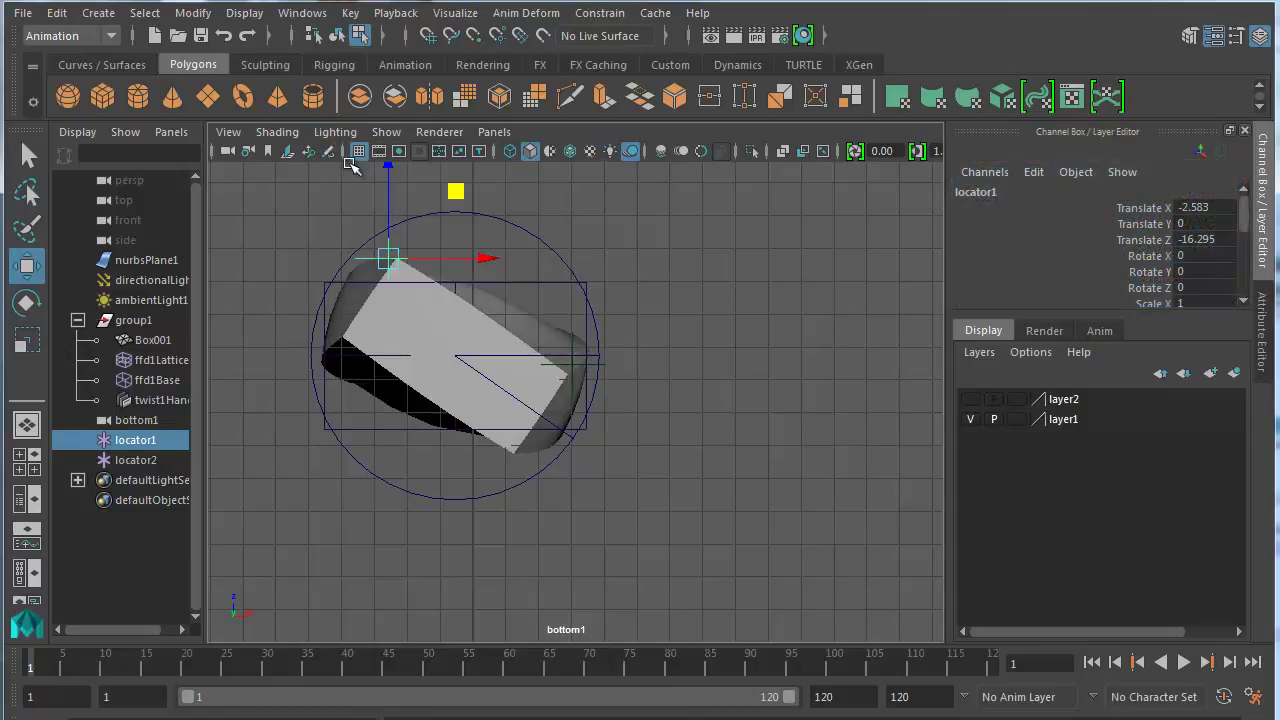
# - Align locator1 with the box's upper bottom corner at Translate X -2.37, Z -16.325
pyautogui.keyDown('alt'); pyautogui.moveTo(537, 454); pyautogui.dragTo(637, 433, button='middle'); pyautogui.keyUp('alt')
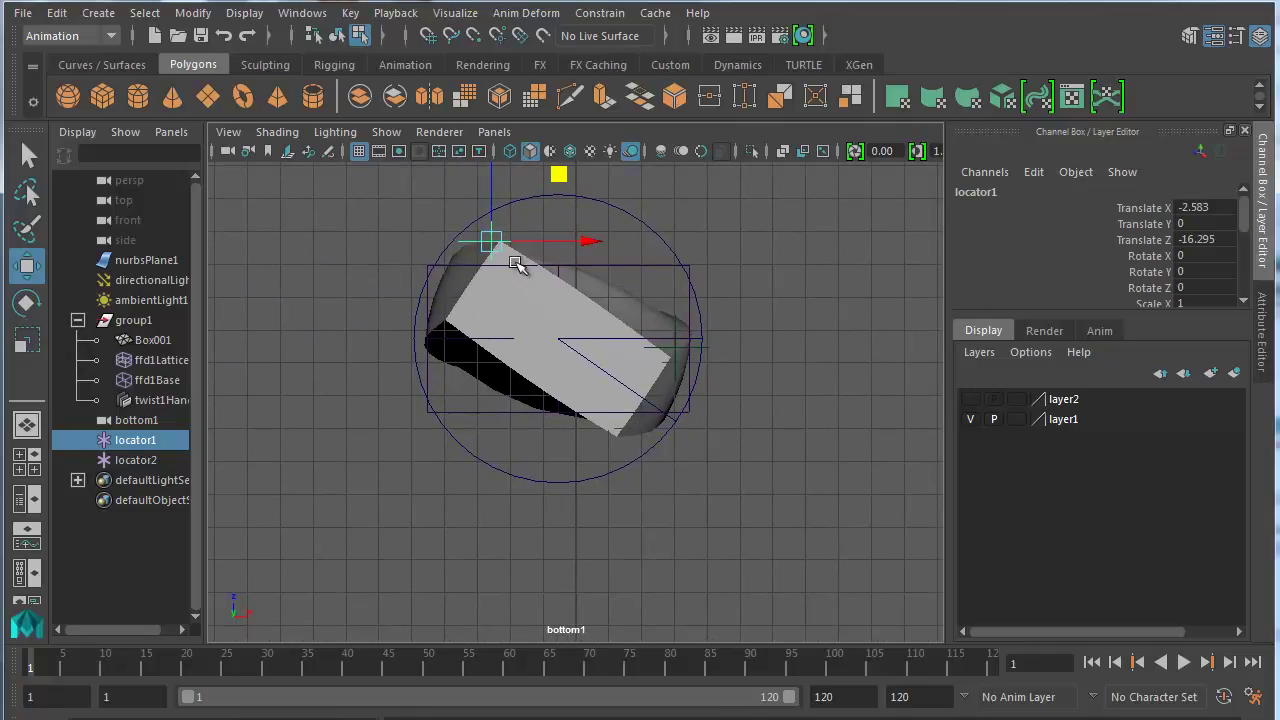
pyautogui.moveTo(558, 174); pyautogui.dragTo(566, 179, button='middle')
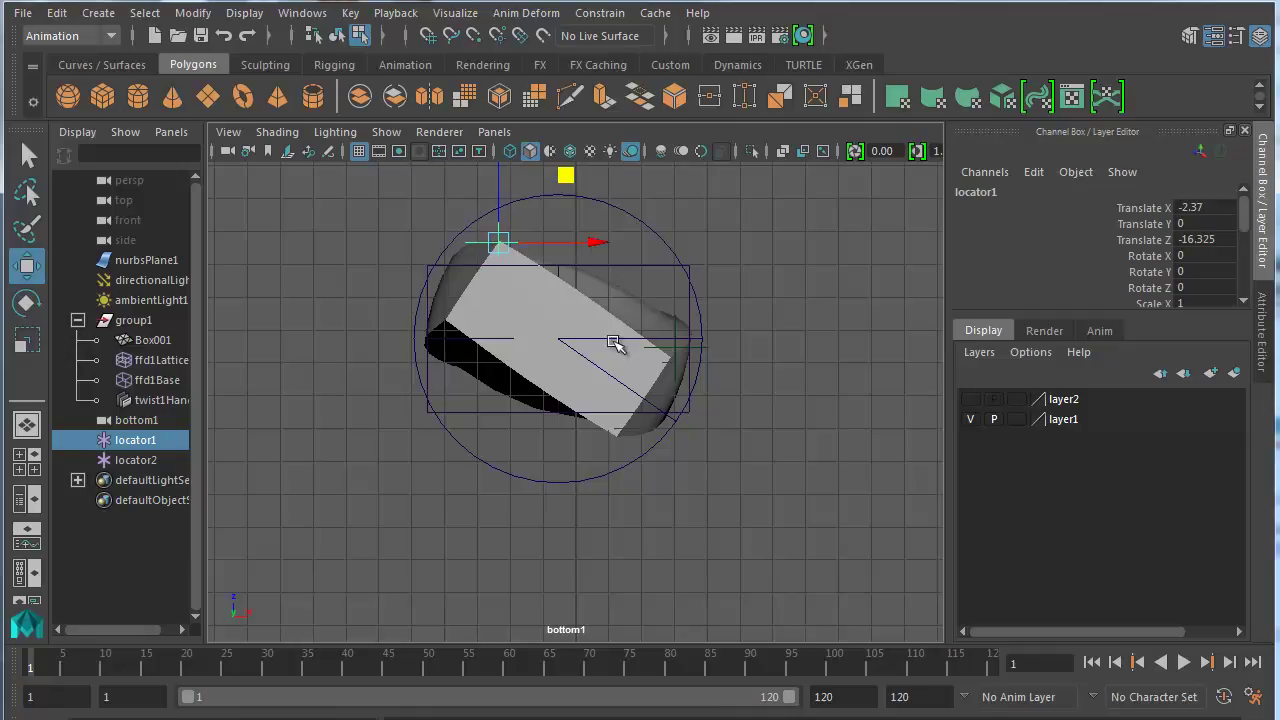
pyautogui.keyDown('alt'); pyautogui.moveTo(557, 428); pyautogui.dragTo(563, 586, button='middle'); pyautogui.keyUp('alt')
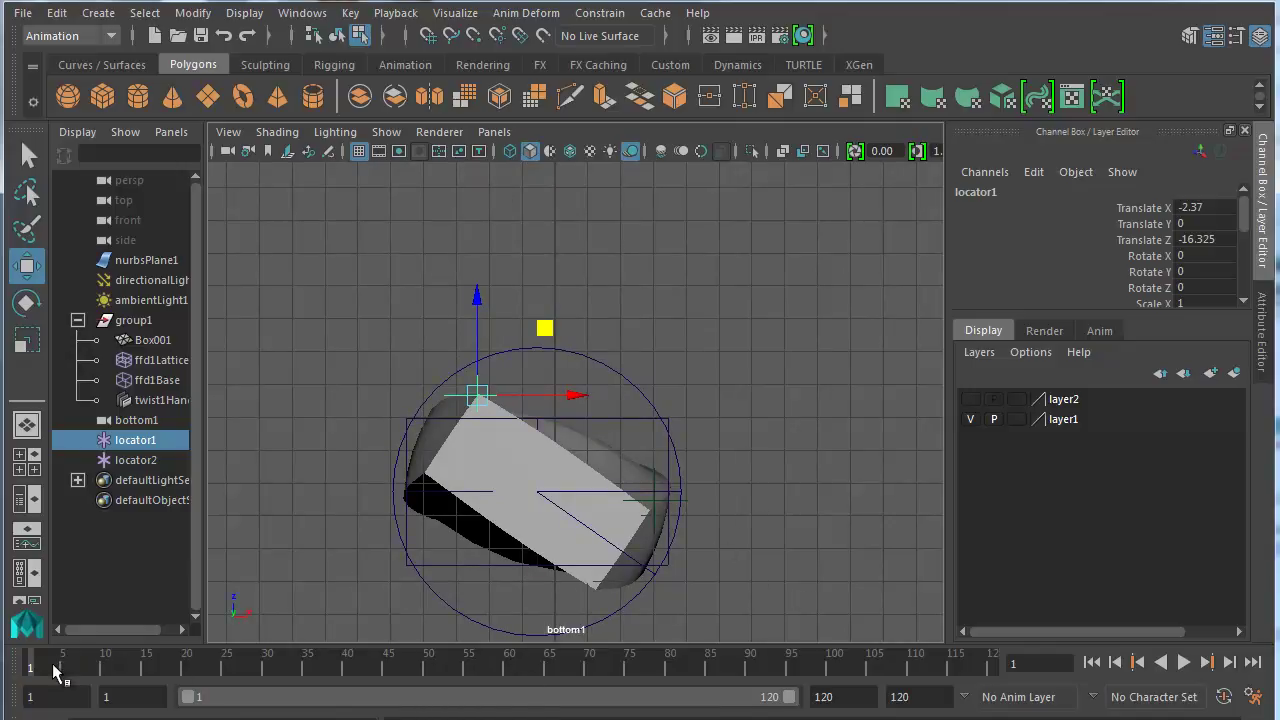
# - Play back the twist from below to examine how the box's bottom corners swing relative to the locators
pyautogui.hotkey('alt', 'v')
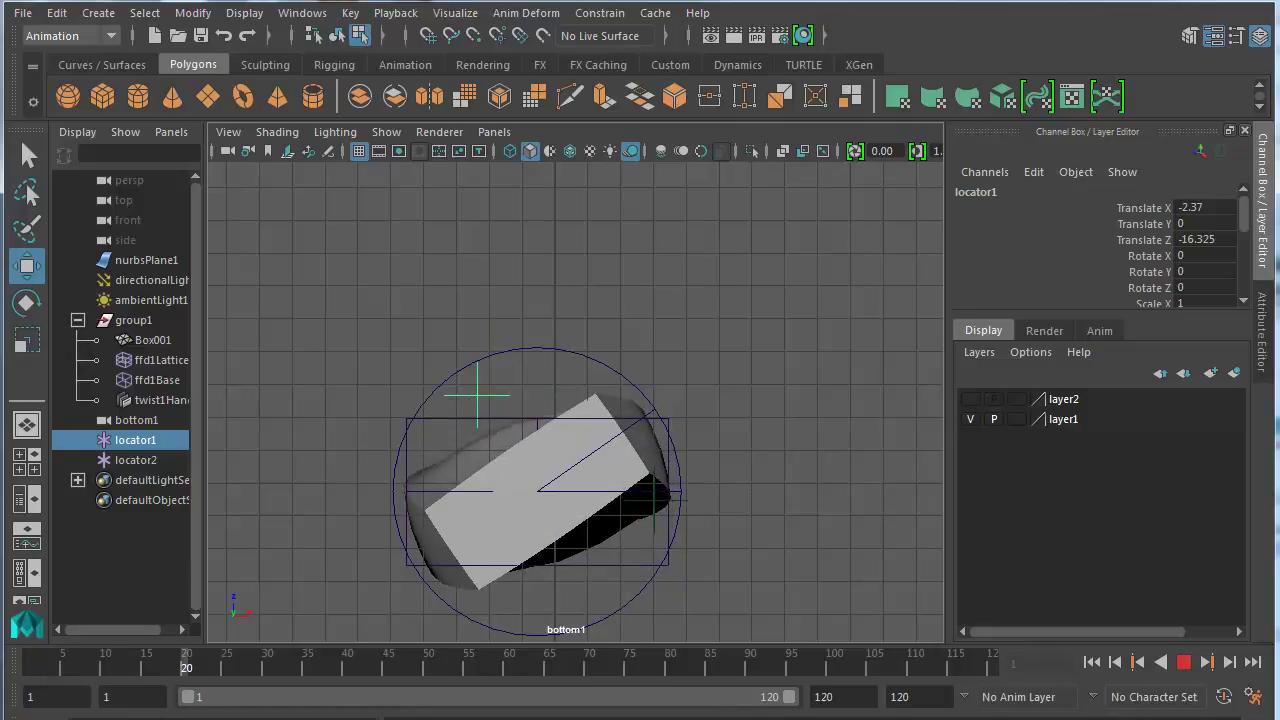
pyautogui.hotkey('alt', 'v')
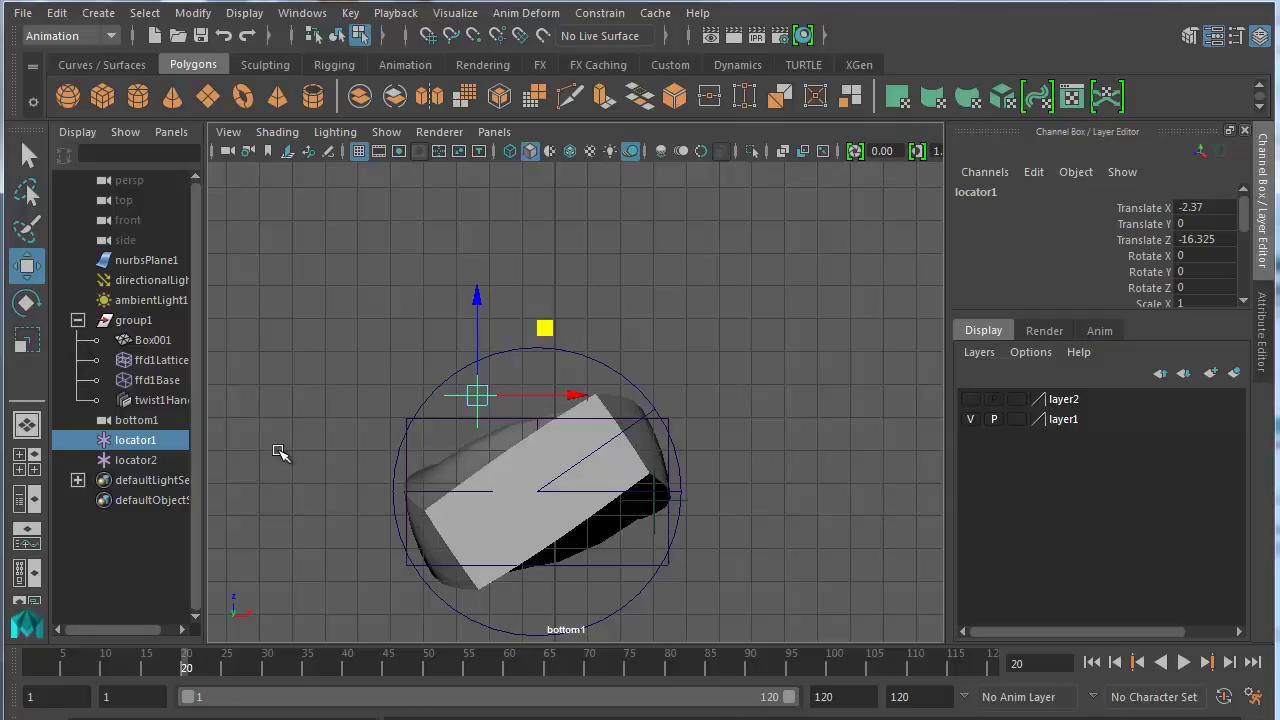
pyautogui.hotkey('alt', 'v')
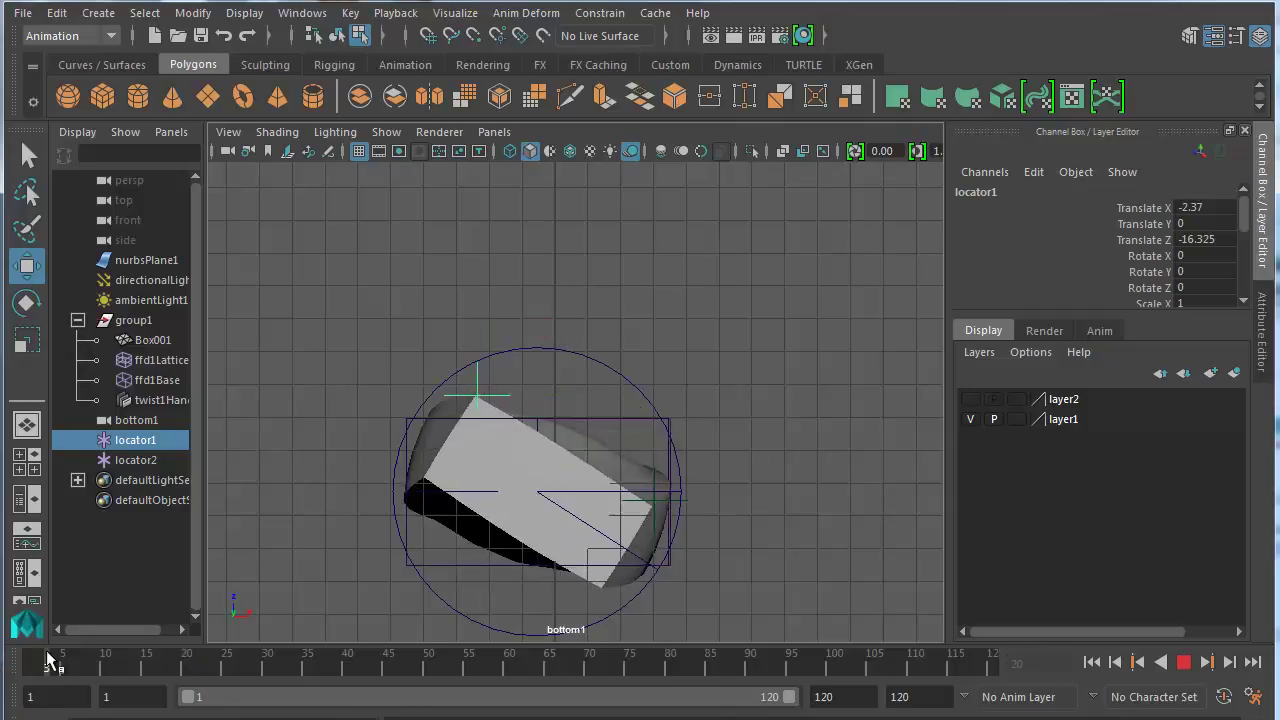
# - At frame 20, move group1 to Translate X 1.163, Z -15.824 so the box's corner meets locator1, and key it
pyautogui.moveTo(127, 670); pyautogui.dragTo(186, 668)
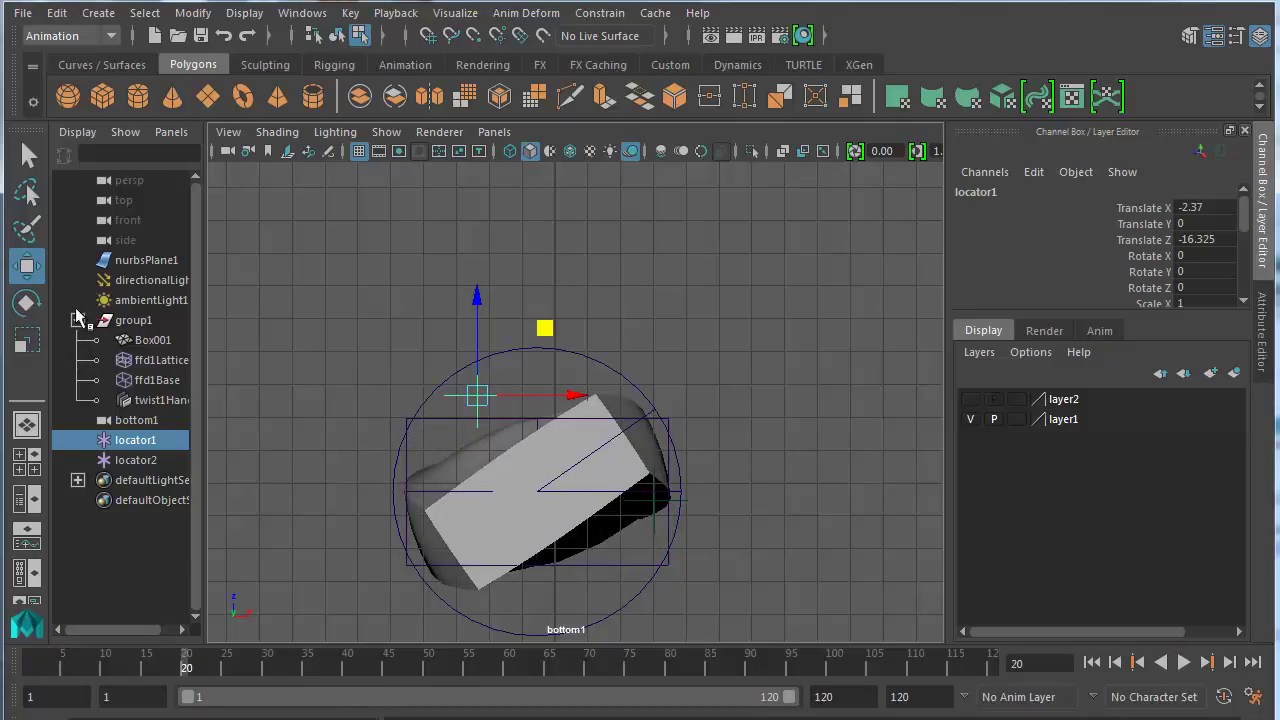
pyautogui.click(128, 320)
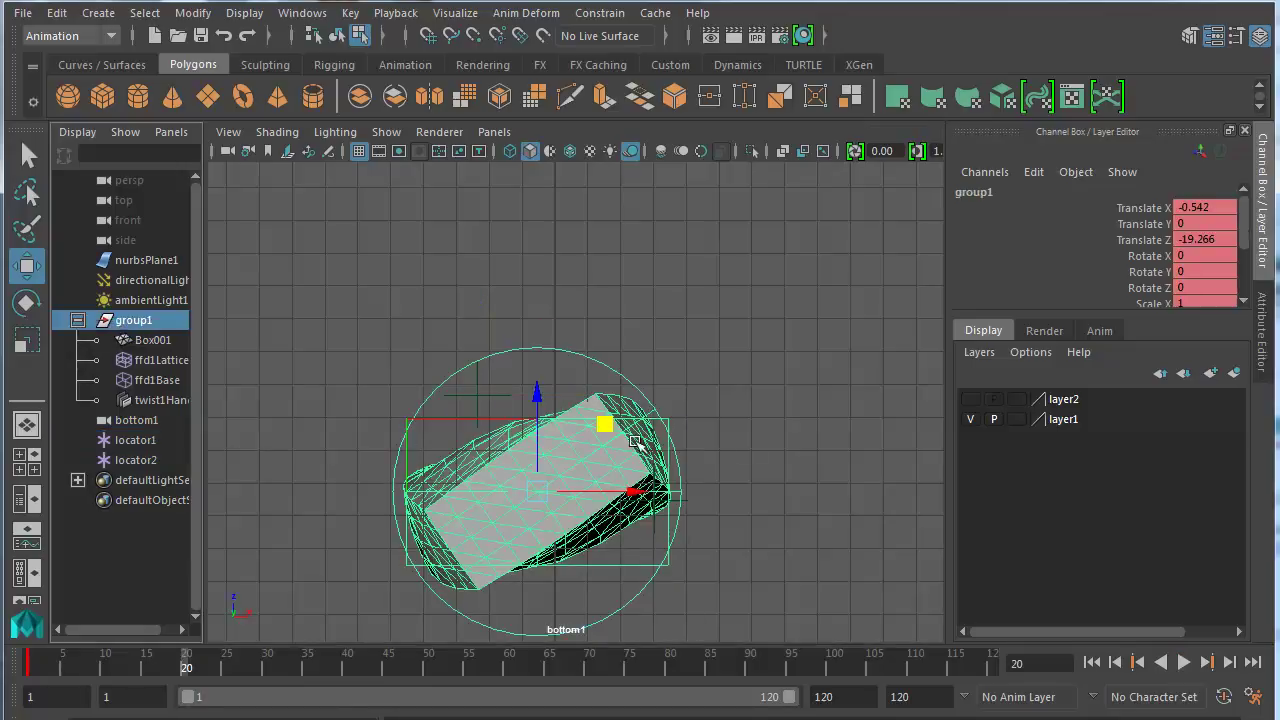
pyautogui.moveTo(605, 421); pyautogui.dragTo(656, 306, button='middle')
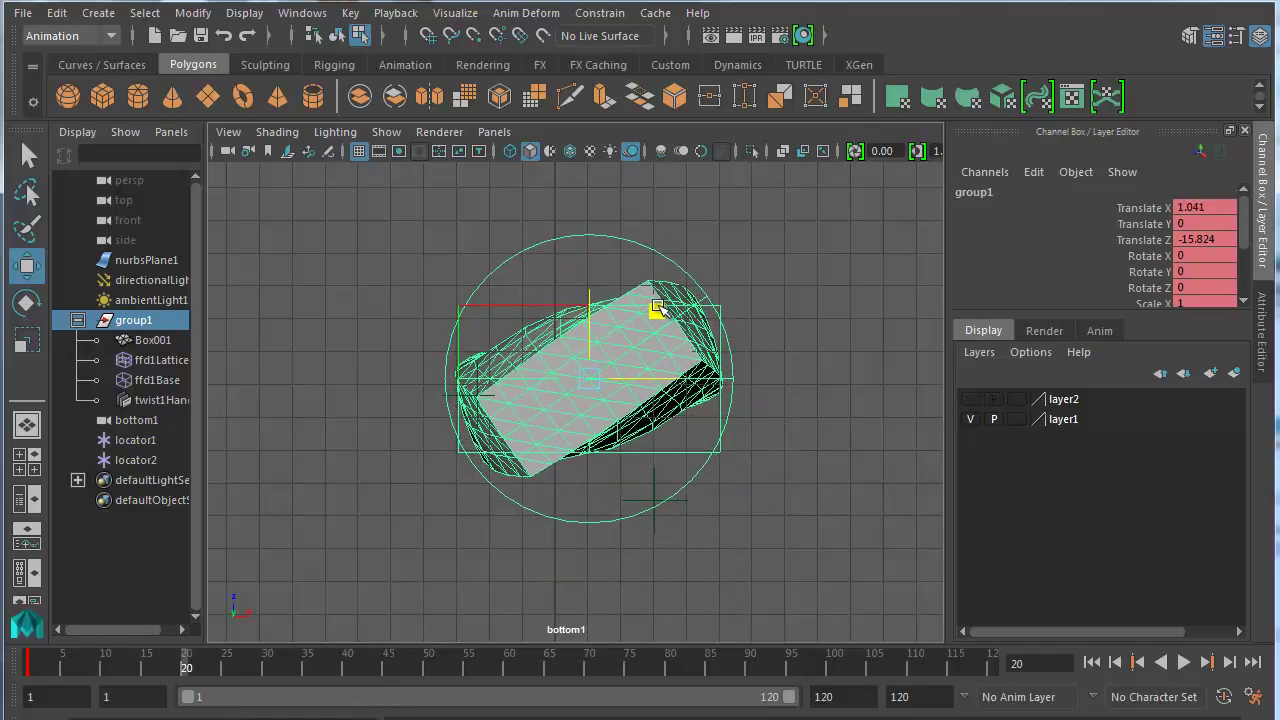
pyautogui.click(140, 441)
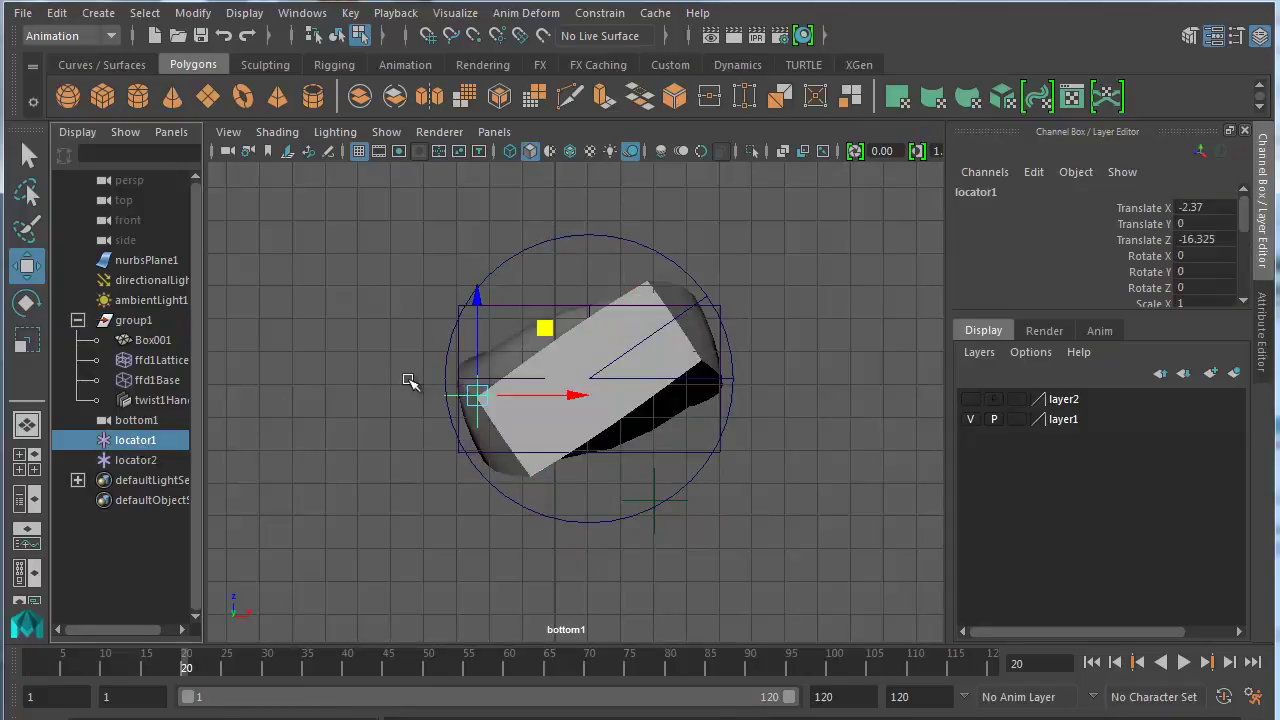
pyautogui.click(135, 321)
pyautogui.moveTo(663, 309); pyautogui.dragTo(662, 313)
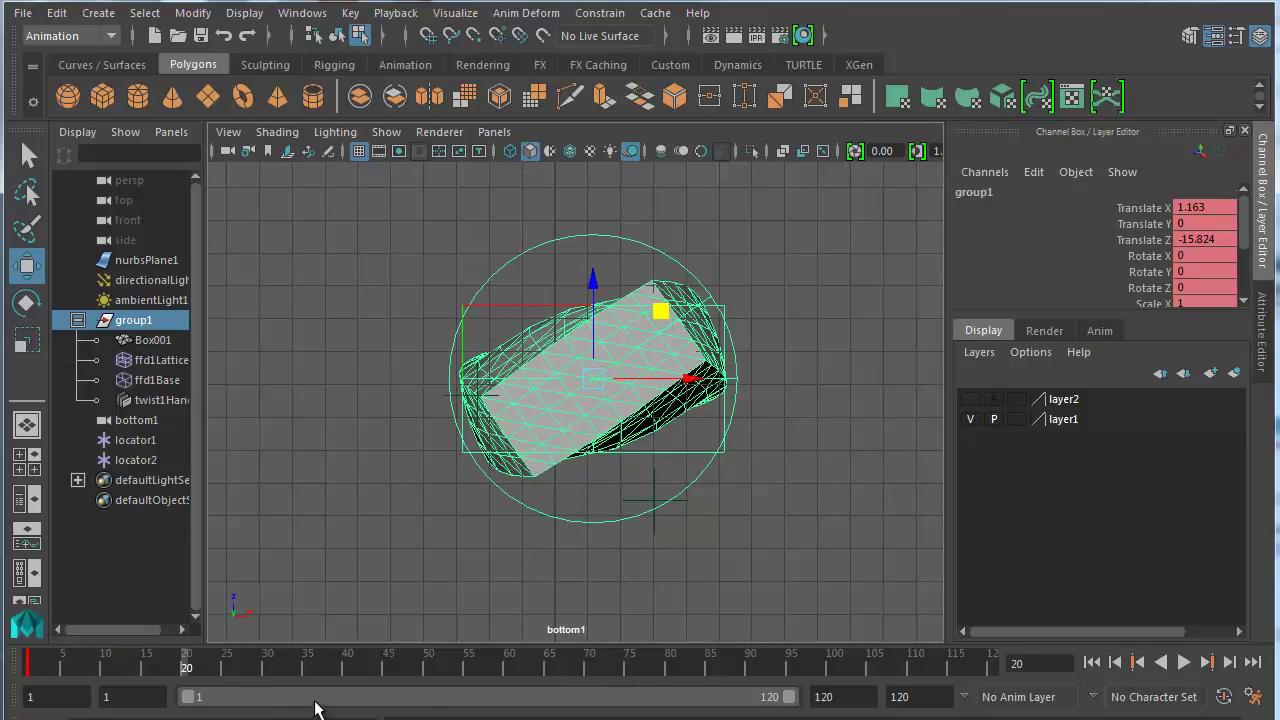
pyautogui.press('s')
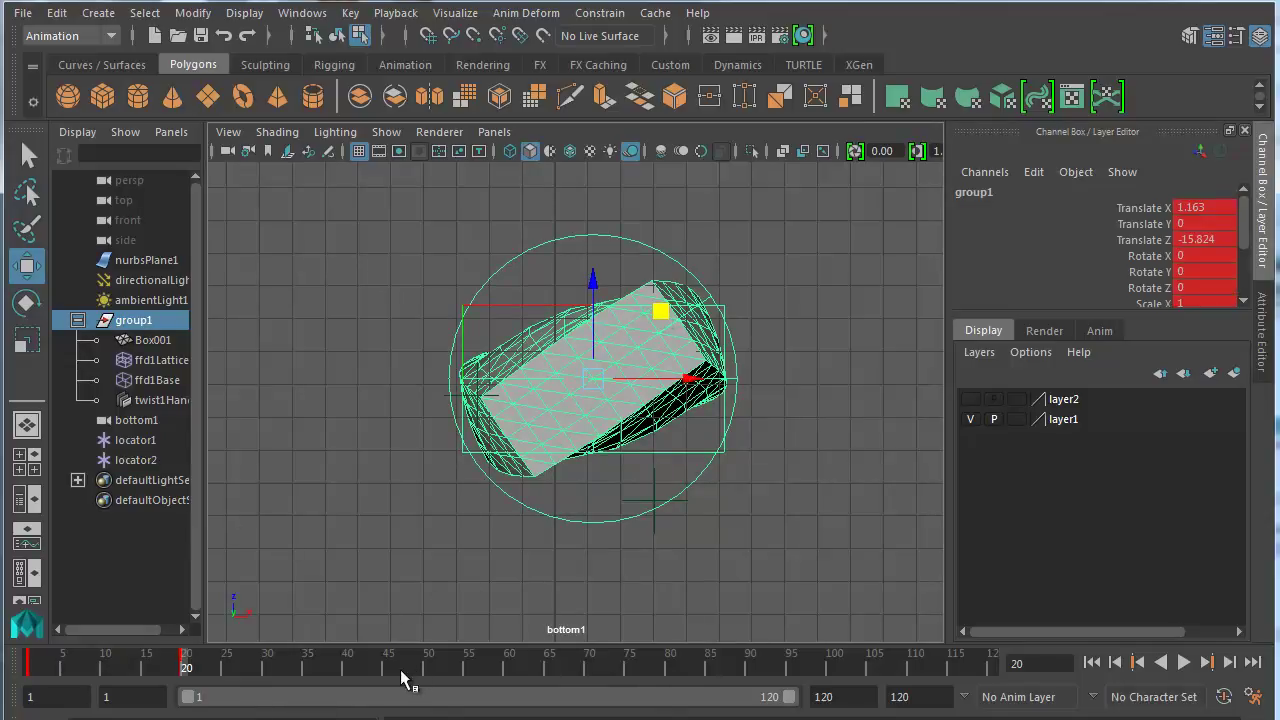
# - At frame 10, move group1 to Translate X 0.761, Z -17.924 and key it
pyautogui.moveTo(183, 670); pyautogui.dragTo(91, 715)
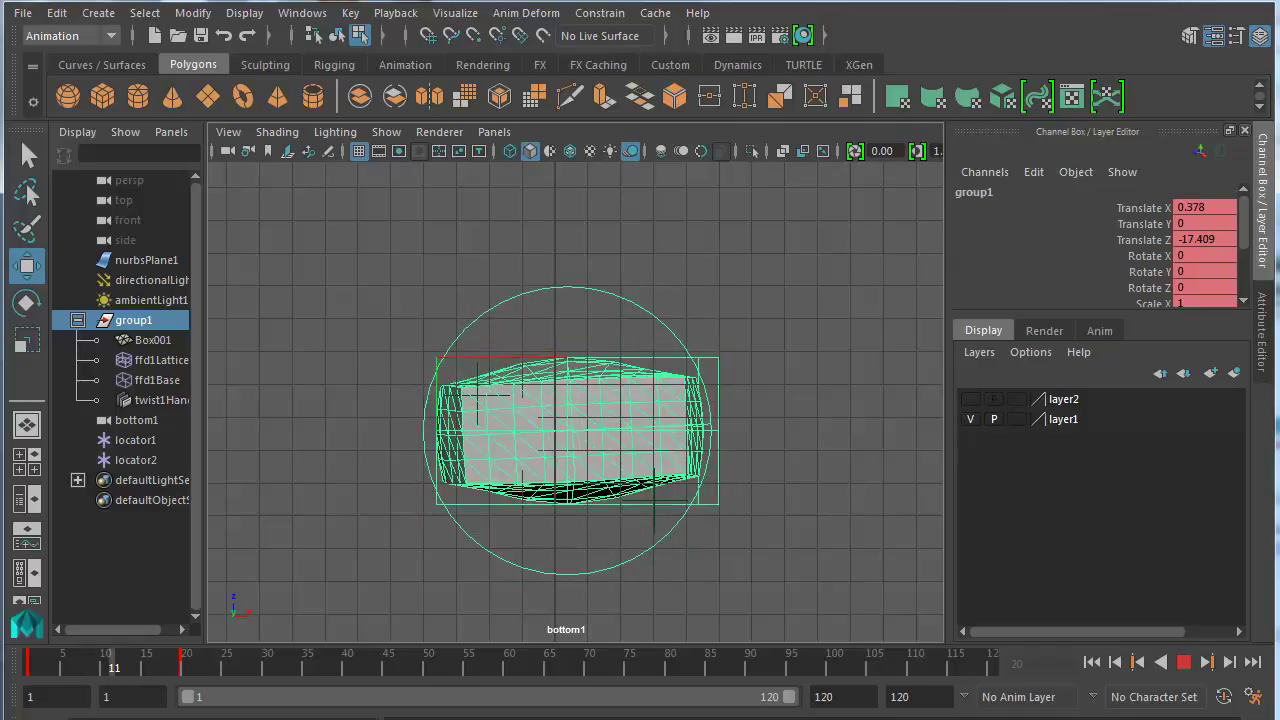
pyautogui.press('Escape')
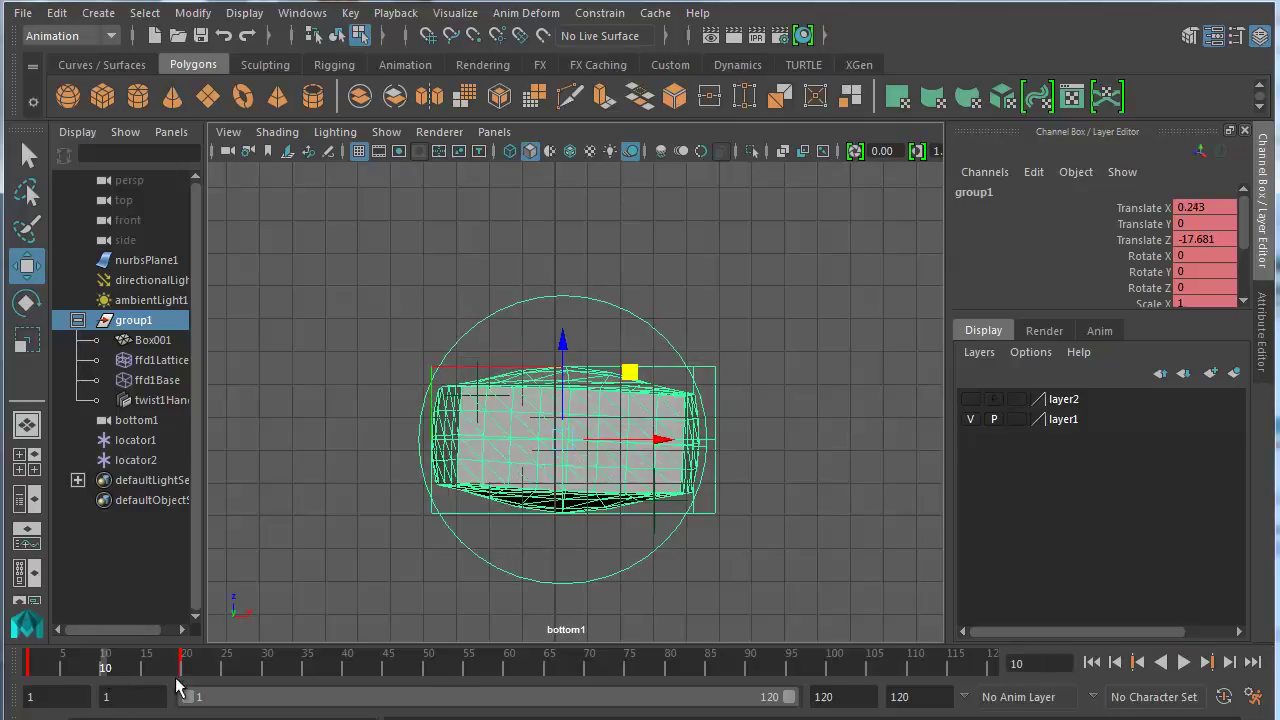
pyautogui.moveTo(631, 380); pyautogui.dragTo(647, 386)
pyautogui.press('s')
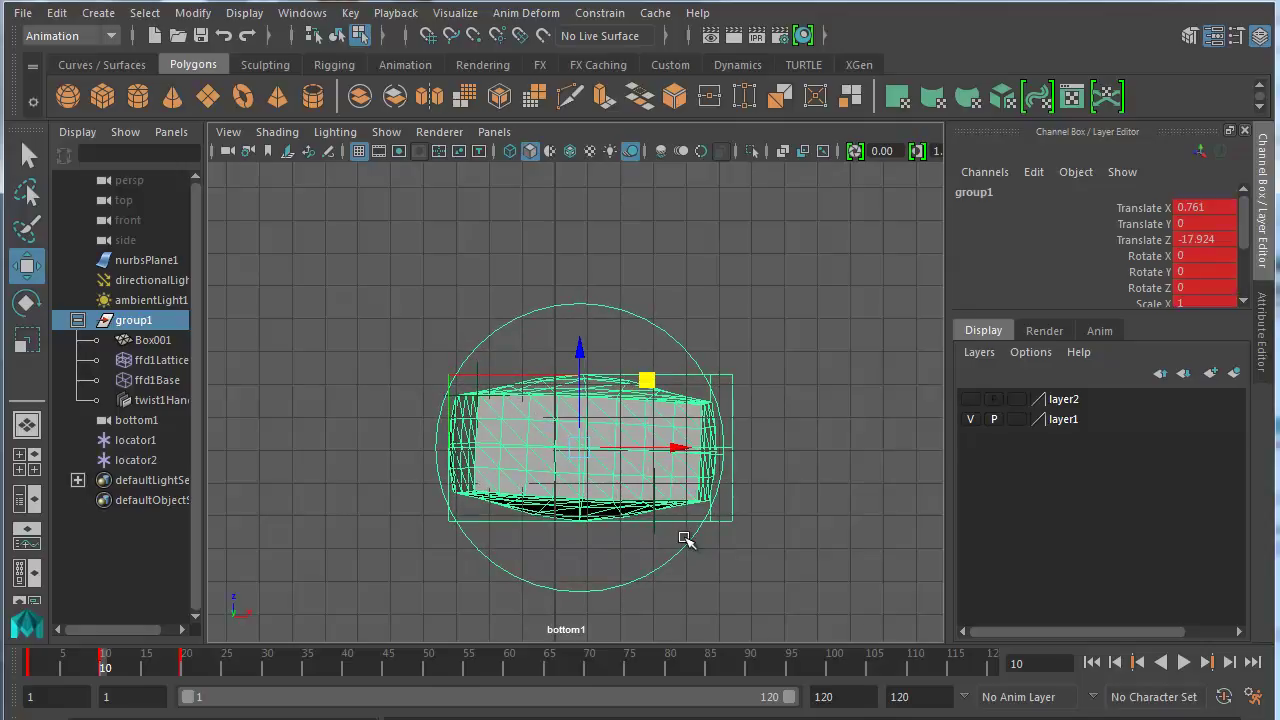
# - Scrub from frame 1 to frame 20 with locator1 selected to check the box corner's alignment with it
pyautogui.moveTo(173, 677); pyautogui.dragTo(16, 690)
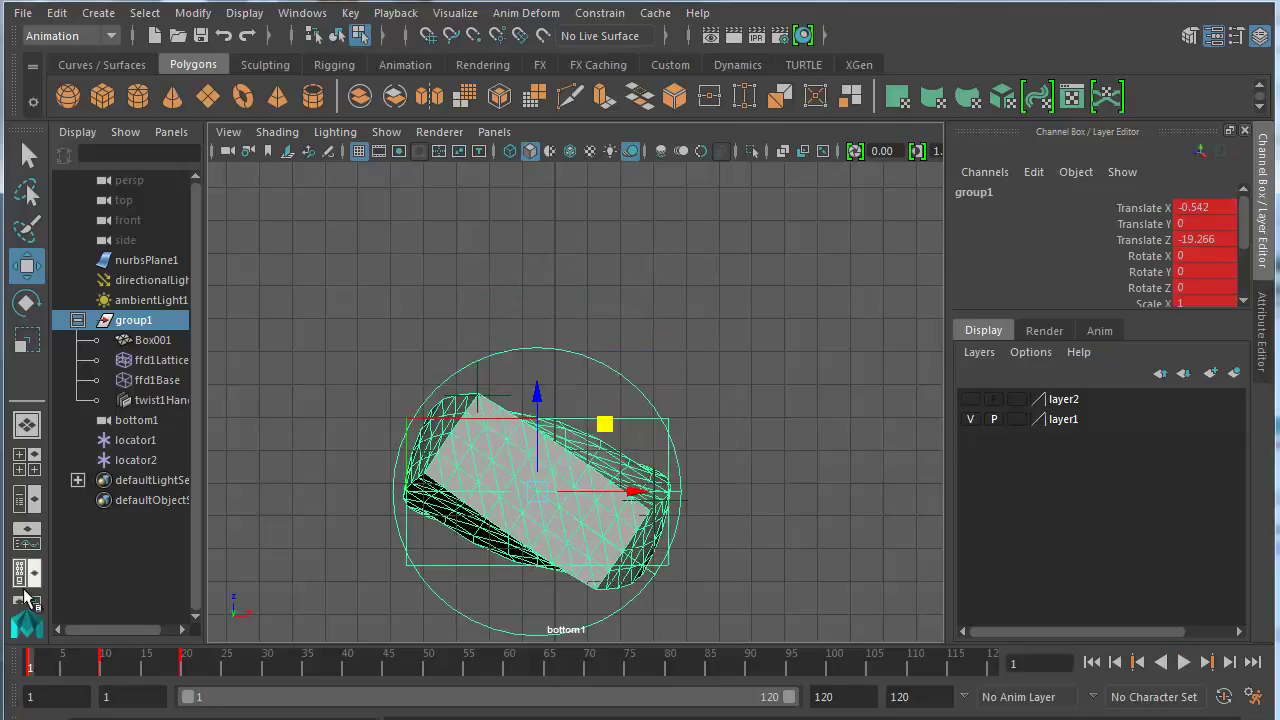
pyautogui.click(130, 442)
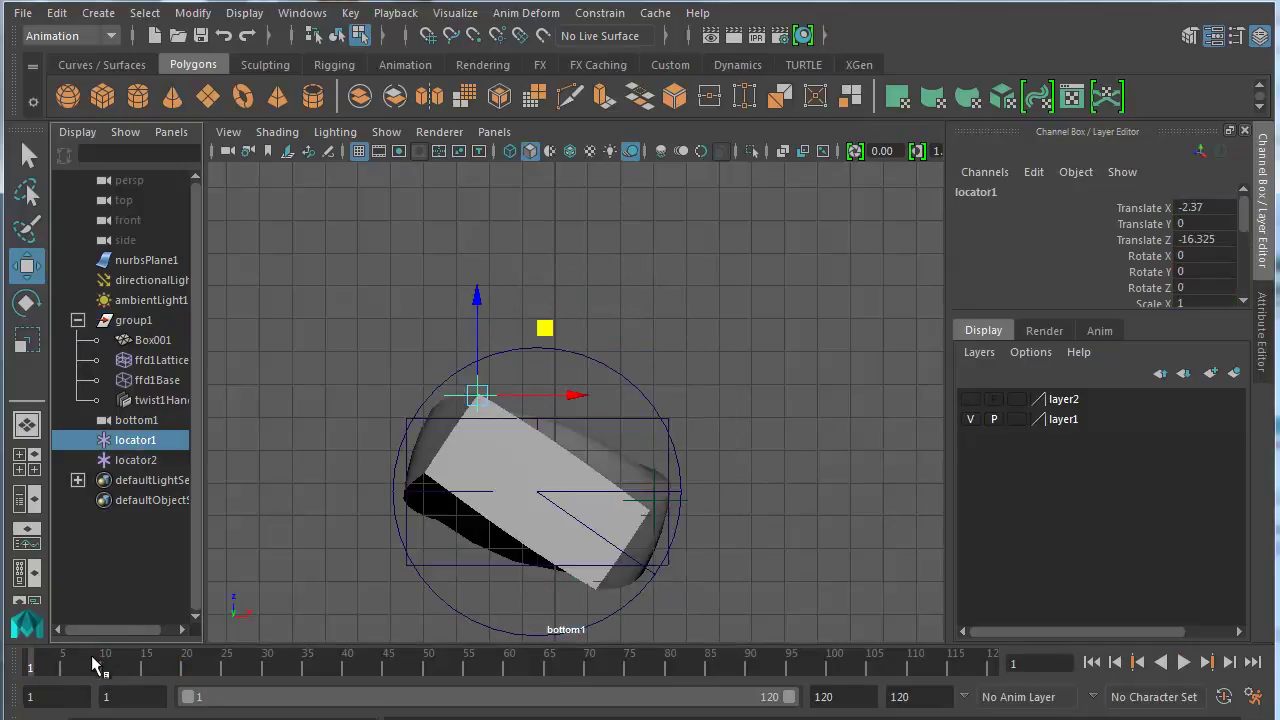
pyautogui.moveTo(33, 668); pyautogui.dragTo(186, 614)
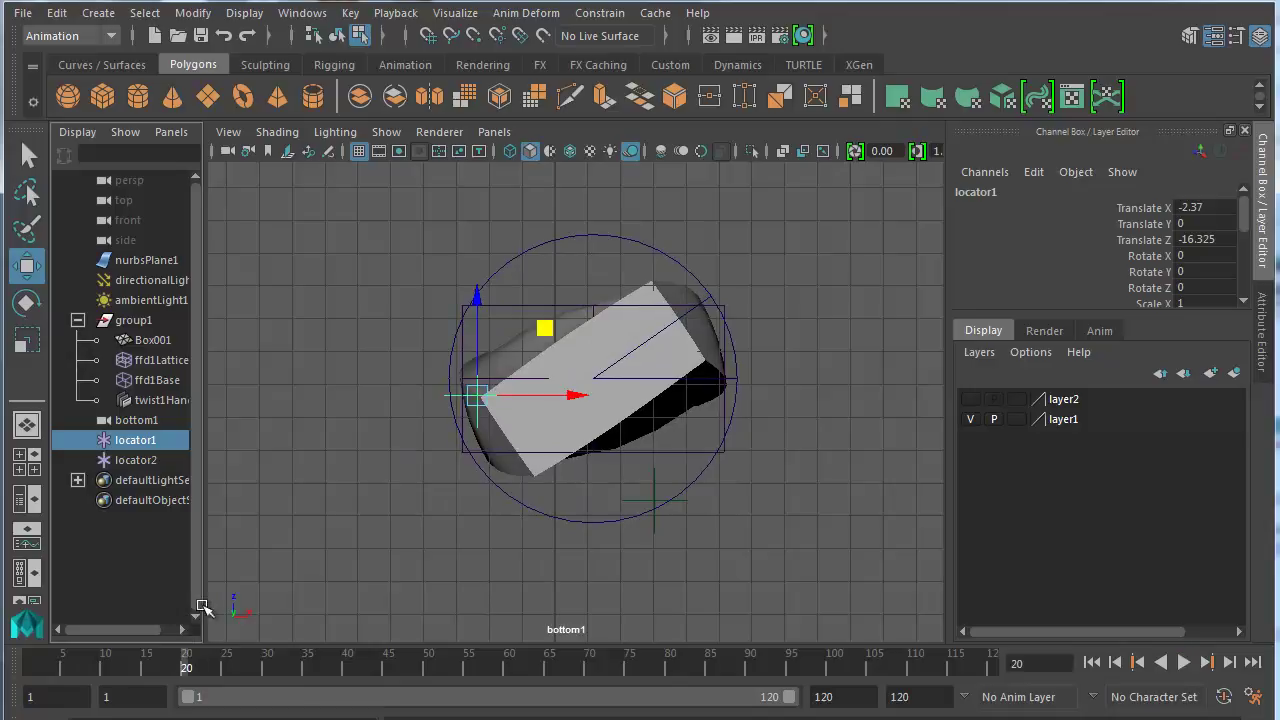
# - At frame 20, move locator2 onto the box's opposite bottom corner at Translate X 2.953, Z -12.86
pyautogui.keyDown('alt'); pyautogui.moveTo(760, 308); pyautogui.dragTo(709, 471, button='middle'); pyautogui.keyUp('alt')
pyautogui.scroll(-10, 706, 466)
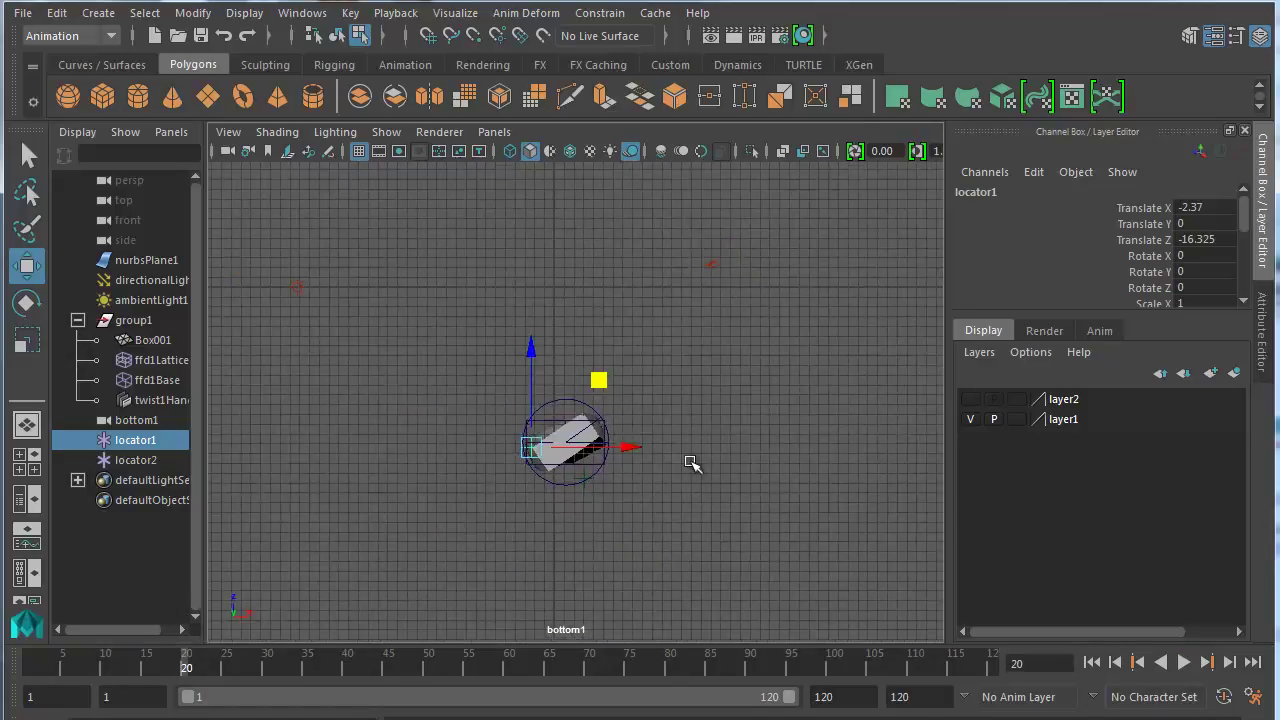
pyautogui.click(136, 461)
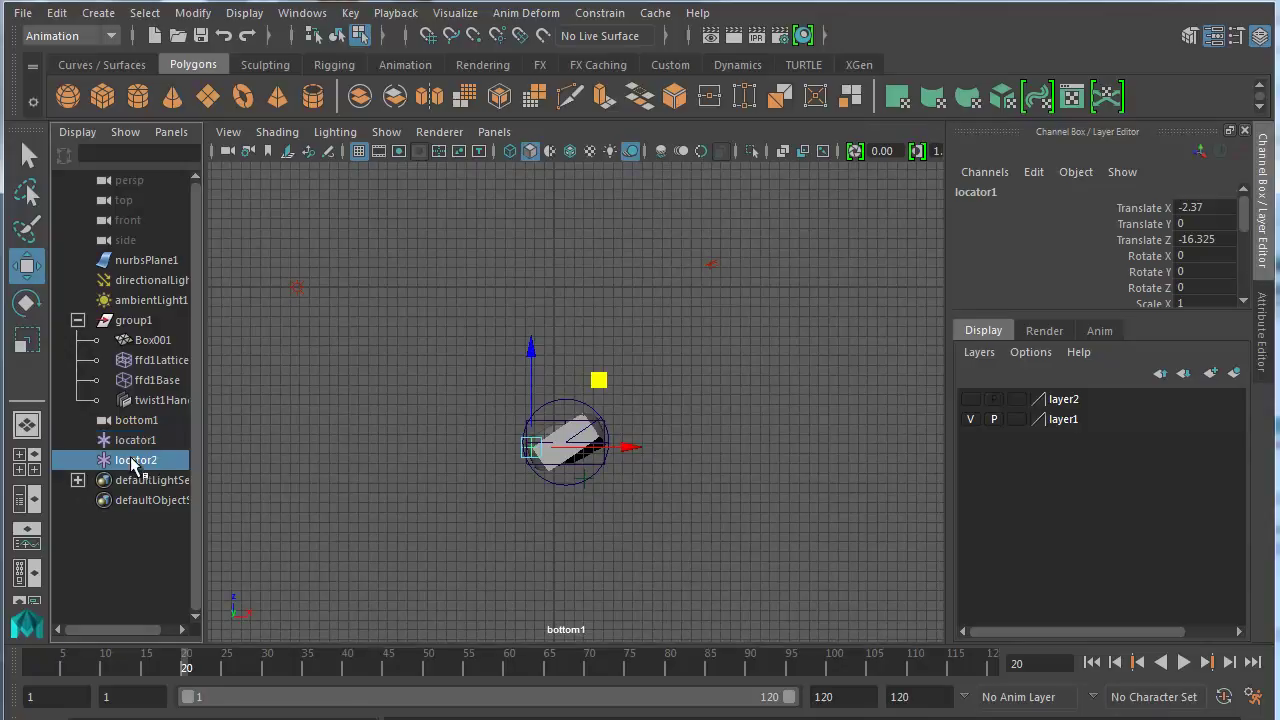
pyautogui.scroll(5, 626, 556)
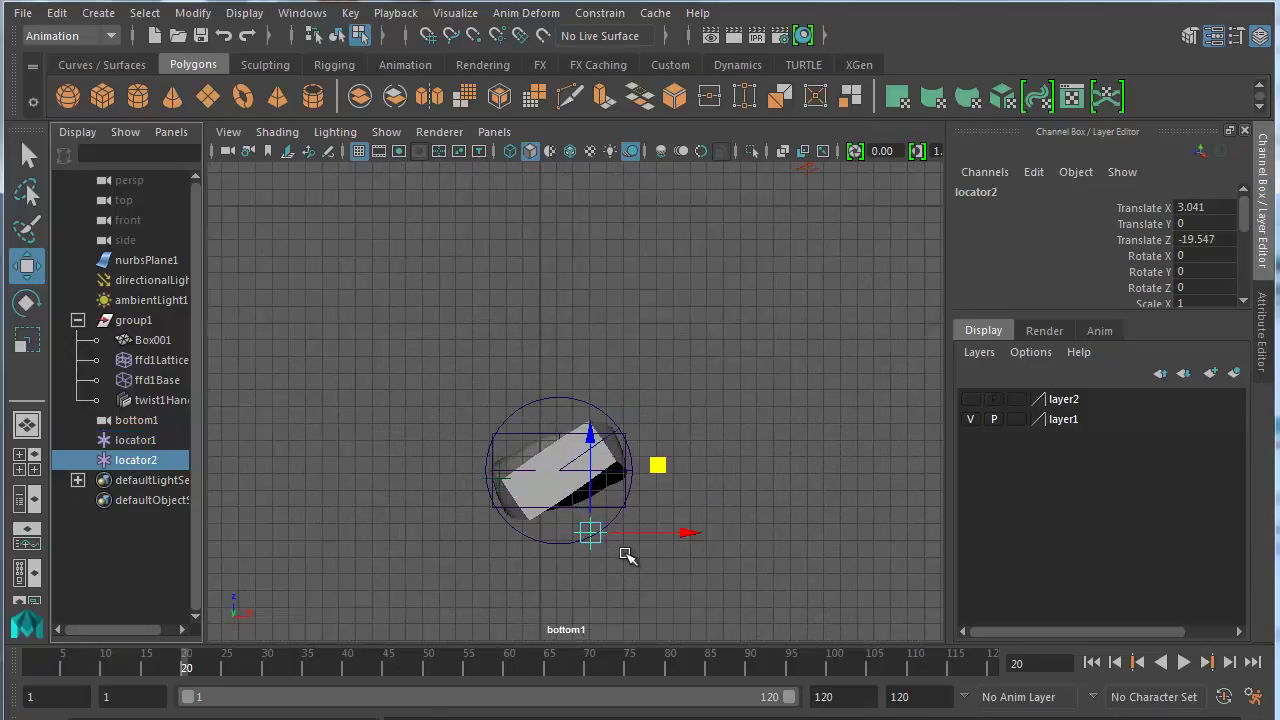
pyautogui.moveTo(661, 491); pyautogui.dragTo(687, 392)
pyautogui.scroll(4, 610, 470)
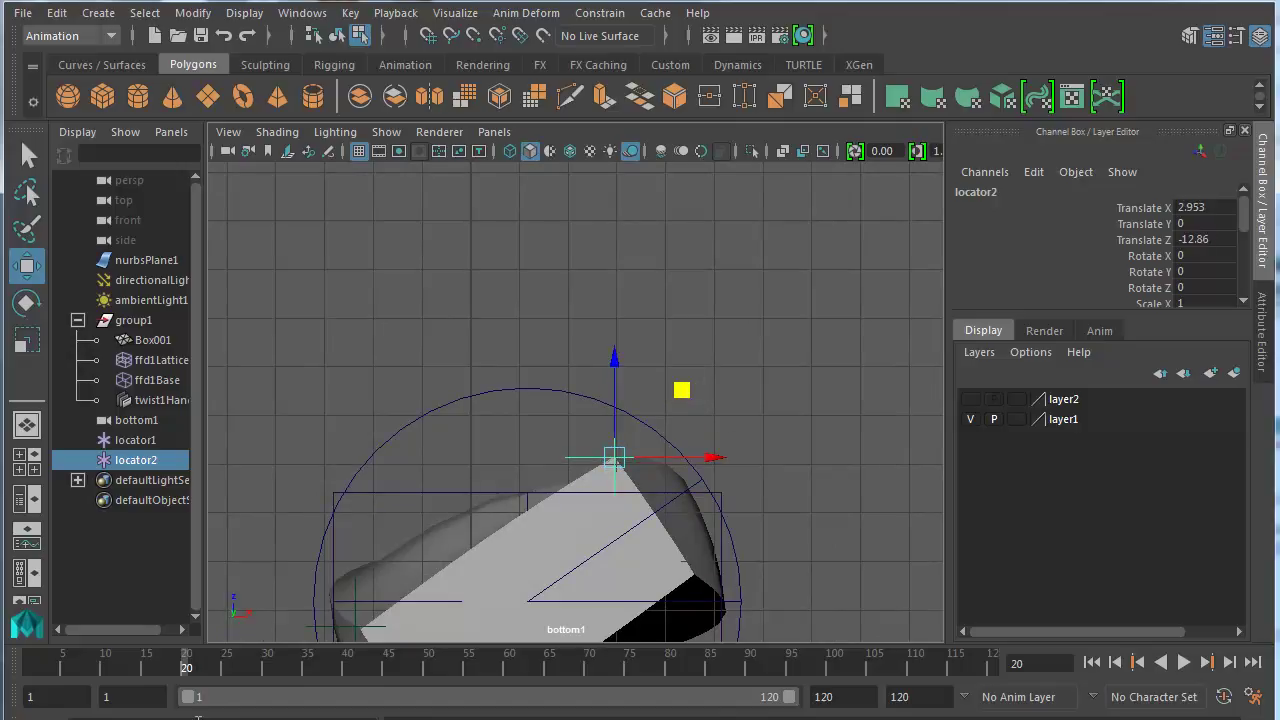
# - At frame 40, move group1 to Translate X -0.458, Z -12.293 so the box's corner meets locator2, and key it
pyautogui.click(139, 323)
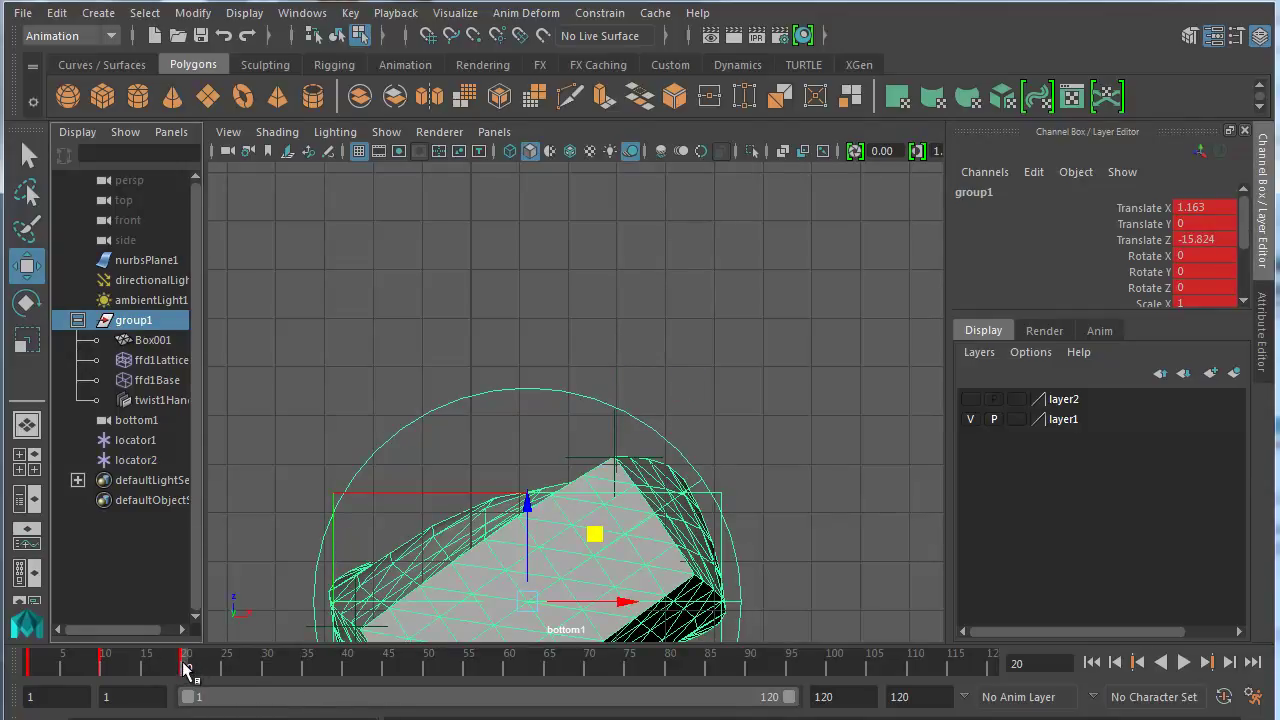
pyautogui.hotkey('alt', 'v')
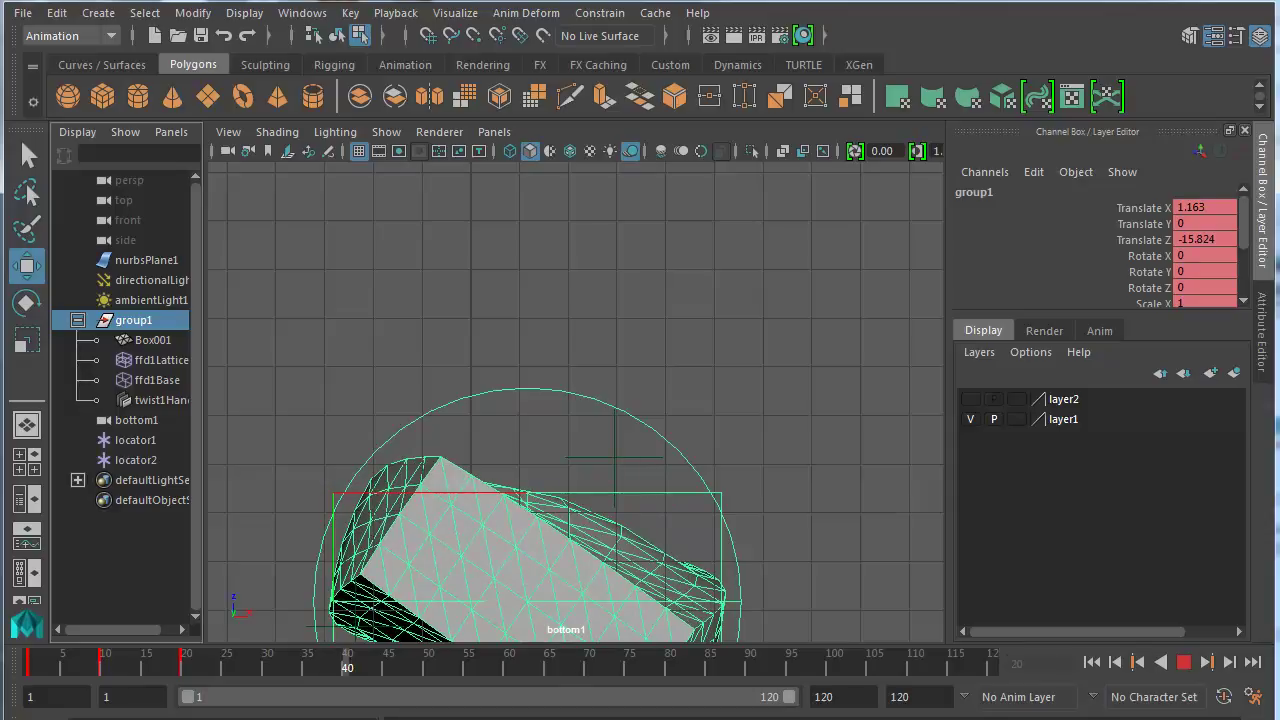
pyautogui.hotkey('alt', 'v')
pyautogui.moveTo(527, 505); pyautogui.dragTo(493, 428)
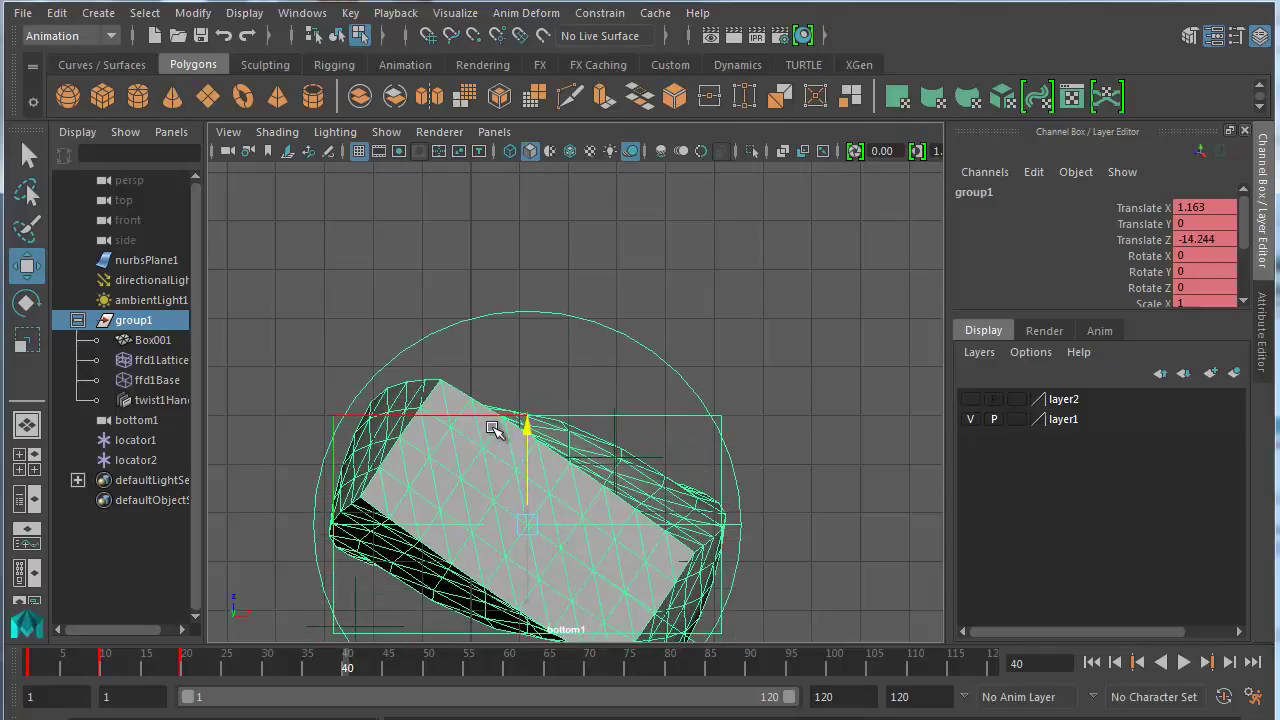
pyautogui.moveTo(493, 428)
pyautogui.mouseDown()
pyautogui.moveTo(471, 320)
pyautogui.moveTo(480, 409)
pyautogui.moveTo(509, 414)
pyautogui.mouseUp()
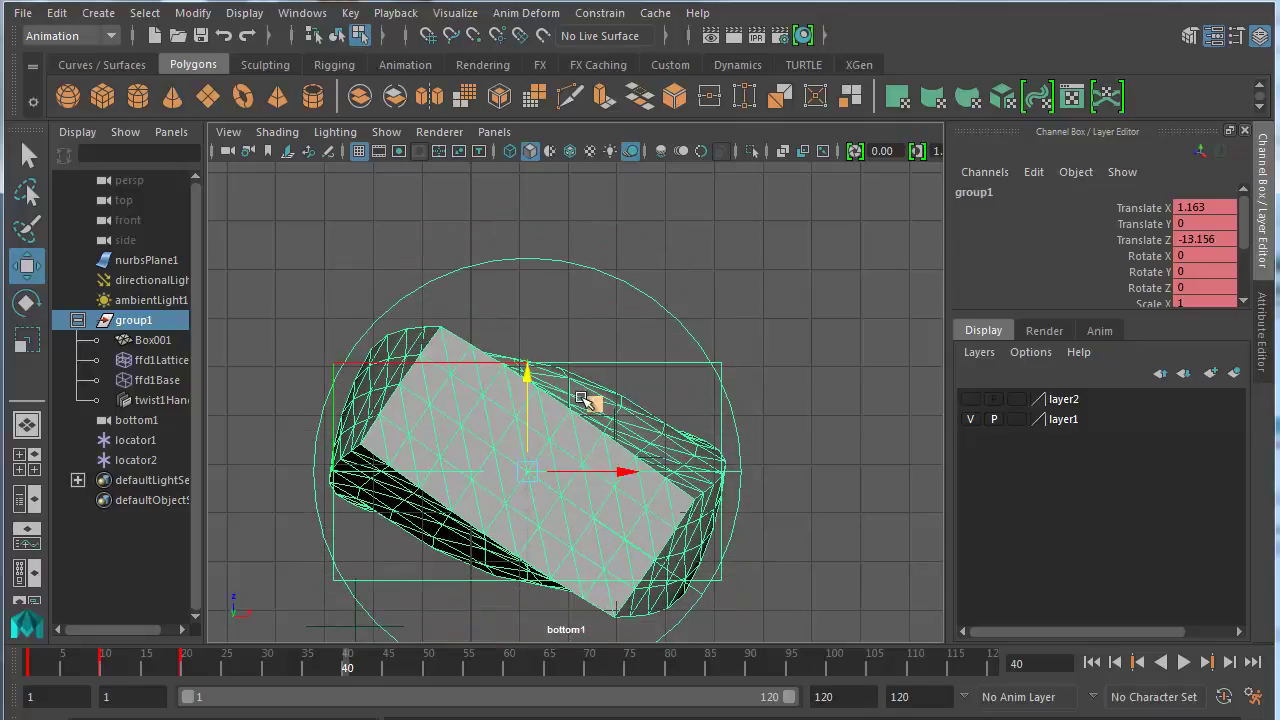
pyautogui.moveTo(592, 402); pyautogui.dragTo(512, 360)
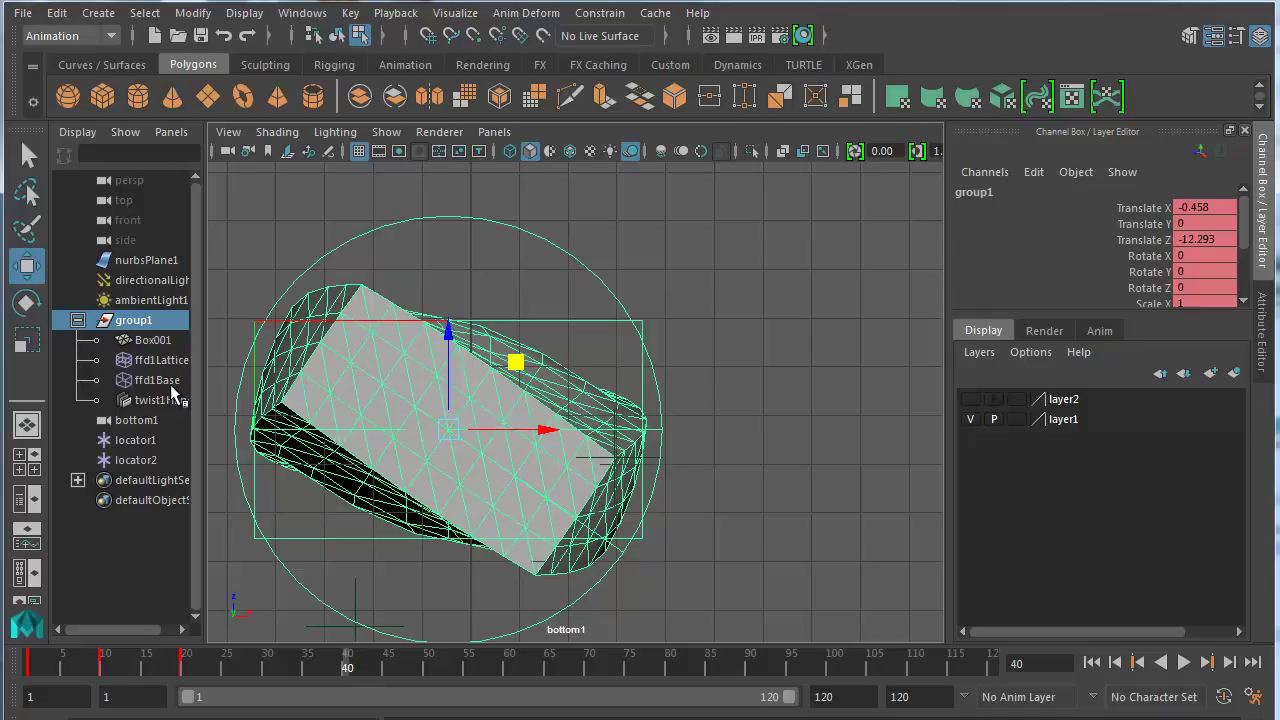
pyautogui.click(128, 458)
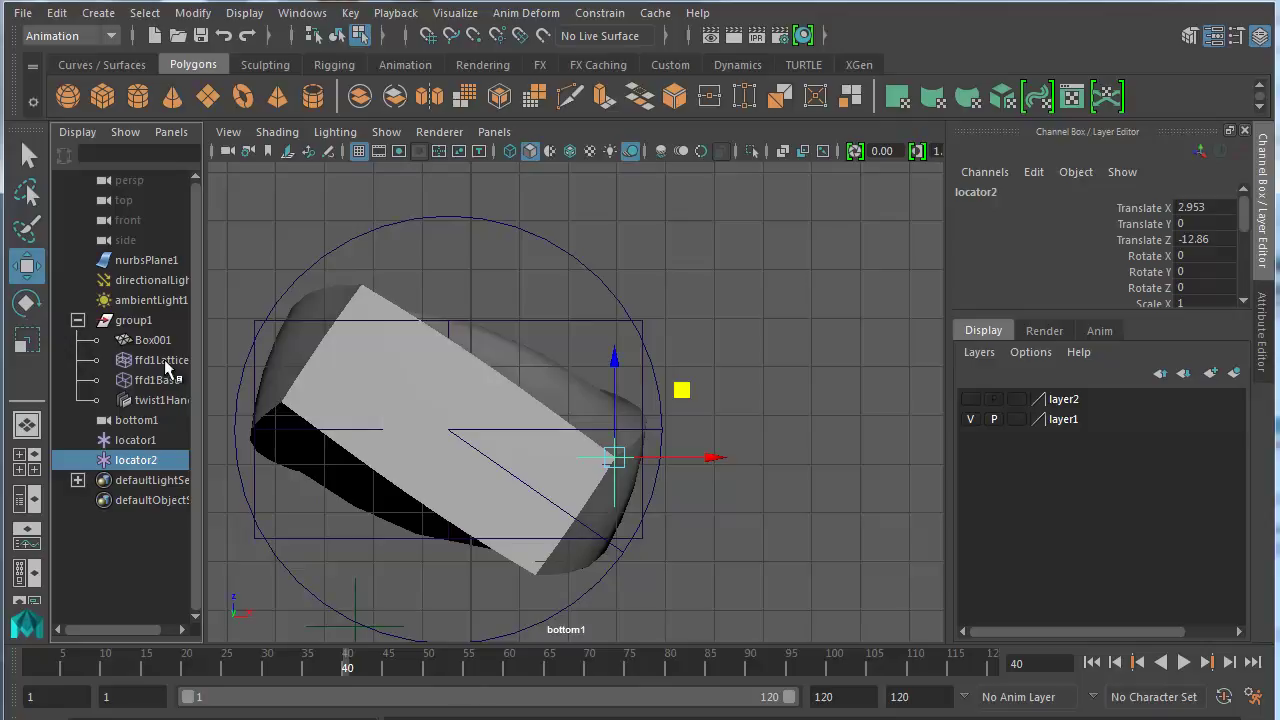
pyautogui.click(133, 320)
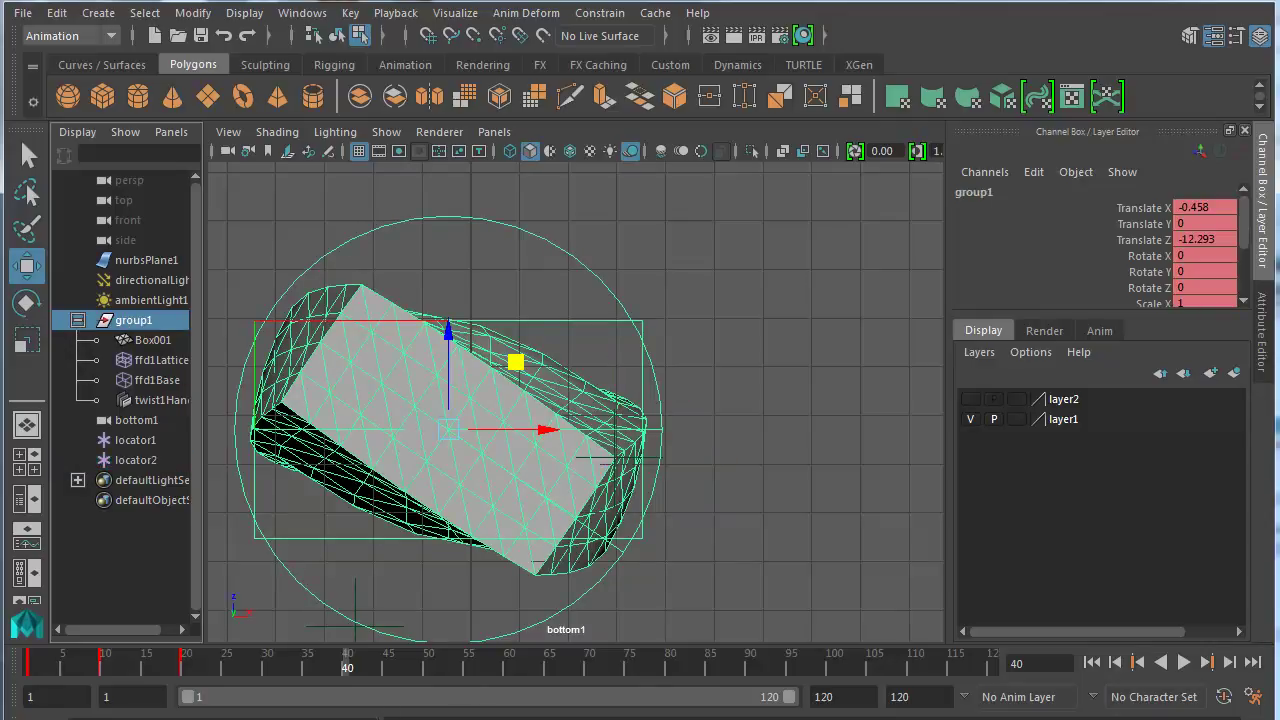
pyautogui.press('s')
# - At frame 30, reposition and key group1 to hold the box's corner on locator2, and scrub the following frames to check it
pyautogui.moveTo(346, 668)
pyautogui.mouseDown()
pyautogui.moveTo(297, 669)
pyautogui.moveTo(270, 690)
pyautogui.mouseUp()
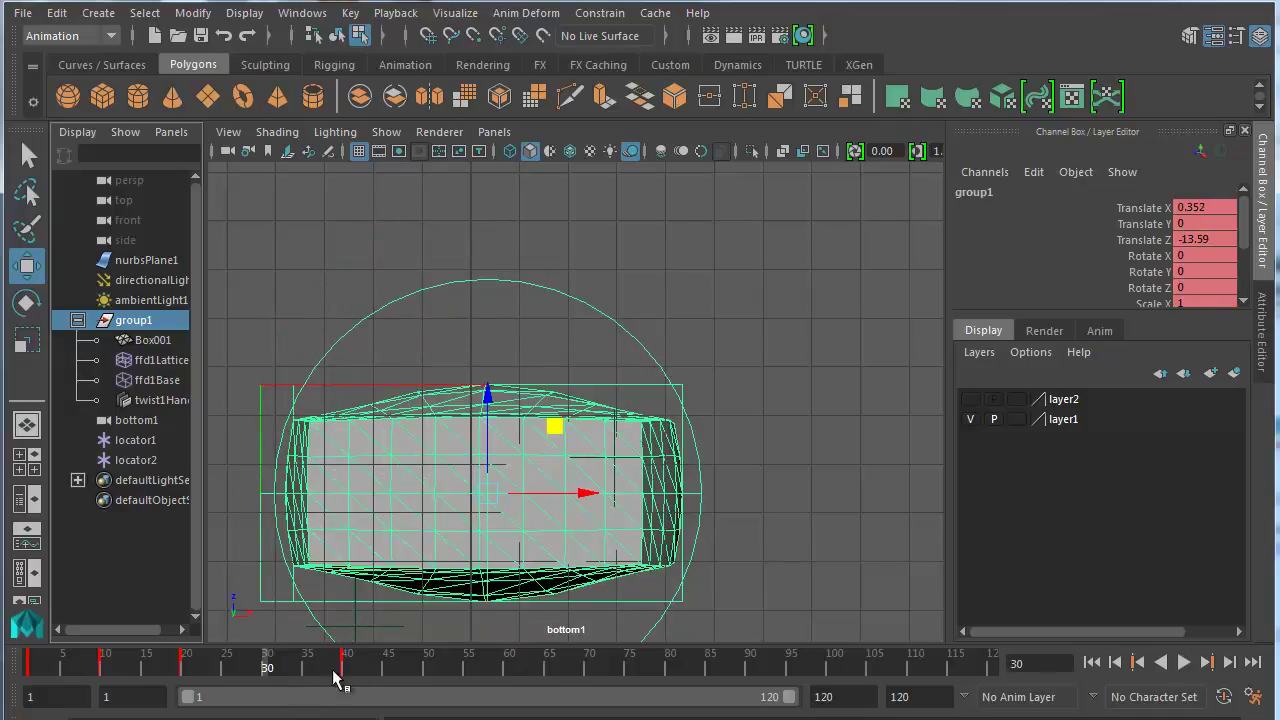
pyautogui.moveTo(553, 425); pyautogui.dragTo(523, 458)
pyautogui.press('s')
pyautogui.moveTo(268, 672); pyautogui.dragTo(287, 698)
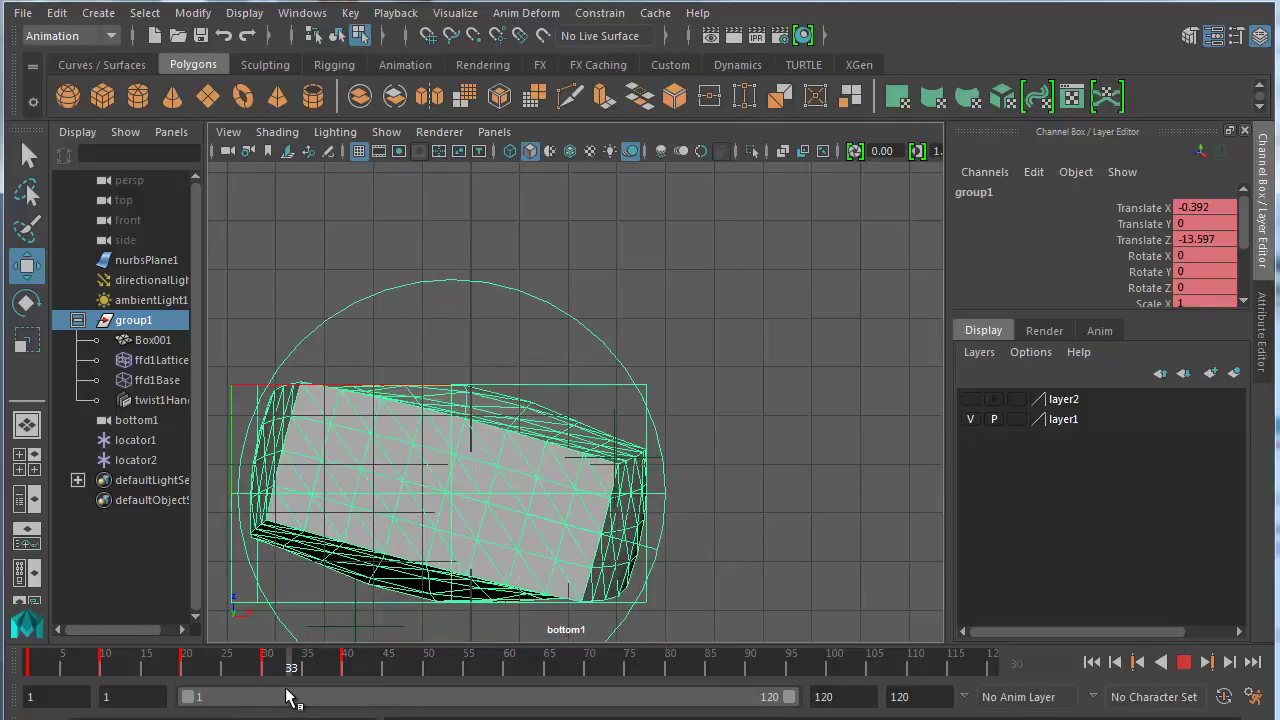
pyautogui.moveTo(296, 698)
pyautogui.mouseDown()
pyautogui.moveTo(345, 715)
pyautogui.moveTo(287, 716)
pyautogui.mouseUp()
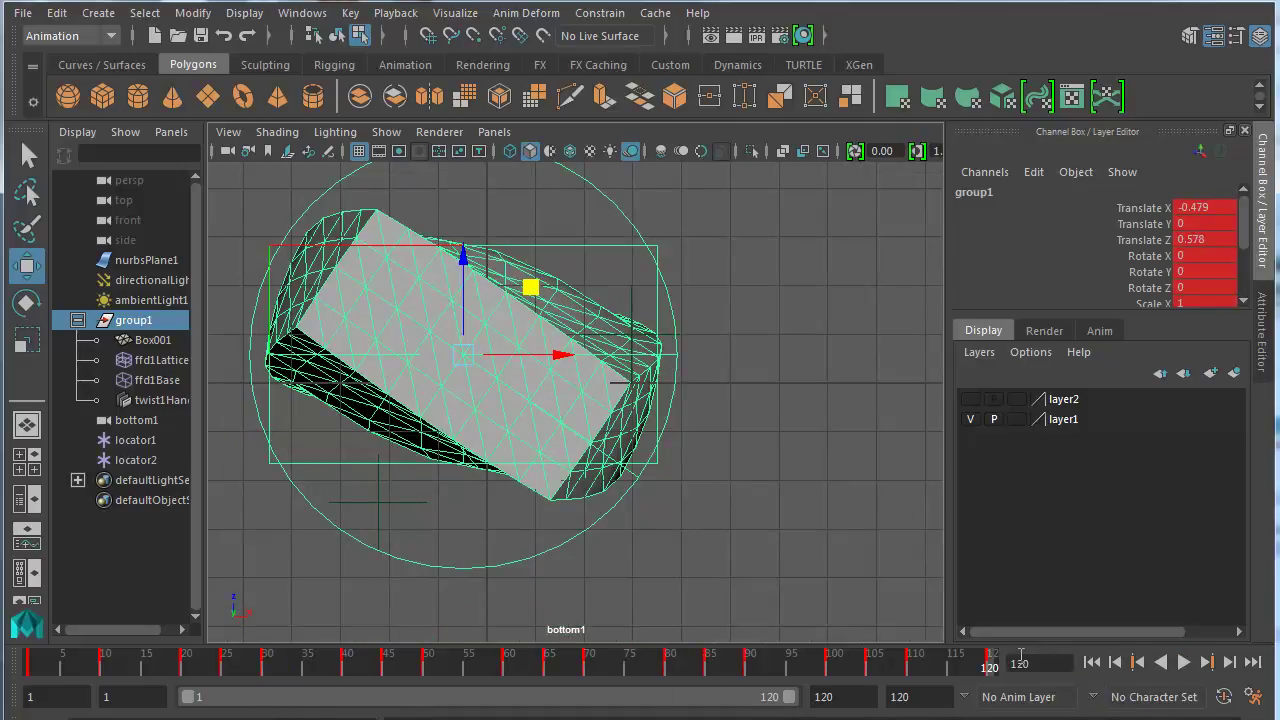
# - Show layer2's ground plane in the persp view and light it with all scene lights
pyautogui.click(494, 132)
pyautogui.moveTo(600, 151)
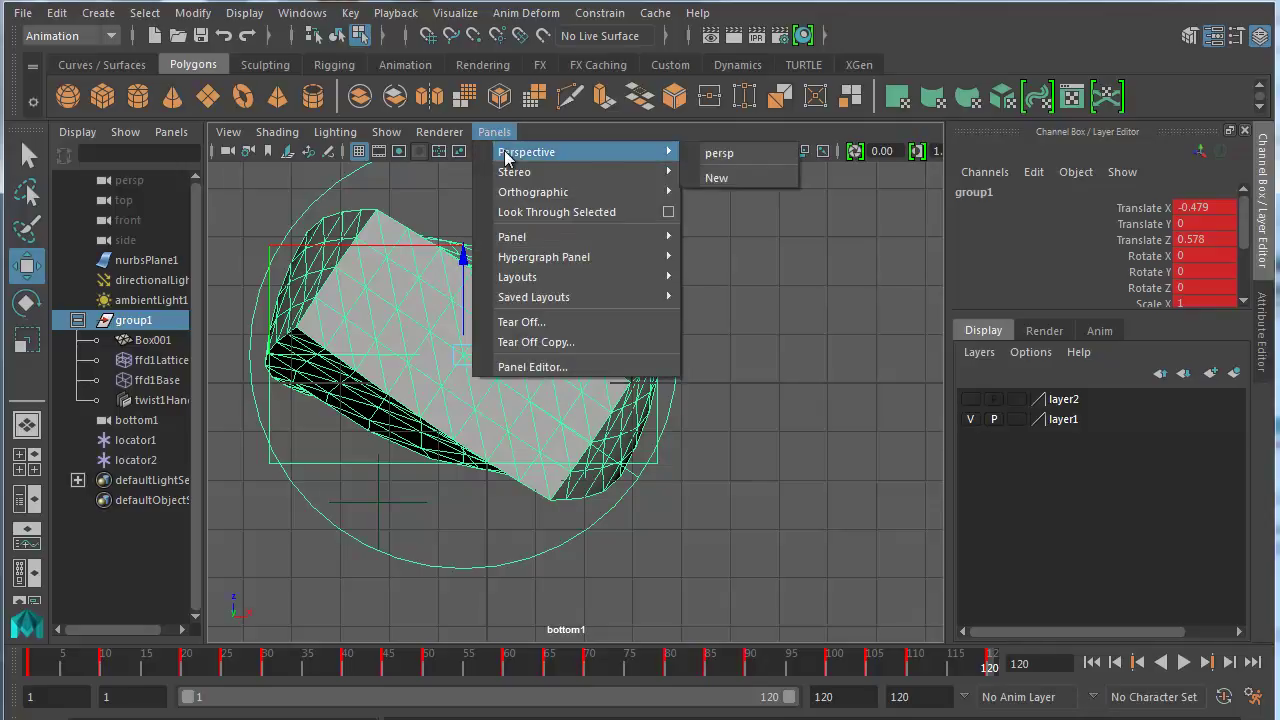
pyautogui.click(753, 154)
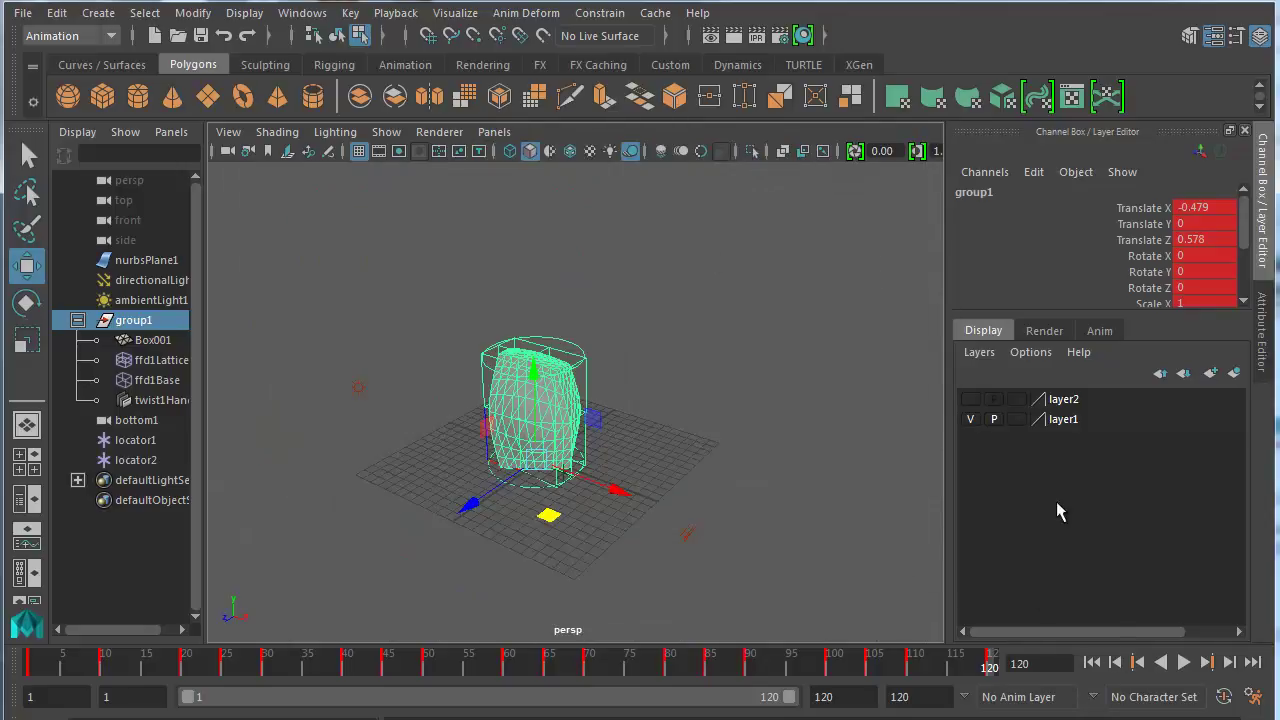
pyautogui.click(969, 399)
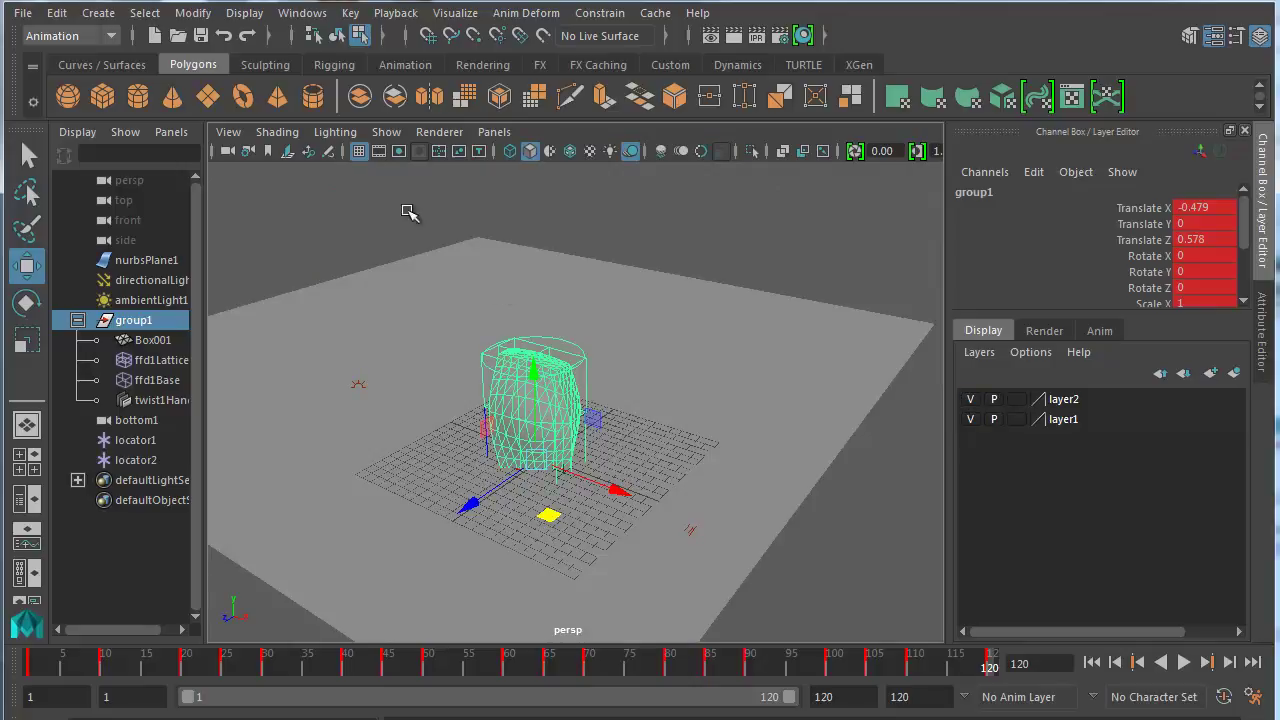
pyautogui.click(335, 132)
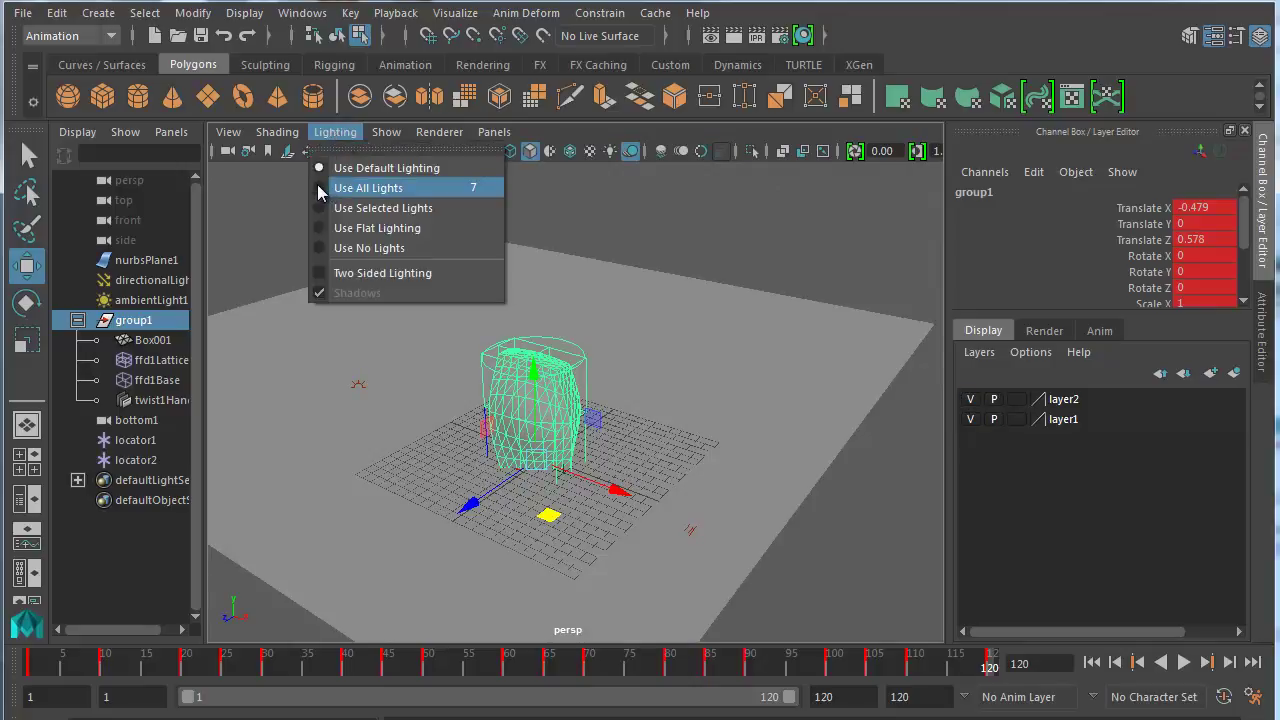
pyautogui.click(322, 188)
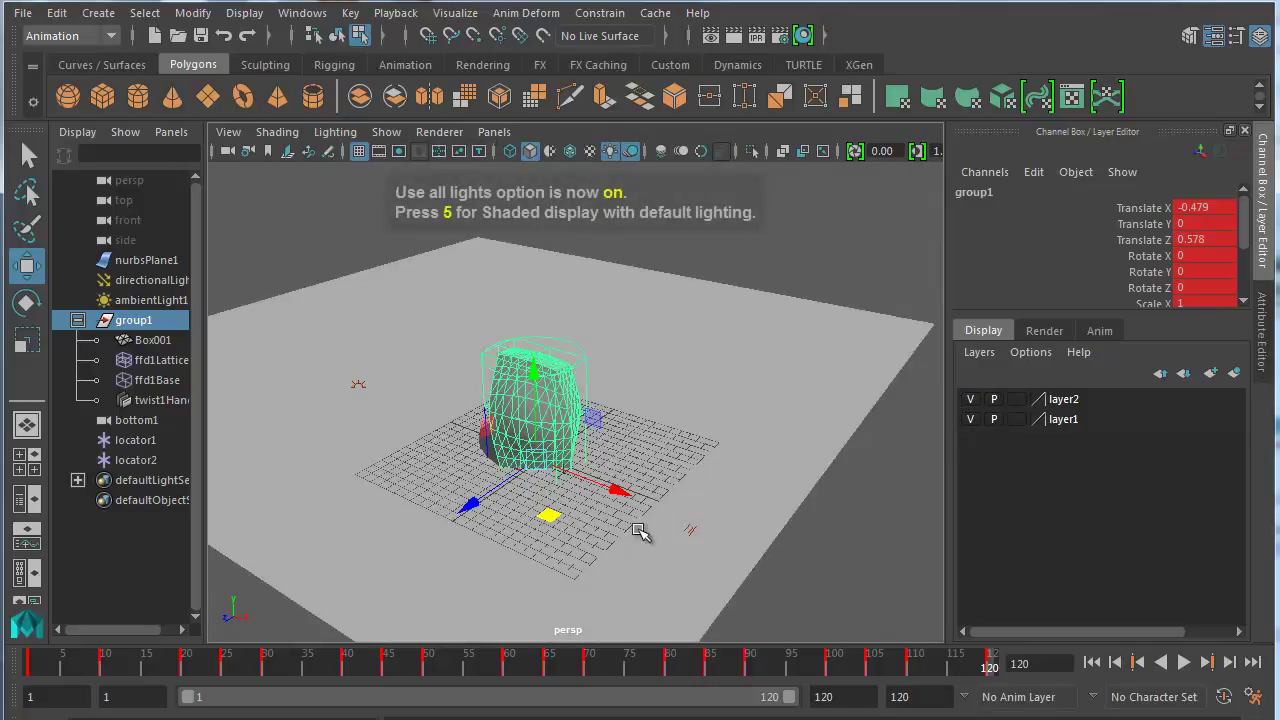
# - Play back the box's walk across the plane from frame 1 in the persp view
pyautogui.scroll(3, 548, 508)
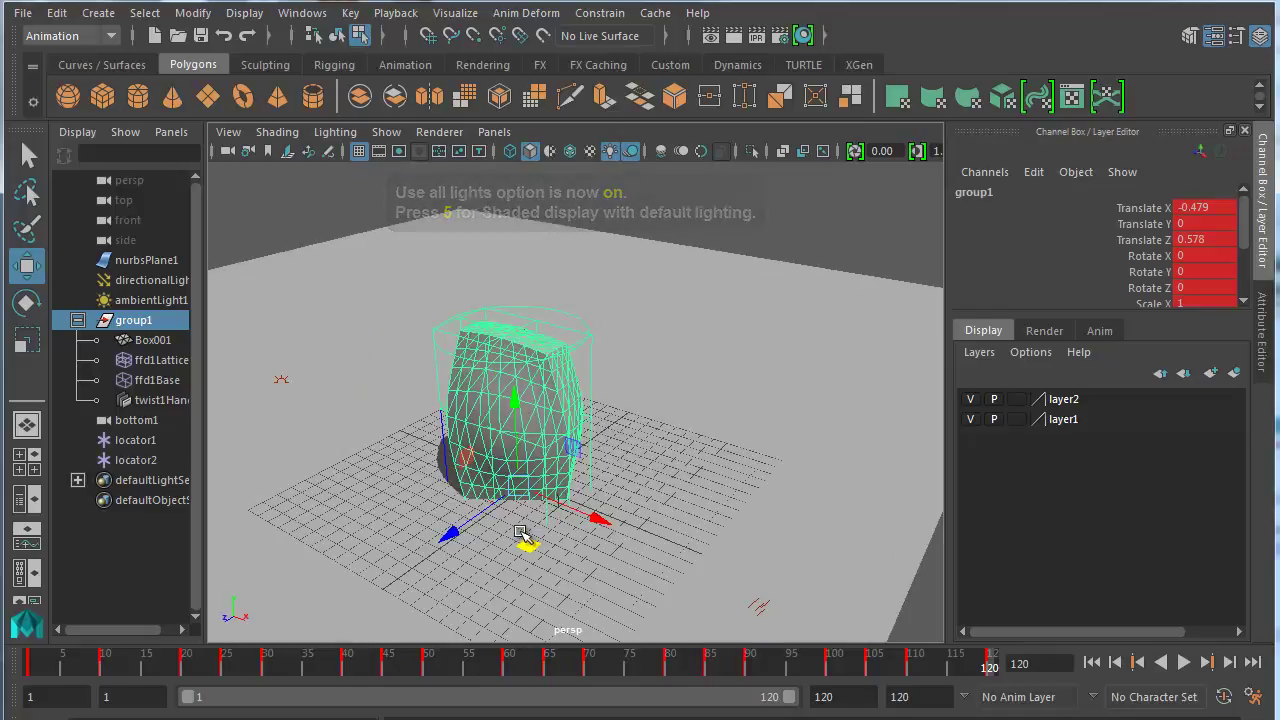
pyautogui.keyDown('alt'); pyautogui.moveTo(529, 541); pyautogui.dragTo(609, 437, button='middle'); pyautogui.keyUp('alt')
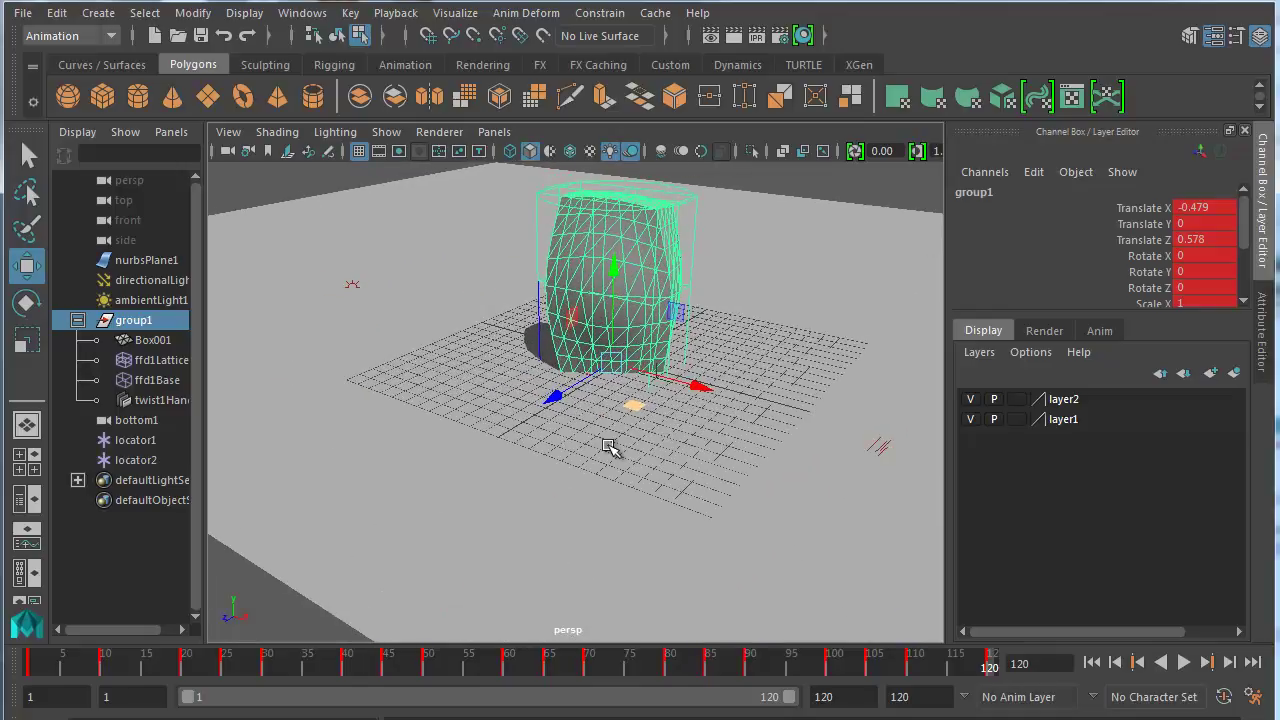
pyautogui.moveTo(463, 670); pyautogui.dragTo(28, 665)
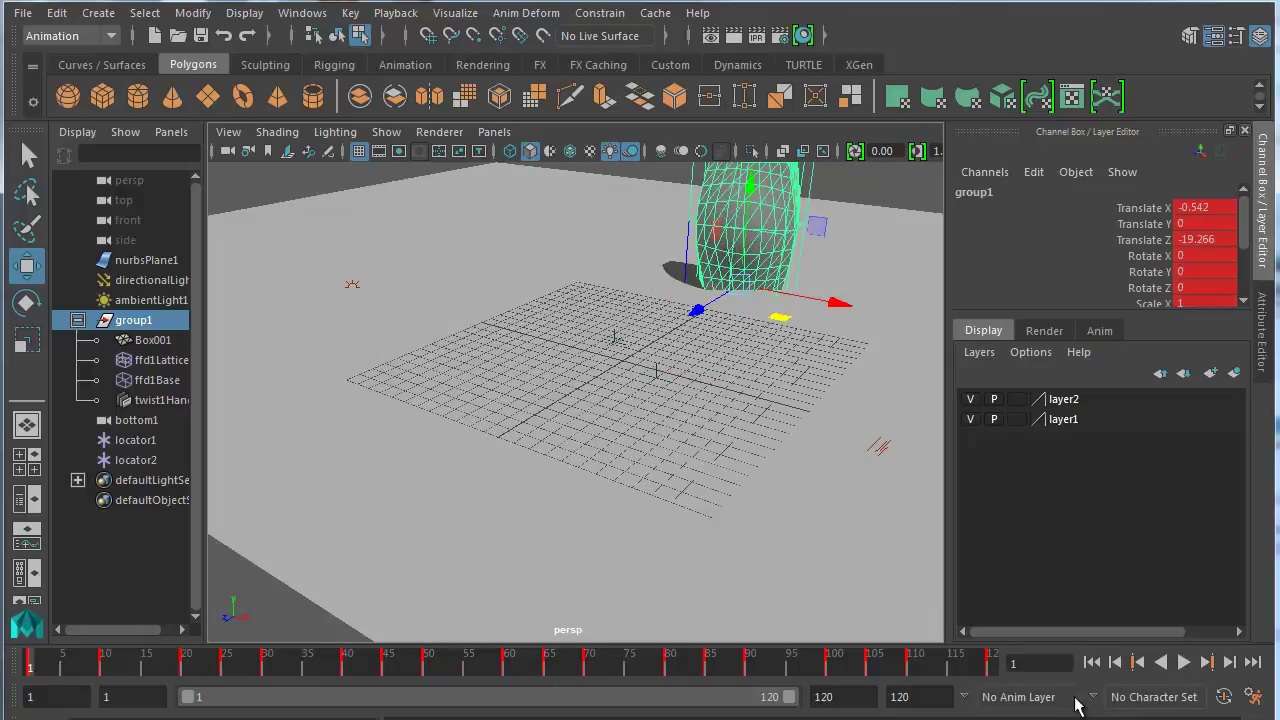
pyautogui.click(1182, 663)
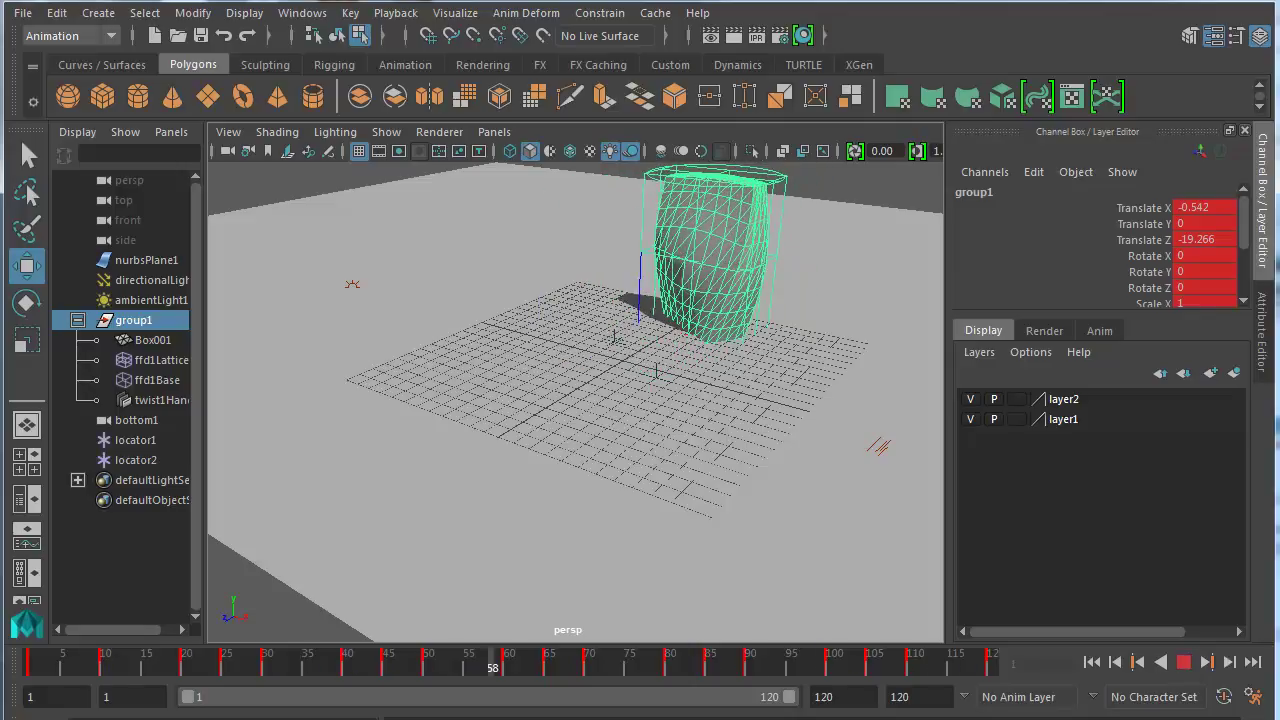
pyautogui.click(1185, 662)
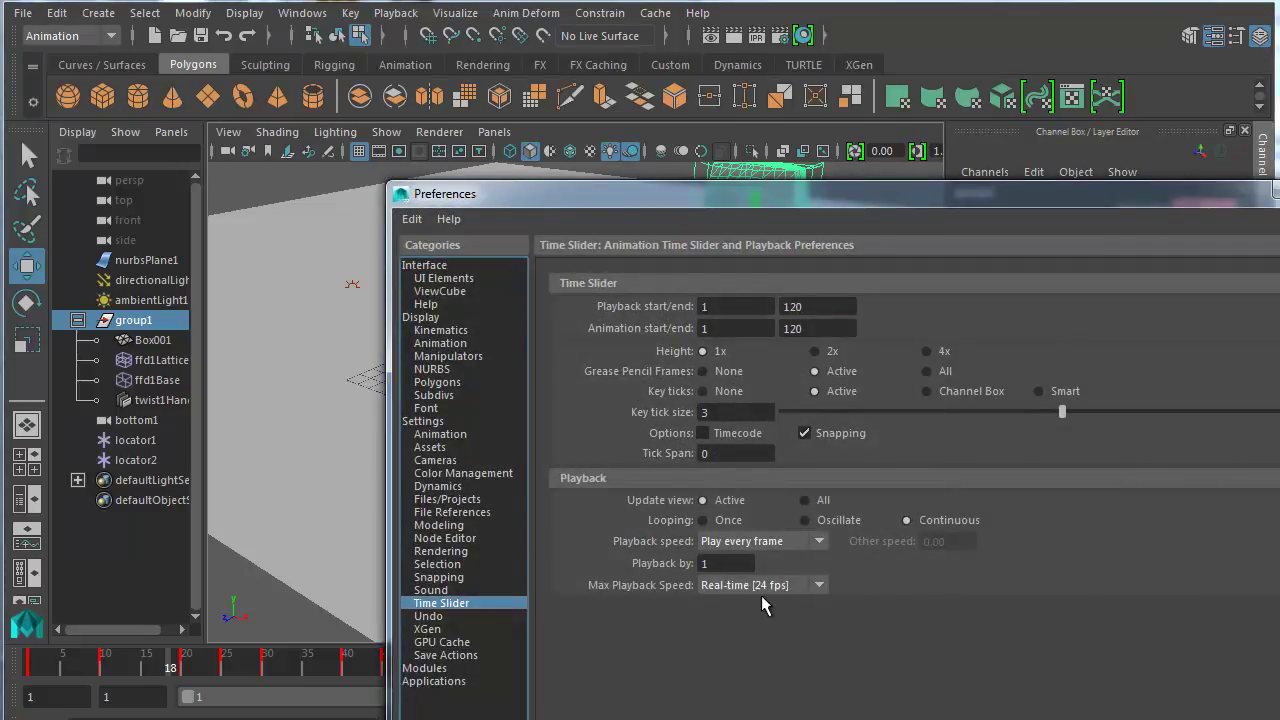
# - Try Twice [48 fps] as the maximum playback speed in the Time Slider preferences, close the dialog and play back the walk again
pyautogui.click(818, 586)
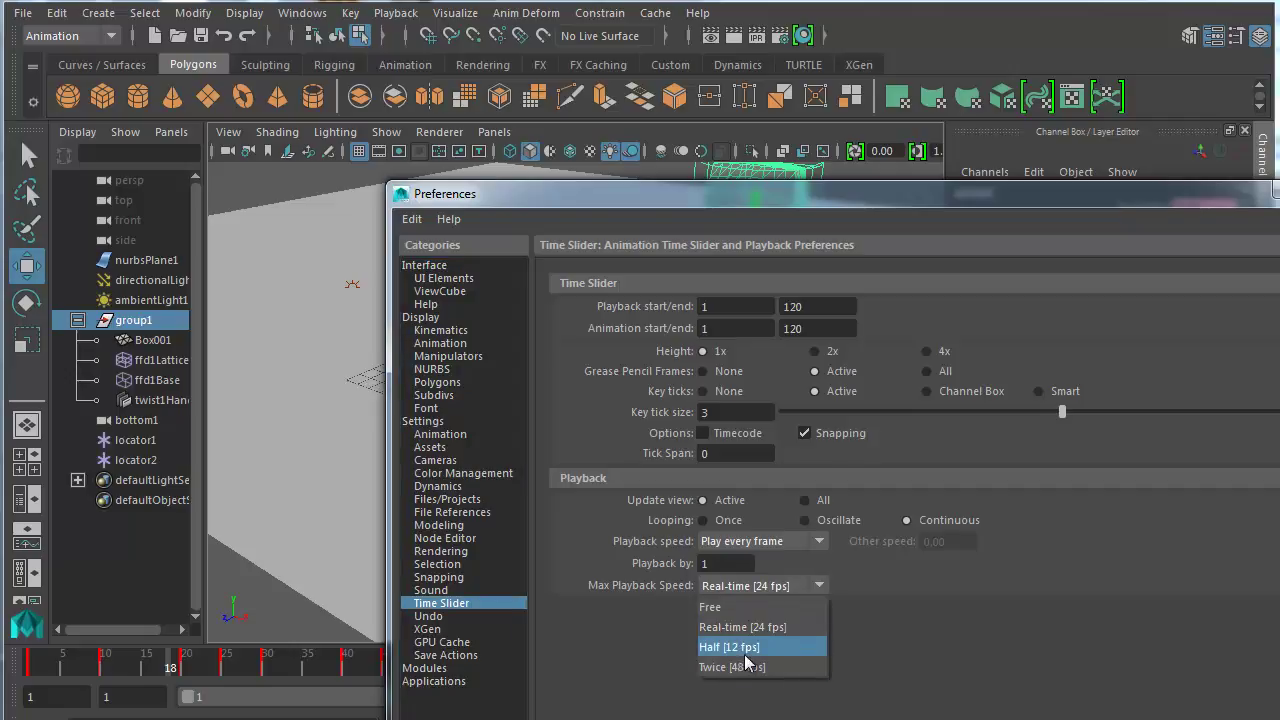
pyautogui.click(822, 665)
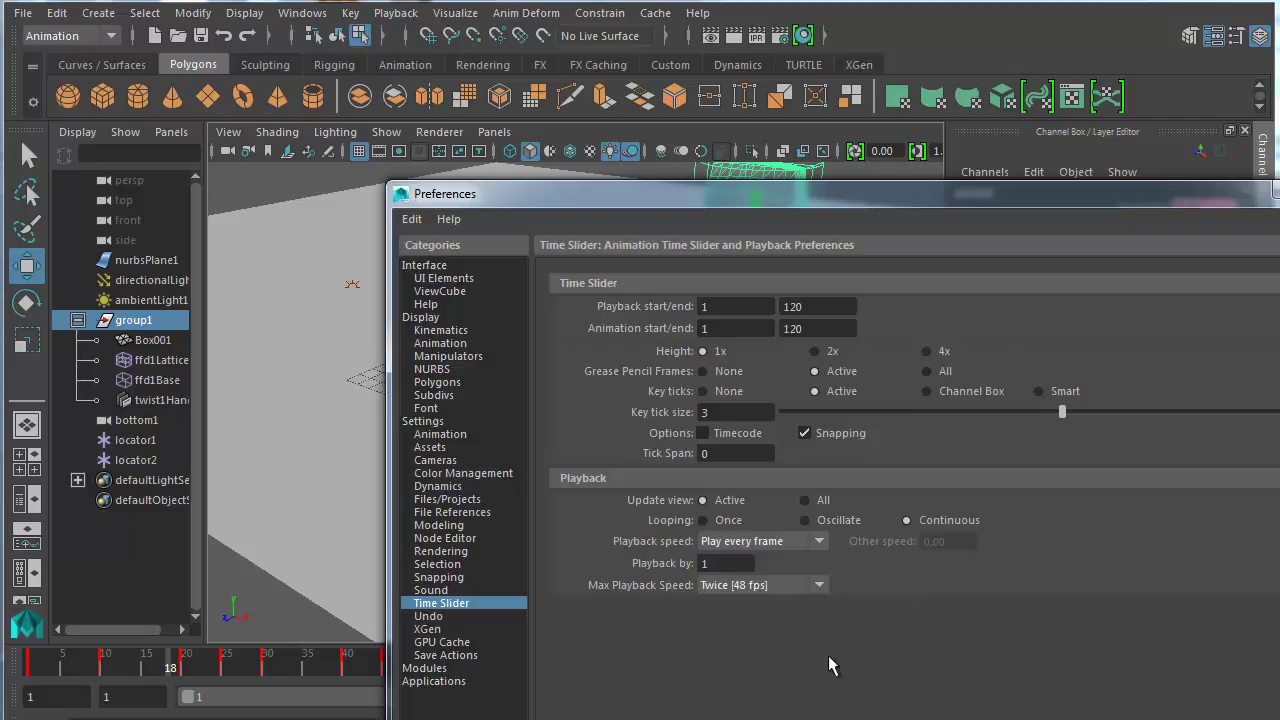
pyautogui.moveTo(1025, 203); pyautogui.dragTo(795, 57)
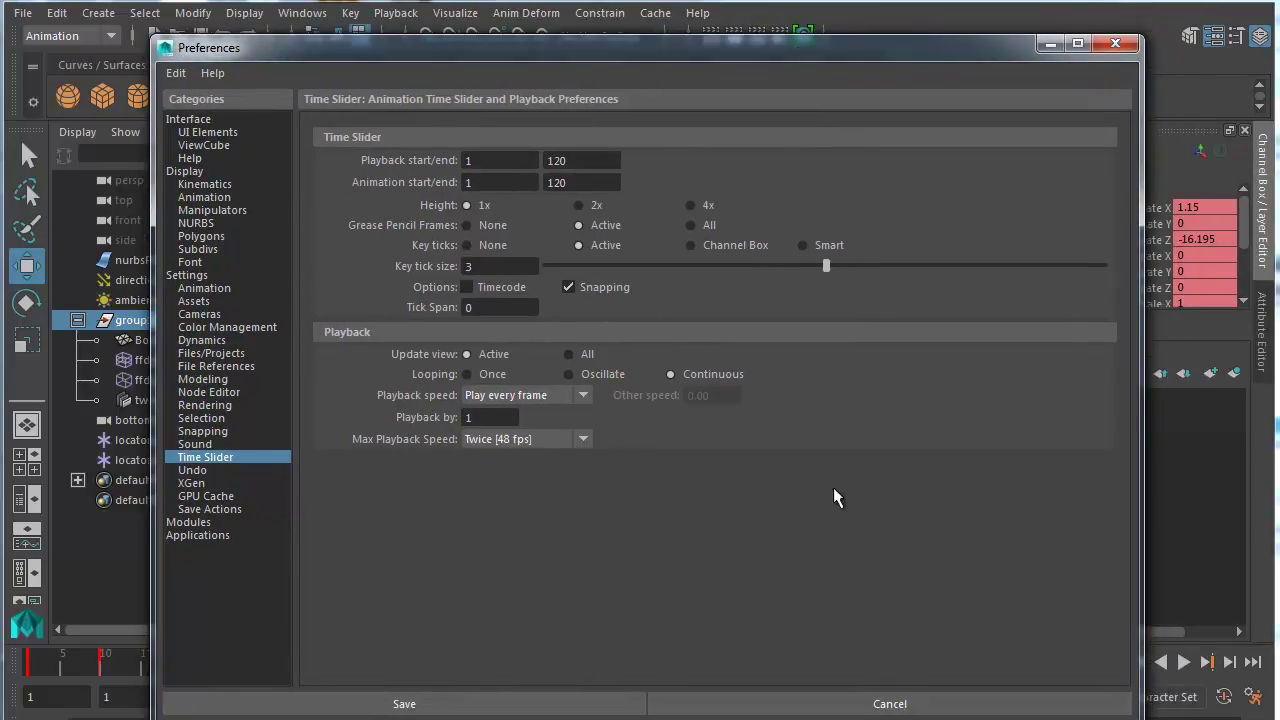
pyautogui.click(600, 699)
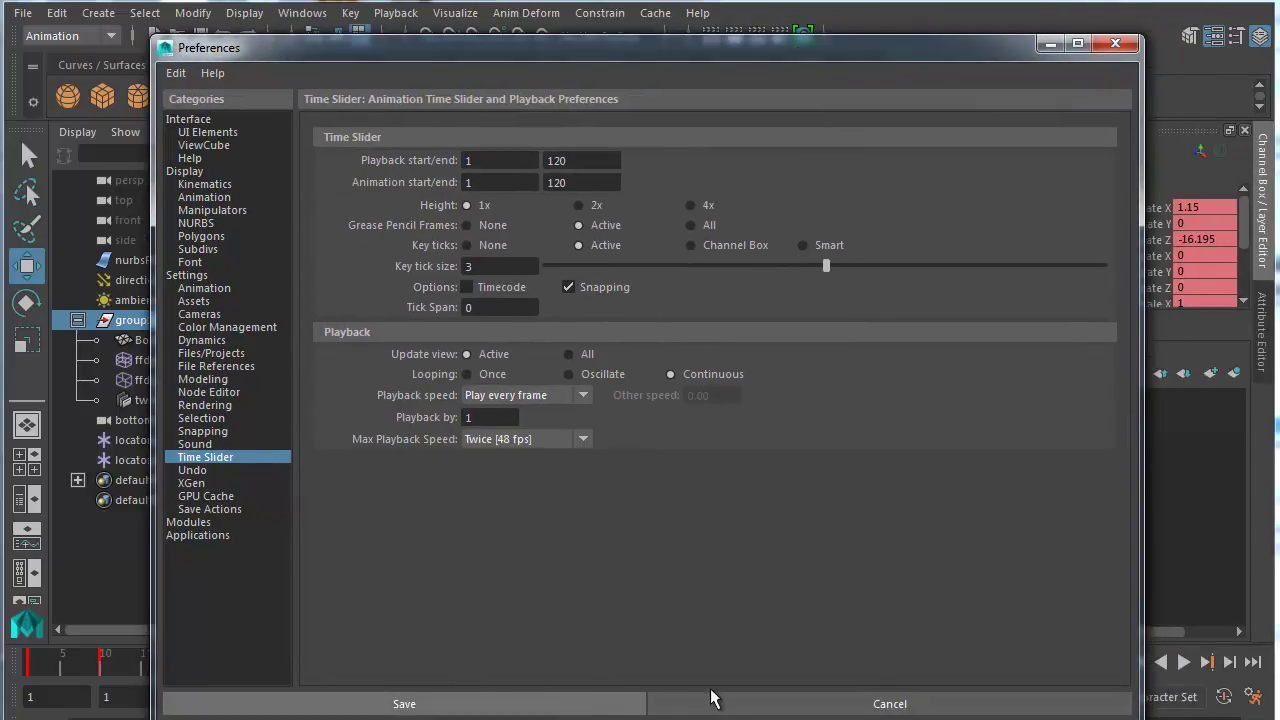
pyautogui.click(872, 694)
pyautogui.click(1183, 663)
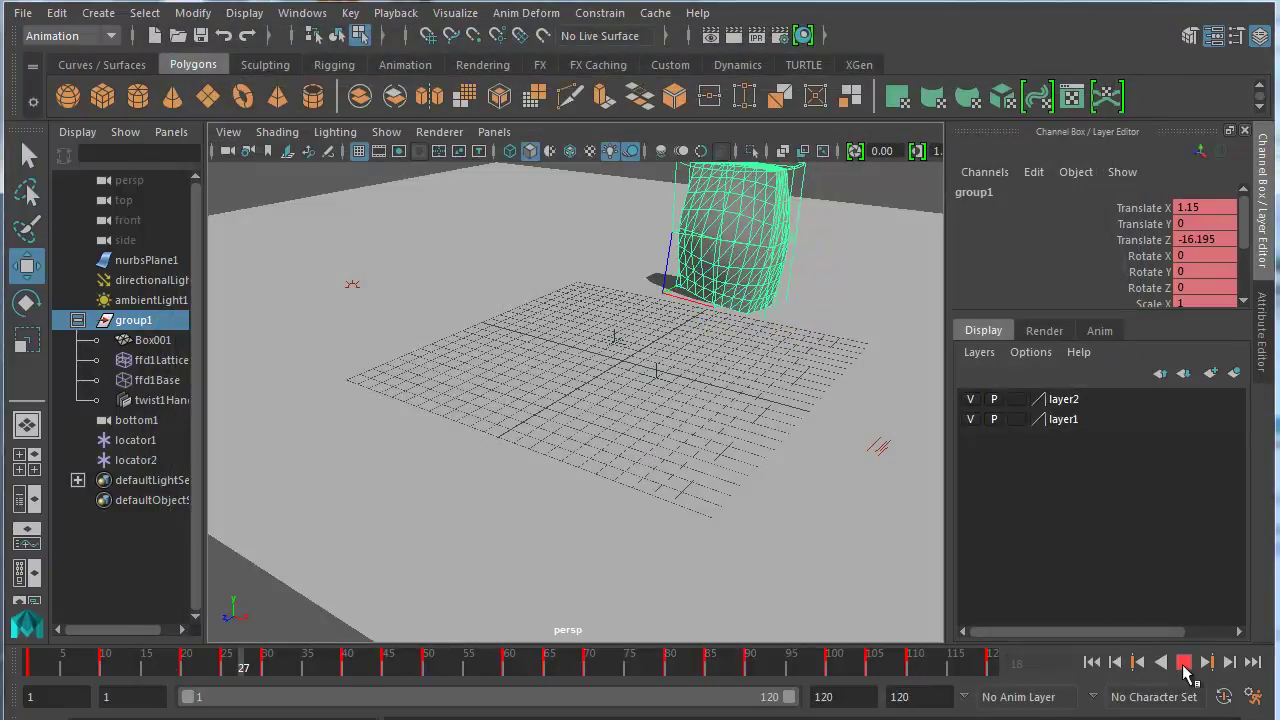